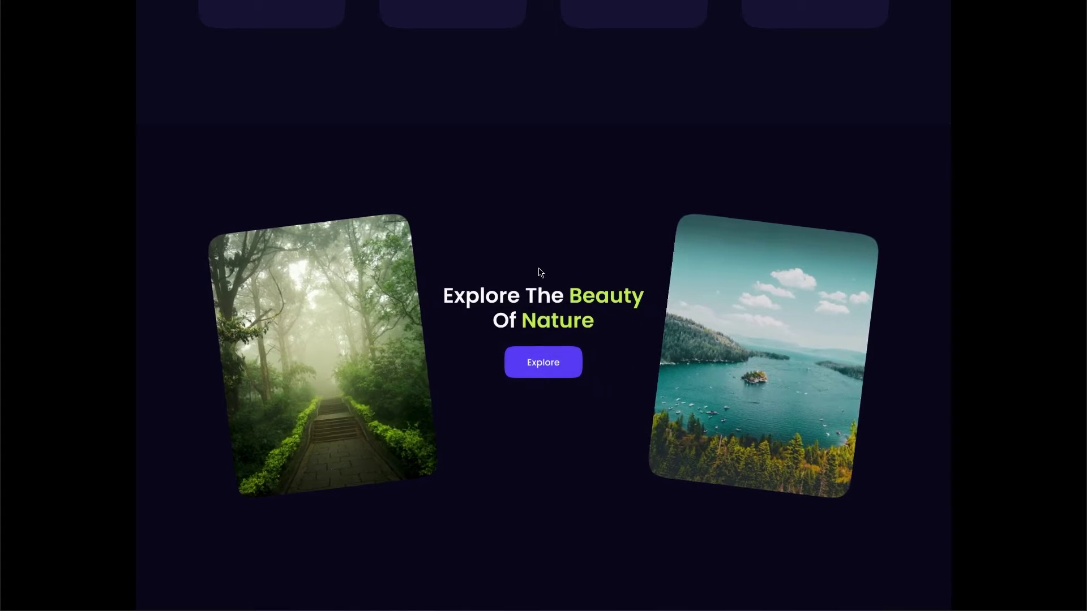
Step: Review the nature and portrait sections of the finished scroll animation prototype
{"action": "scroll", "coordinate": [539, 268], "scroll_direction": "down", "scroll_amount": 9}
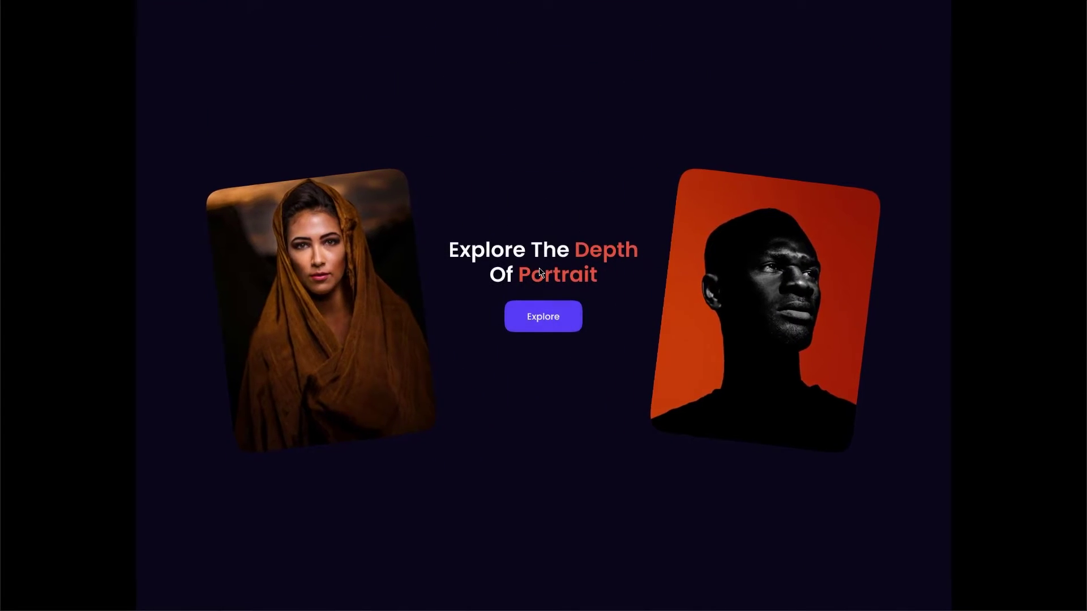
{"action": "scroll", "coordinate": [538, 272], "scroll_direction": "down", "scroll_amount": 5}
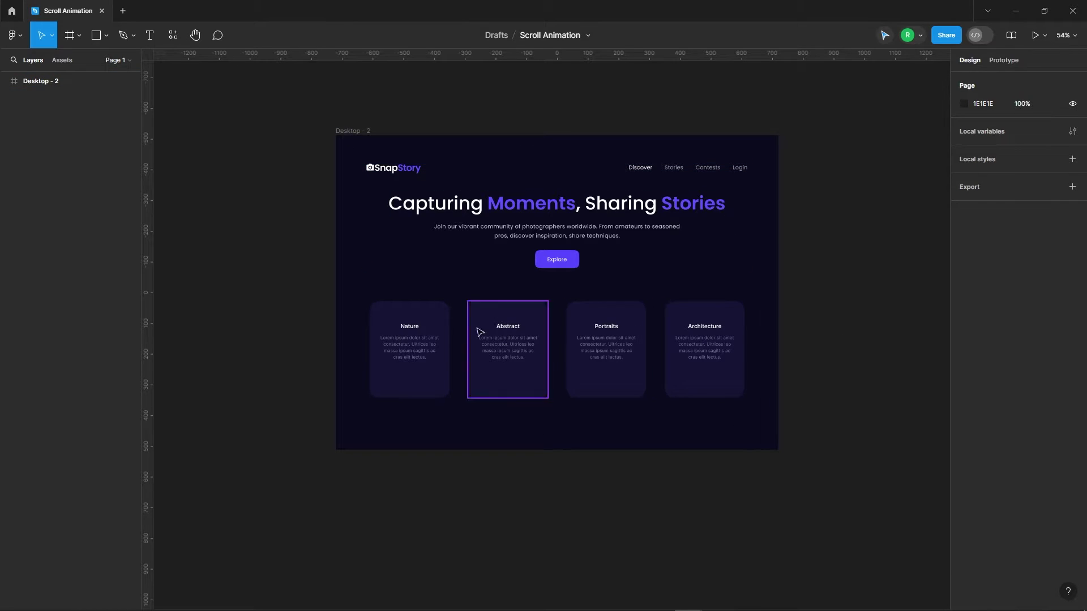
Step: Preview the Desktop - 2 frame as a running prototype, and return to the design file
{"action": "left_click", "coordinate": [371, 133]}
{"action": "left_click", "coordinate": [1035, 35]}
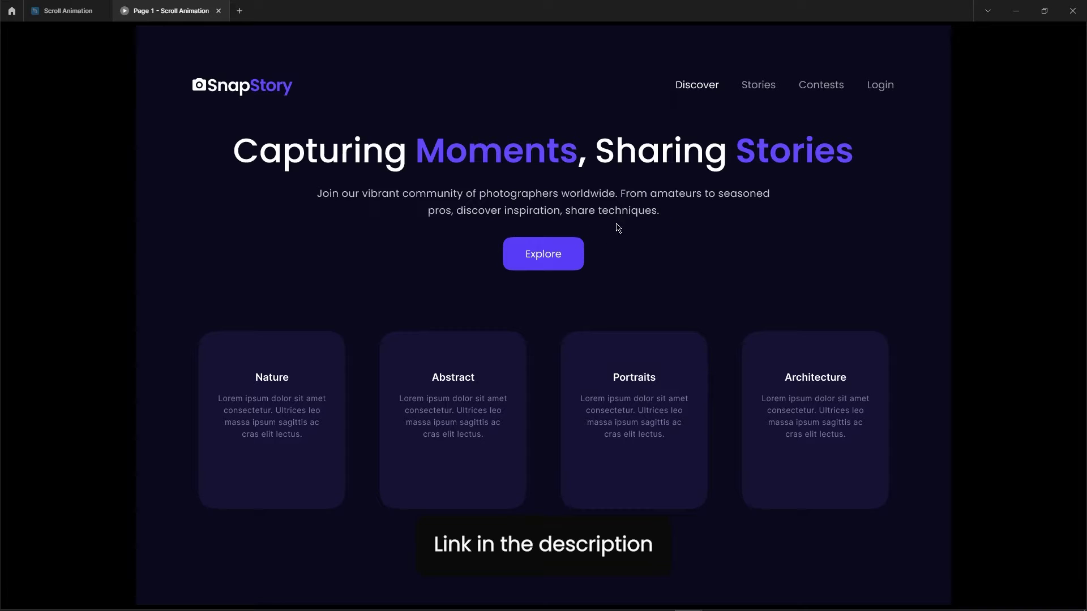
{"action": "left_click", "coordinate": [66, 11]}
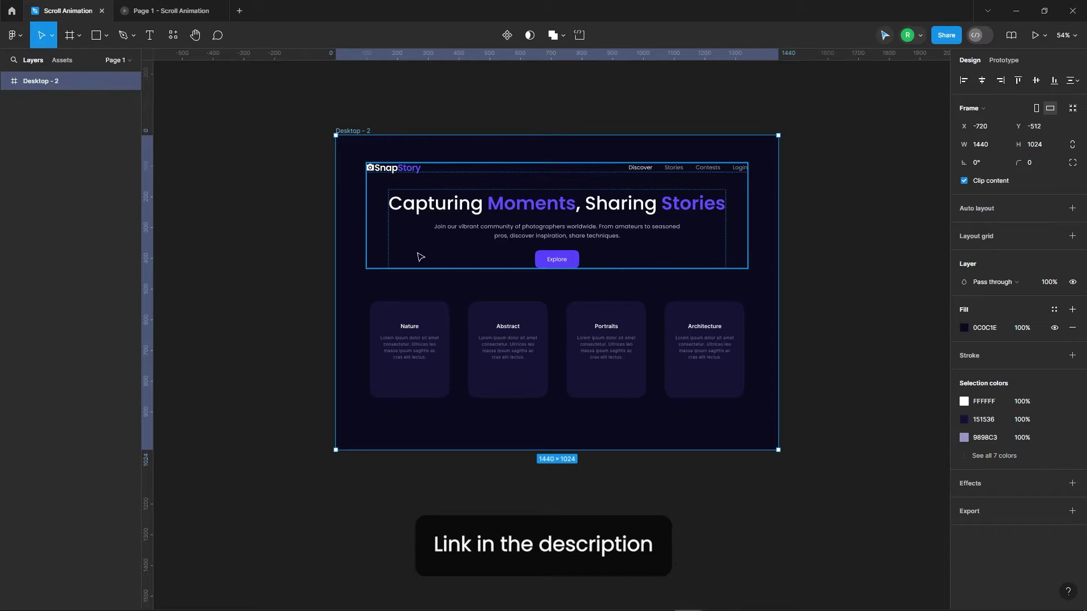
Step: Create a frame beside Desktop - 2 and set its size to 1440 × 820
{"action": "scroll", "coordinate": [256, 204], "scroll_direction": "down", "scroll_amount": 5}
{"action": "left_click", "coordinate": [643, 236]}
{"action": "scroll", "coordinate": [611, 248], "scroll_direction": "right", "scroll_amount": 1}
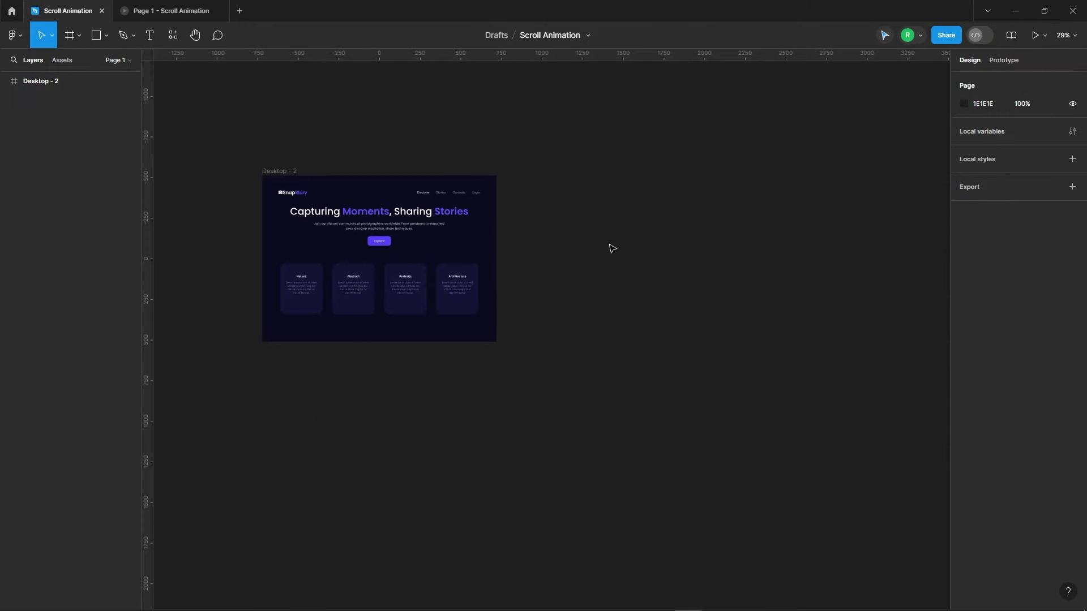
{"action": "left_click", "coordinate": [69, 35]}
{"action": "left_click_drag", "start_coordinate": [586, 200], "coordinate": [712, 271]}
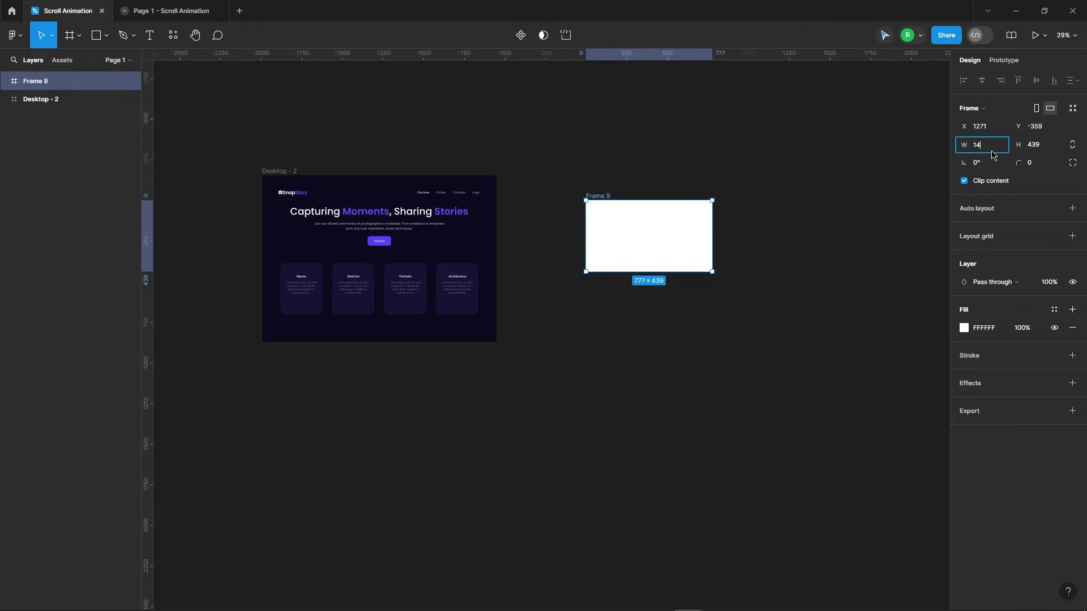
{"action": "key", "text": "Return"}
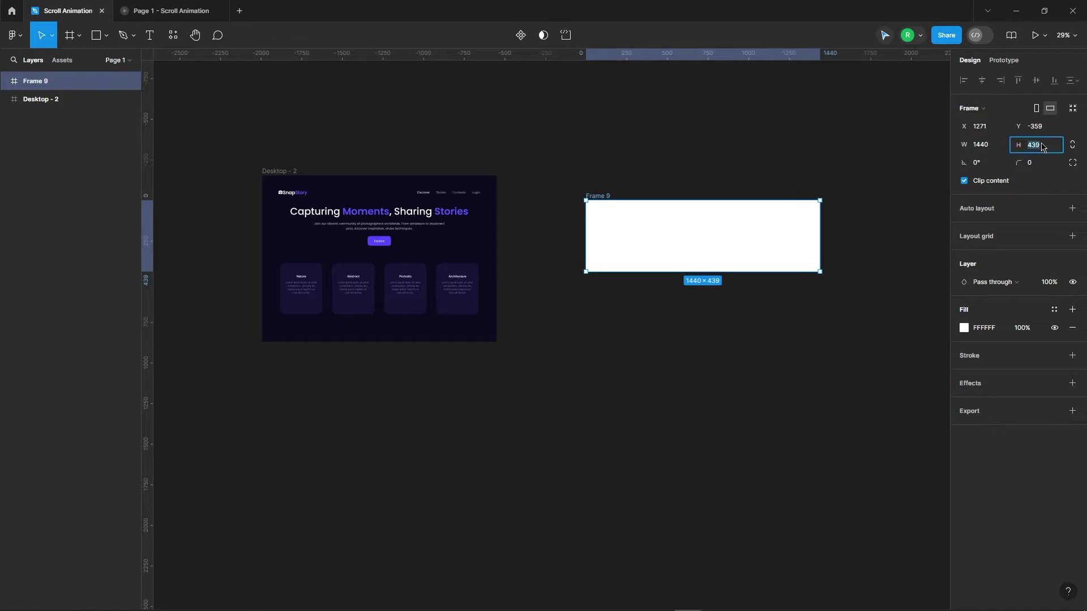
{"action": "key", "text": "Return"}
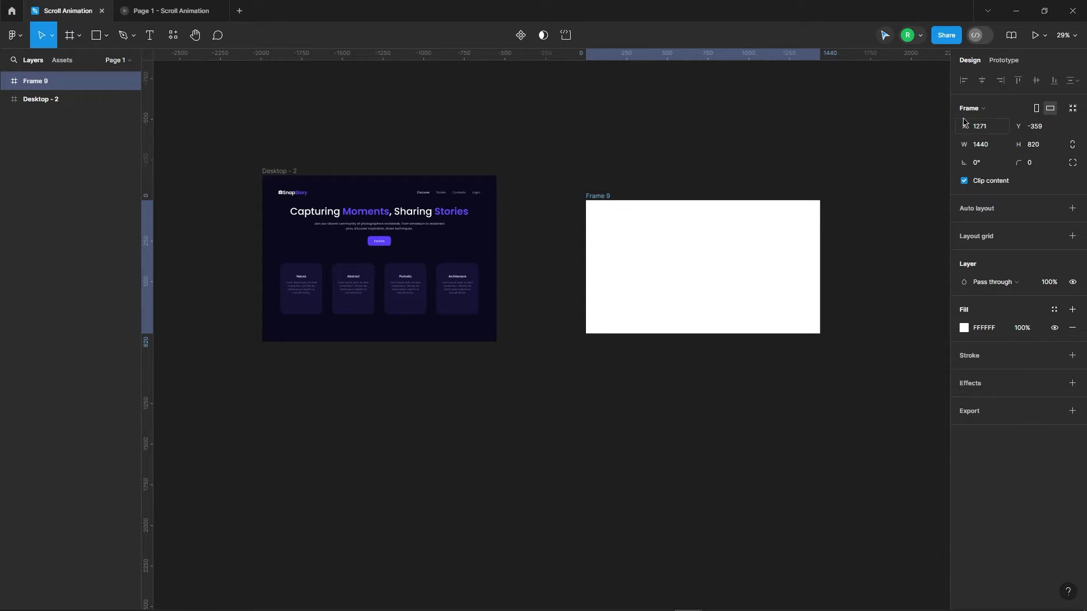
Step: Fill the new frame with the background color sampled from Desktop - 2, darkened to 070712
{"action": "left_click", "coordinate": [964, 328]}
{"action": "left_click", "coordinate": [828, 479]}
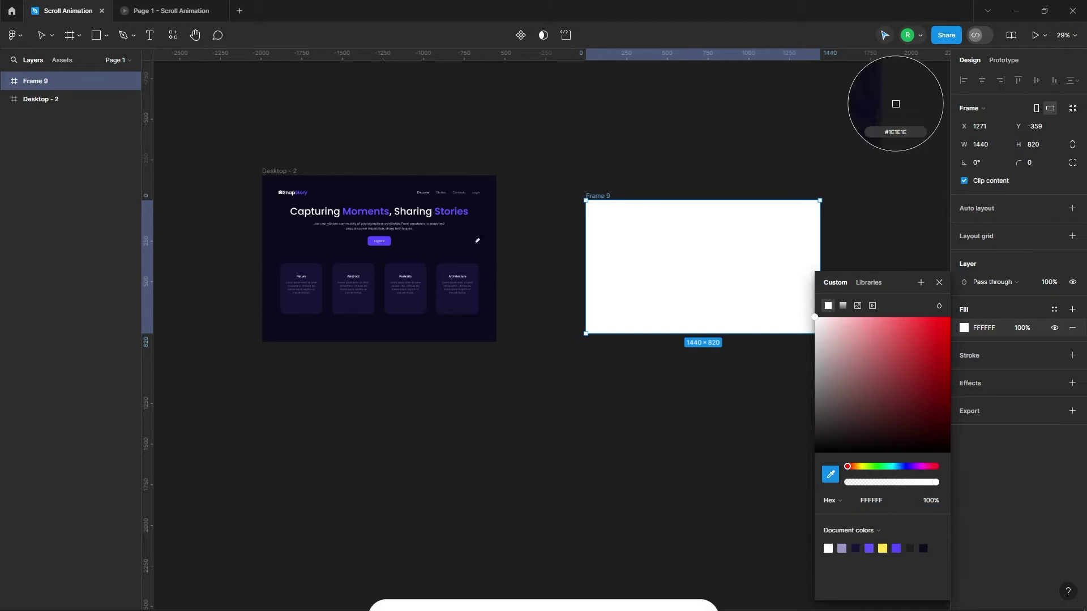
{"action": "left_click", "coordinate": [463, 235]}
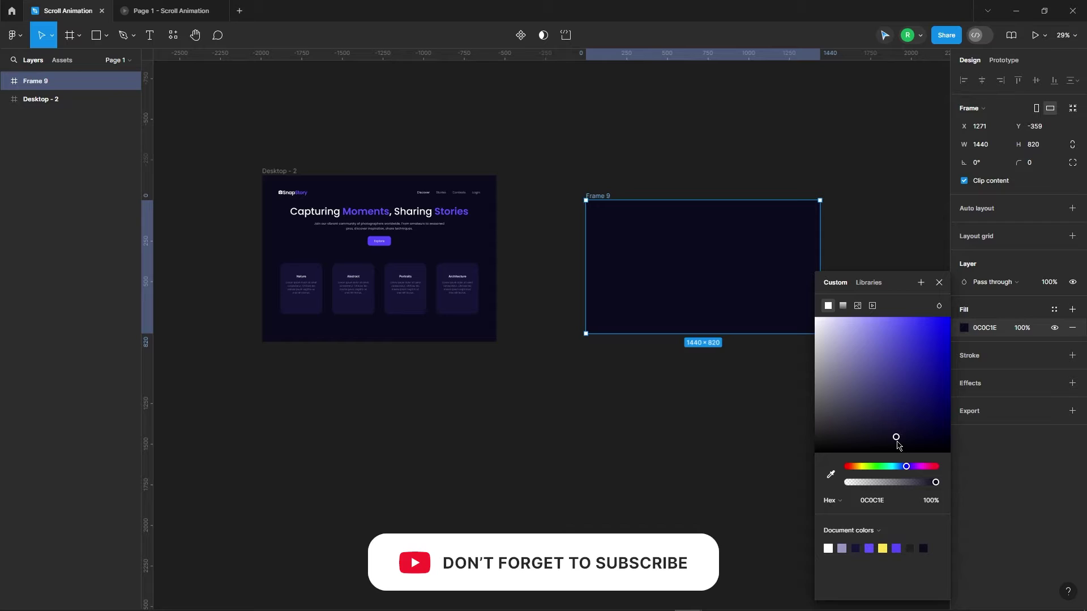
{"action": "left_click_drag", "start_coordinate": [899, 447], "coordinate": [896, 450]}
{"action": "left_click", "coordinate": [939, 283]}
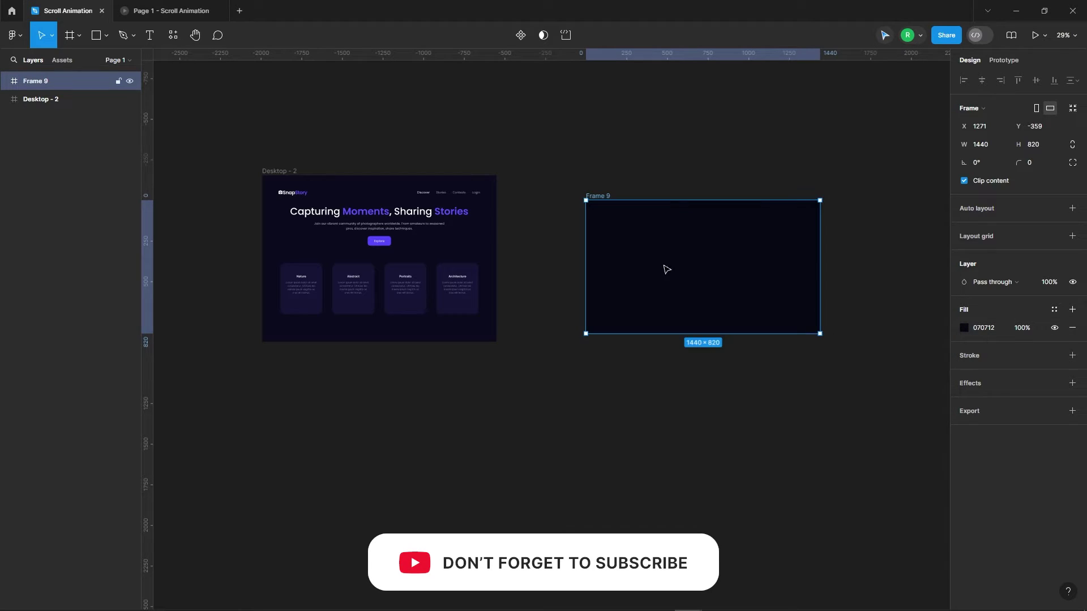
{"action": "left_click", "coordinate": [886, 238]}
Step: Draw a rectangle in the left part of the new frame and size it to 360 × 470
{"action": "scroll", "coordinate": [887, 238], "scroll_direction": "up", "scroll_amount": 3}
{"action": "left_click", "coordinate": [96, 35]}
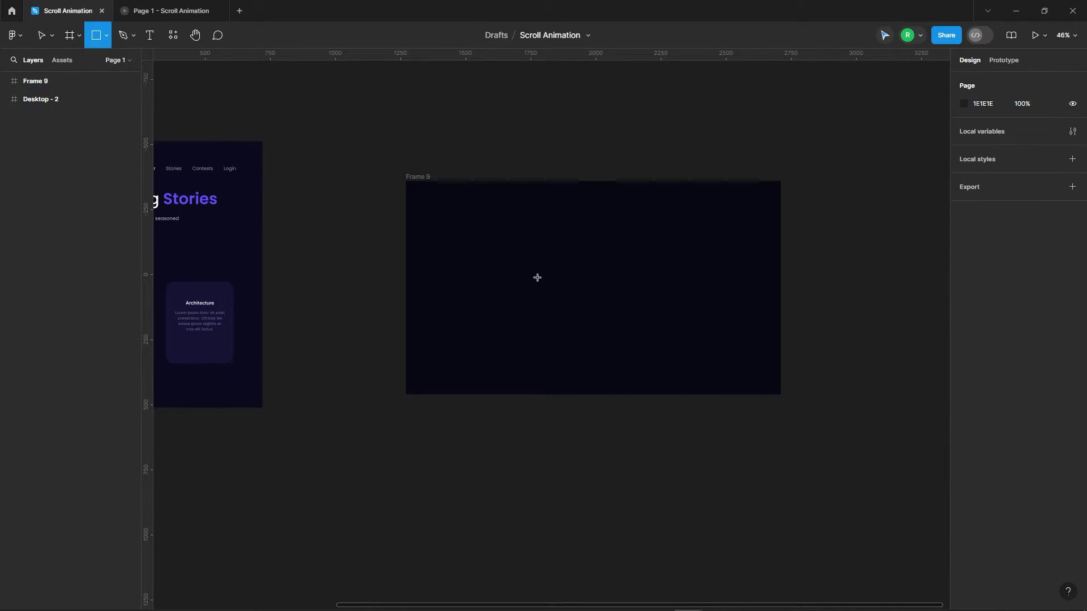
{"action": "left_click_drag", "start_coordinate": [449, 230], "coordinate": [504, 303]}
{"action": "scroll", "coordinate": [721, 279], "scroll_direction": "up", "scroll_amount": 2}
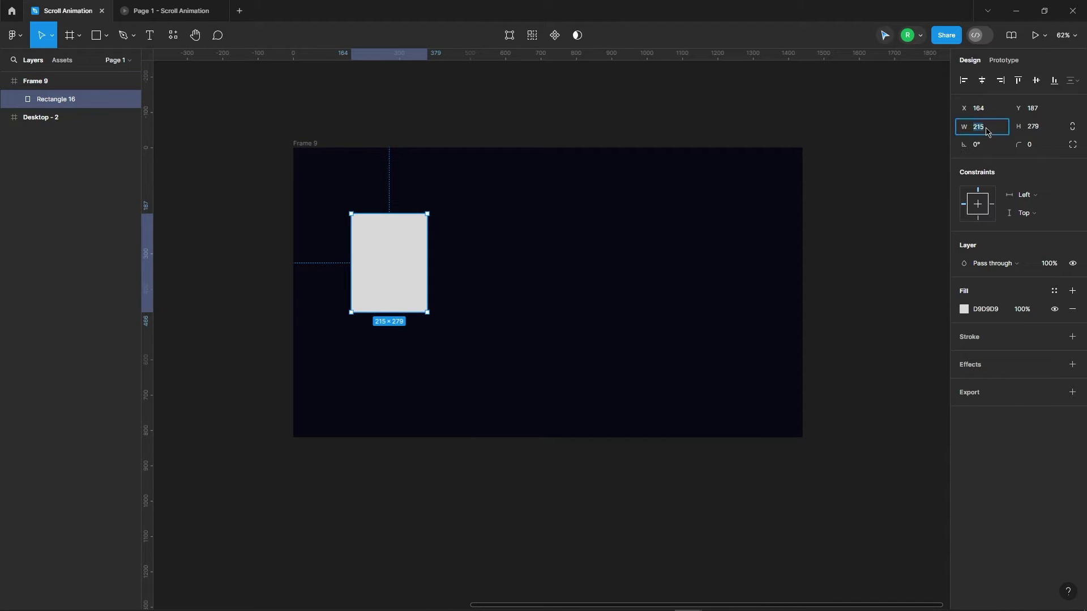
{"action": "left_click", "coordinate": [986, 131]}
{"action": "type", "text": "360"}
{"action": "key", "text": "Return"}
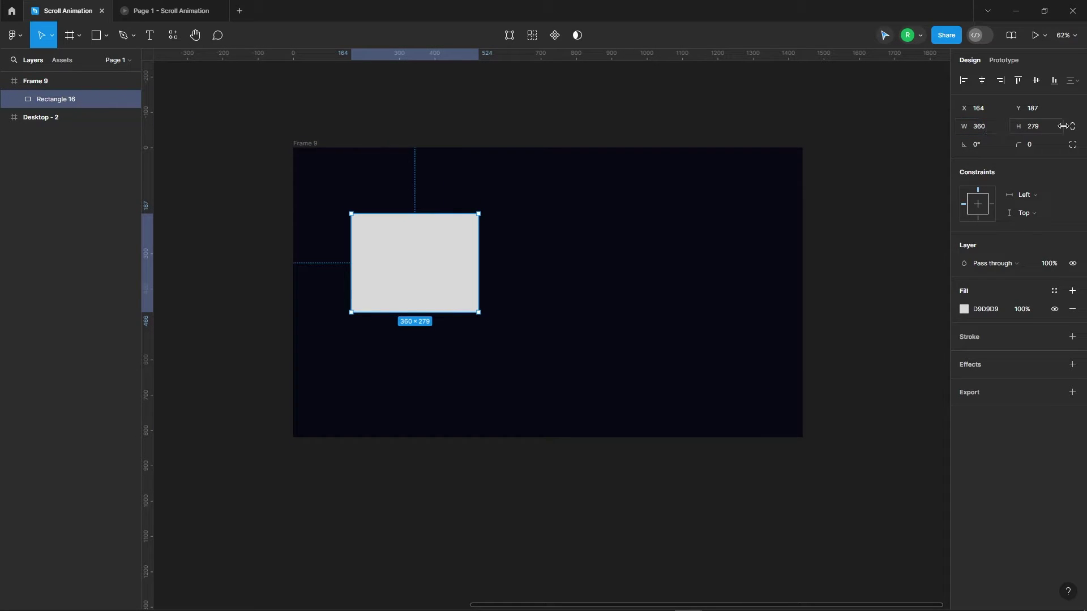
{"action": "key", "text": "Return"}
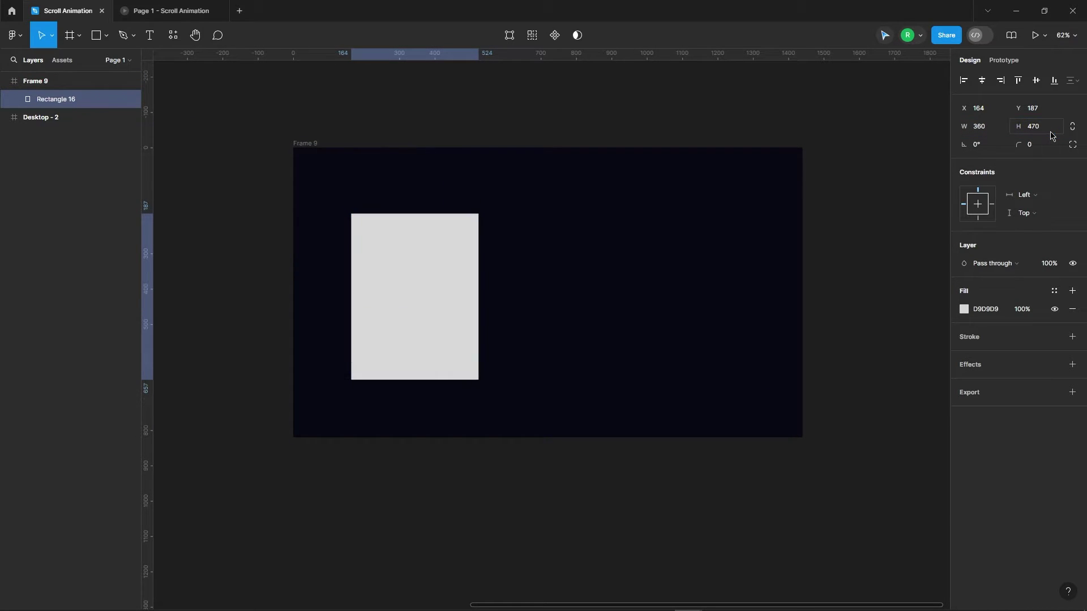
Step: Round the rectangle's corners with a radius of 30 and corner smoothing of 100%
{"action": "left_click", "coordinate": [1040, 144]}
{"action": "type", "text": "30"}
{"action": "key", "text": "Return"}
{"action": "left_click", "coordinate": [1072, 144]}
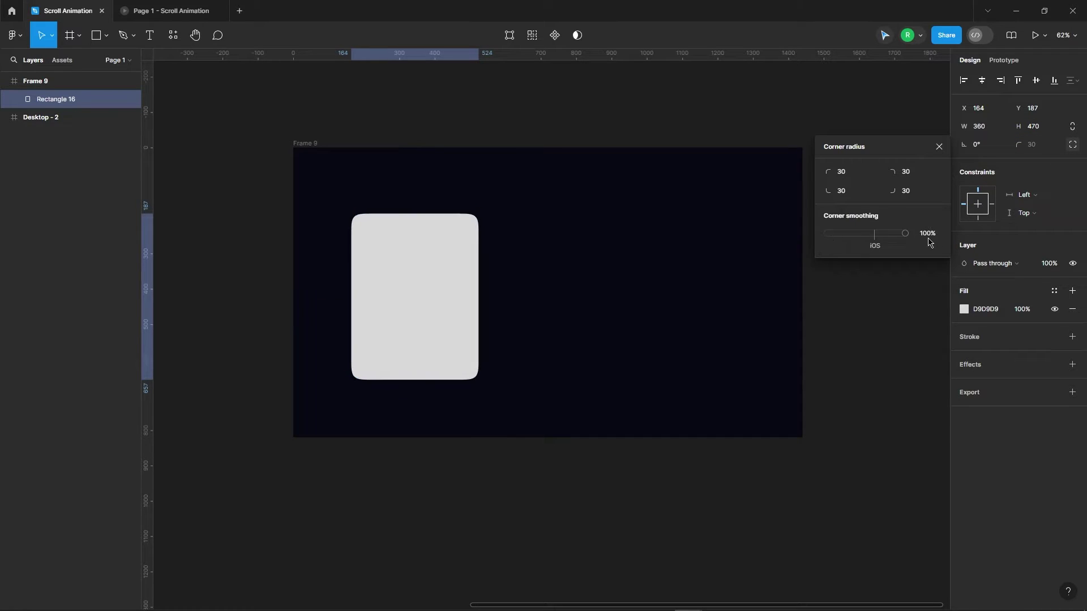
{"action": "left_click", "coordinate": [939, 146]}
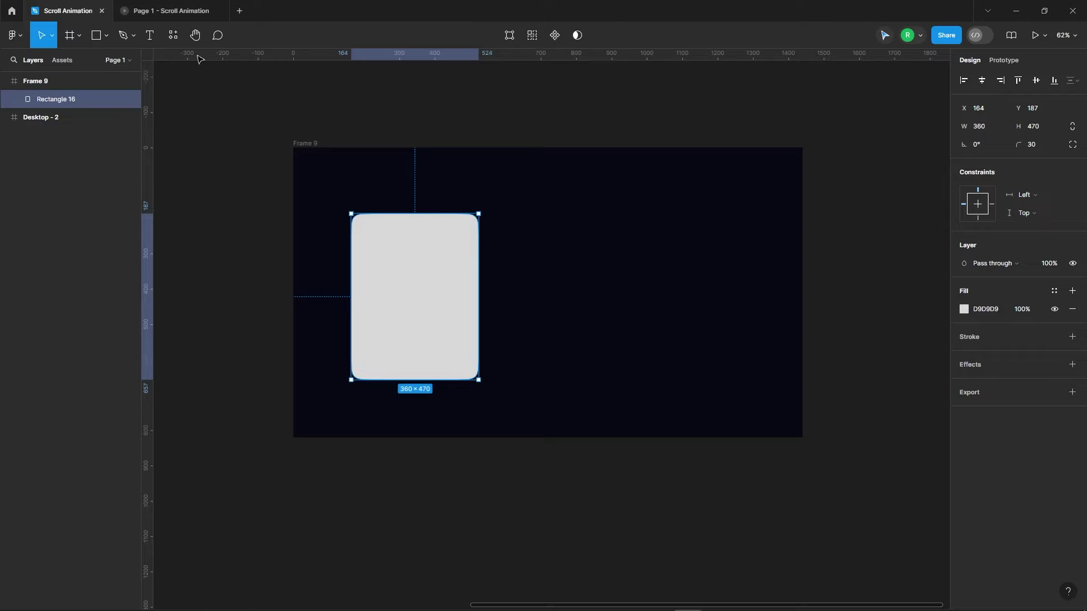
Step: Fill the rectangle with a mountain lake photo from the Unsplash plugin's nature images
{"action": "left_click", "coordinate": [173, 35]}
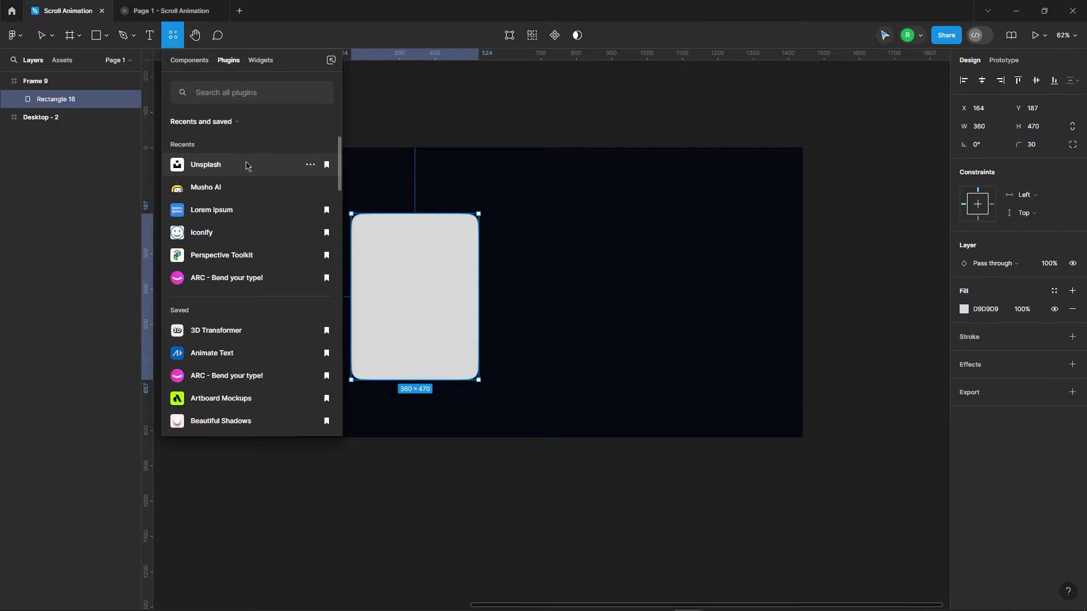
{"action": "left_click", "coordinate": [248, 165]}
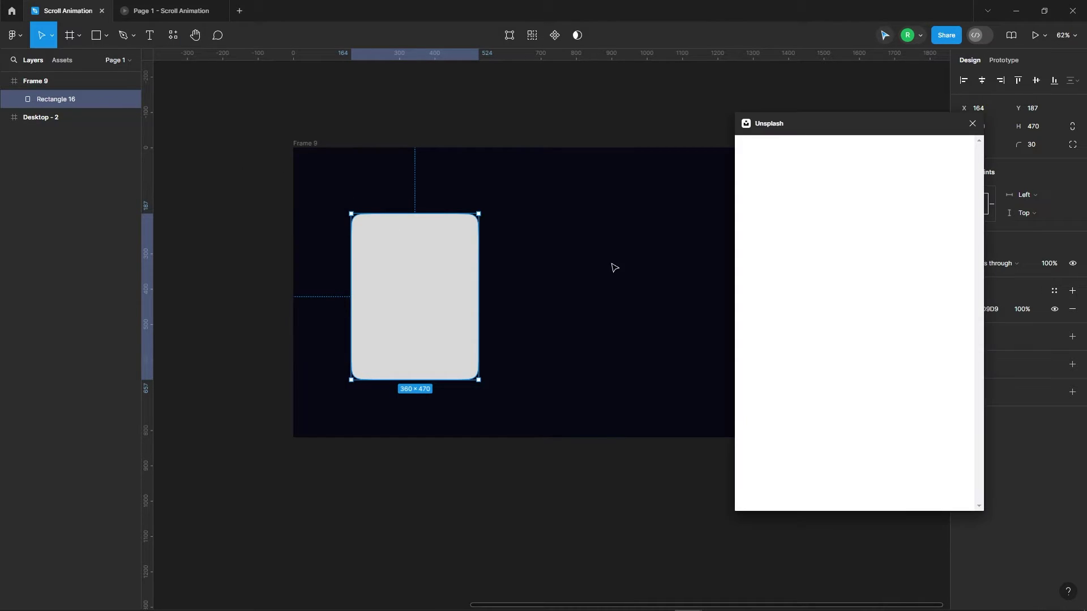
{"action": "left_click", "coordinate": [914, 233]}
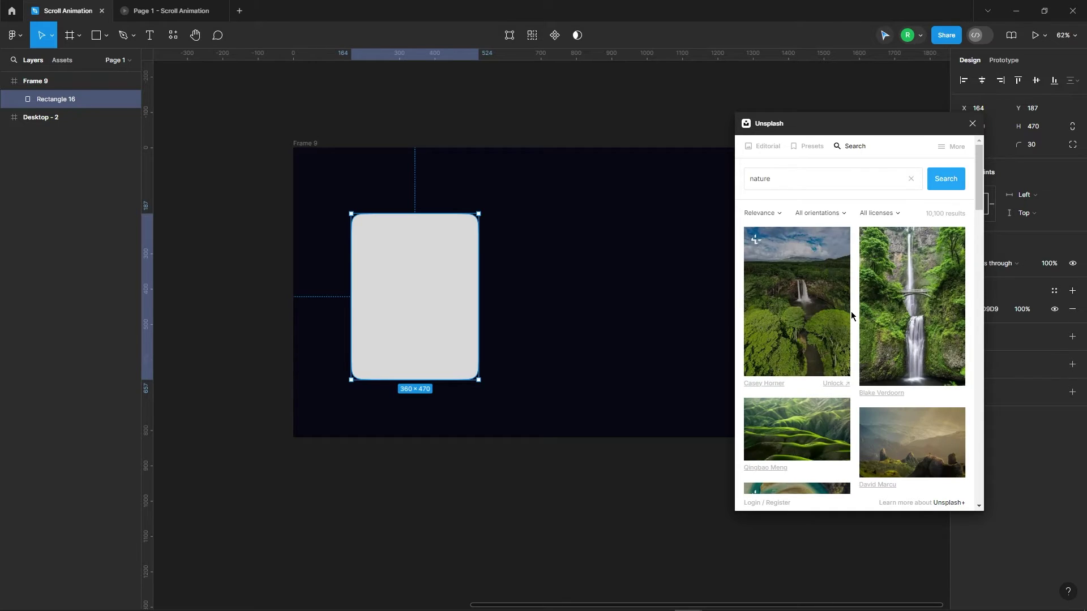
{"action": "scroll", "coordinate": [860, 319], "scroll_direction": "down", "scroll_amount": 5}
{"action": "scroll", "coordinate": [860, 319], "scroll_direction": "up", "scroll_amount": 5}
{"action": "scroll", "coordinate": [860, 319], "scroll_direction": "down", "scroll_amount": 4}
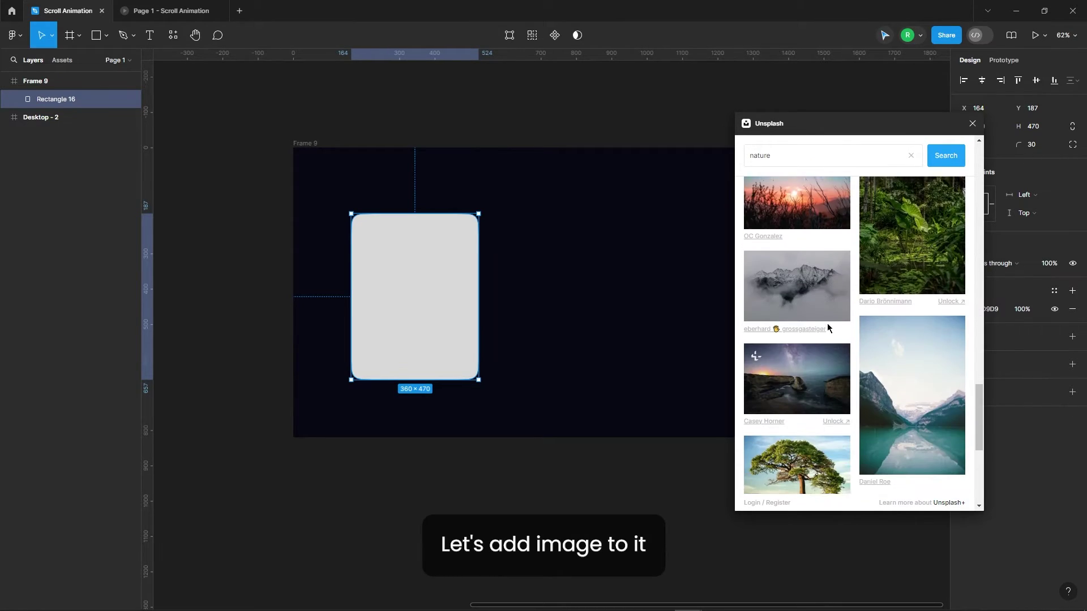
{"action": "left_click", "coordinate": [908, 334]}
Step: Duplicate the lake image to its right and fill the copy with the misty forest photo from Unsplash
{"action": "scroll", "coordinate": [467, 285], "scroll_direction": "down", "scroll_amount": 3}
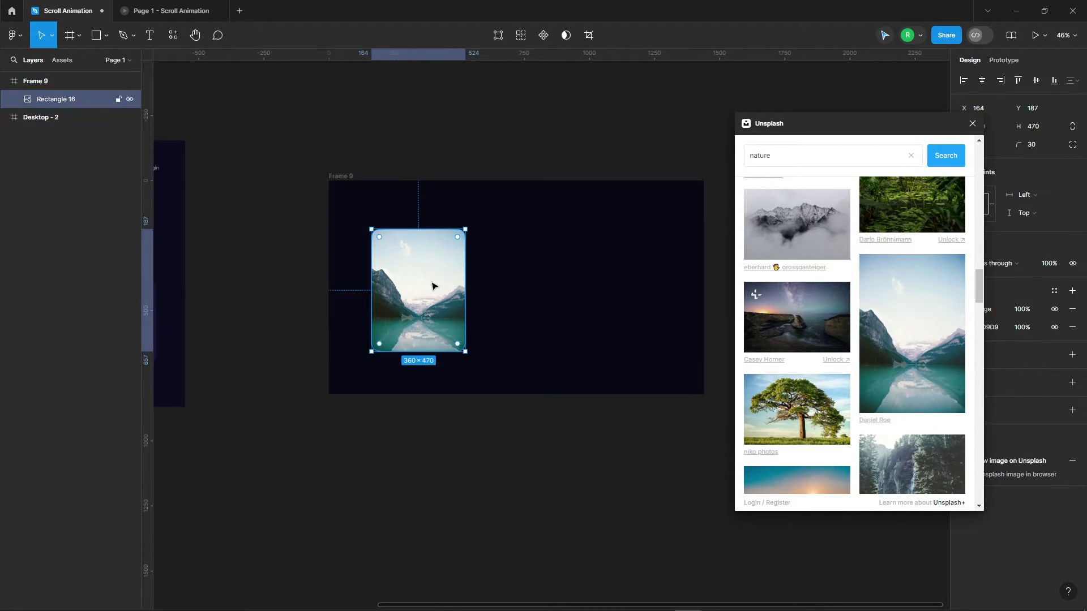
{"action": "left_click_drag", "start_coordinate": [434, 286], "coordinate": [587, 286]}
{"action": "scroll", "coordinate": [919, 306], "scroll_direction": "down", "scroll_amount": 6}
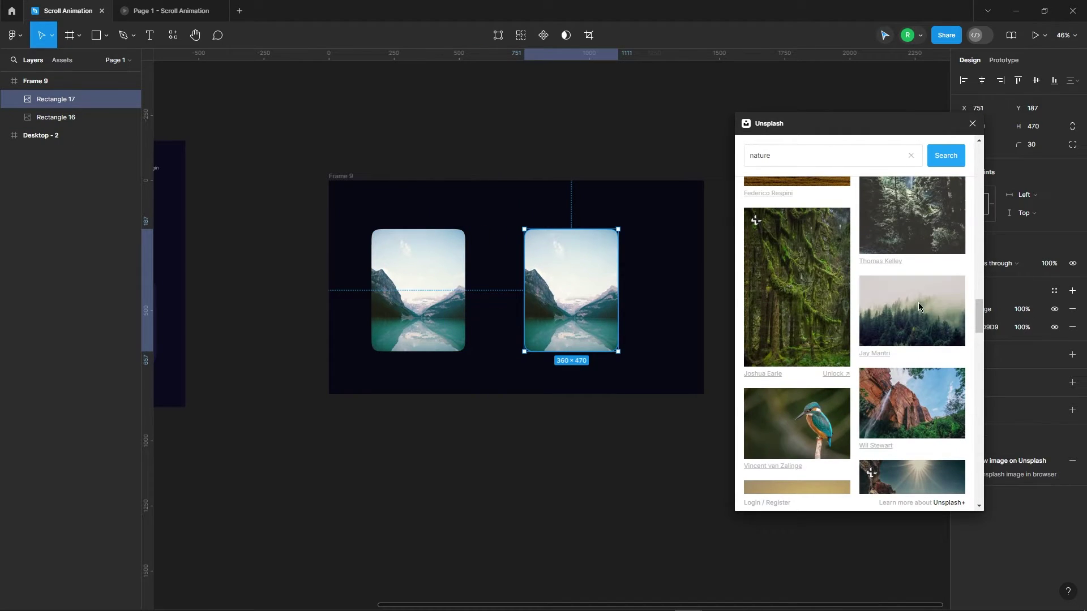
{"action": "left_click", "coordinate": [919, 306]}
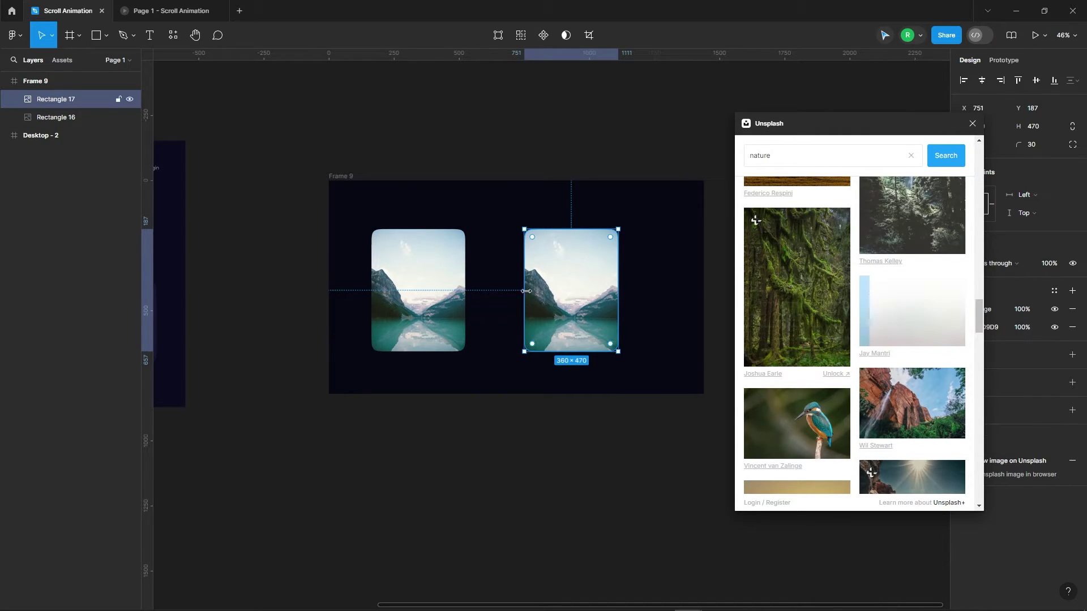
{"action": "left_click", "coordinate": [972, 125]}
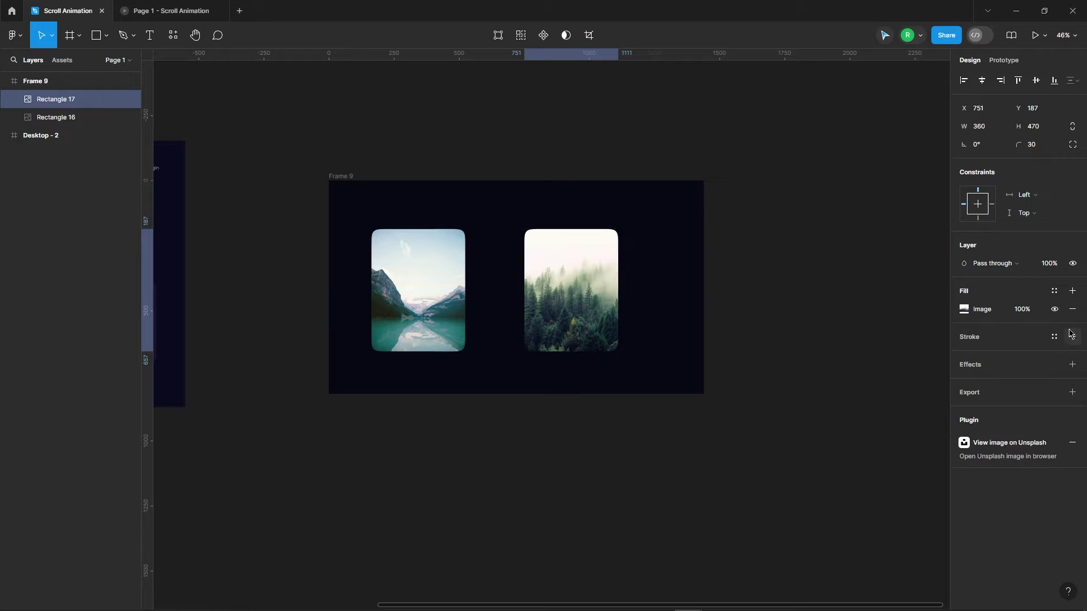
Step: Remove the leftover grey solid fill beneath the lake image
{"action": "key", "text": "Tab"}
{"action": "left_click", "coordinate": [1072, 327]}
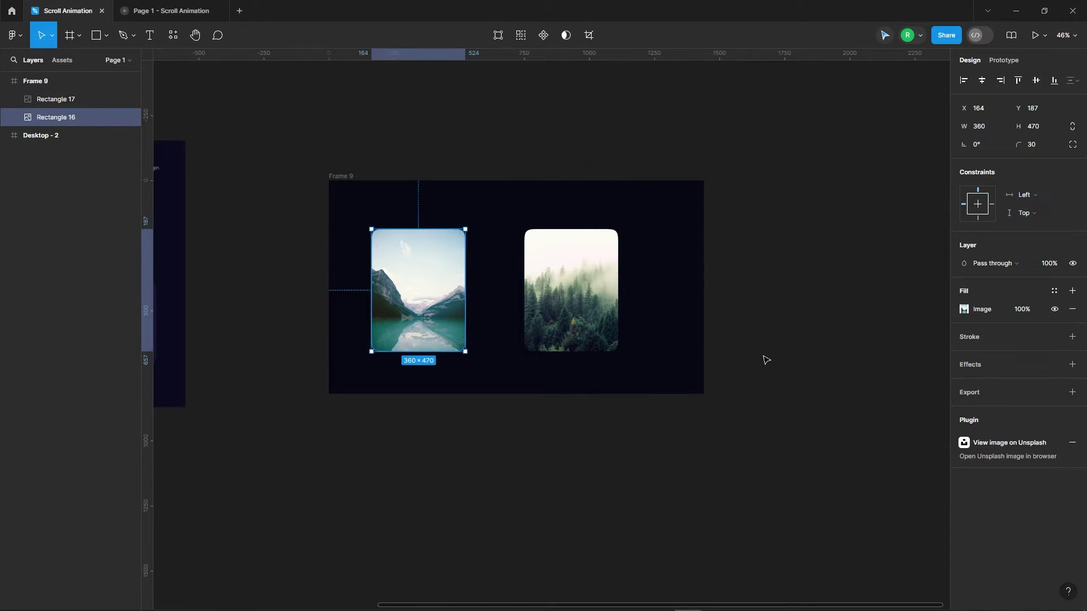
{"action": "left_click", "coordinate": [764, 359]}
Step: Move the forest image horizontally toward the frame's right edge, leaving a wide gap between the two images
{"action": "scroll", "coordinate": [630, 308], "scroll_direction": "up", "scroll_amount": 2}
{"action": "left_click_drag", "start_coordinate": [556, 286], "coordinate": [645, 285]}
{"action": "left_click", "coordinate": [347, 284]}
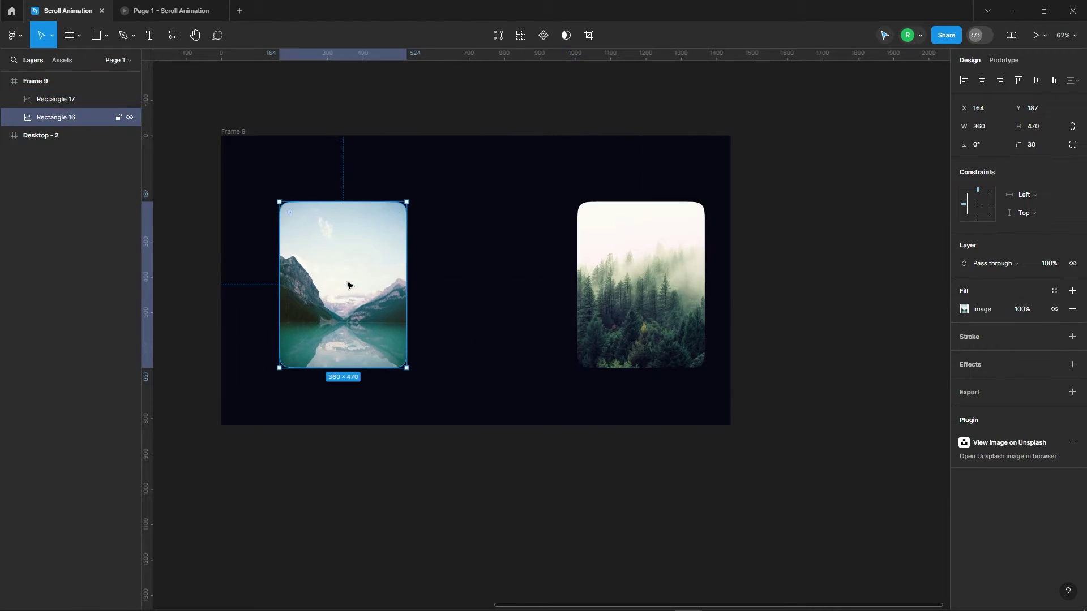
{"action": "left_click", "coordinate": [419, 255]}
Step: Add the two-line text "Explore The Beauty Of the Nature" between the two images
{"action": "key", "text": "t"}
{"action": "scroll", "coordinate": [469, 235], "scroll_direction": "up", "scroll_amount": 1}
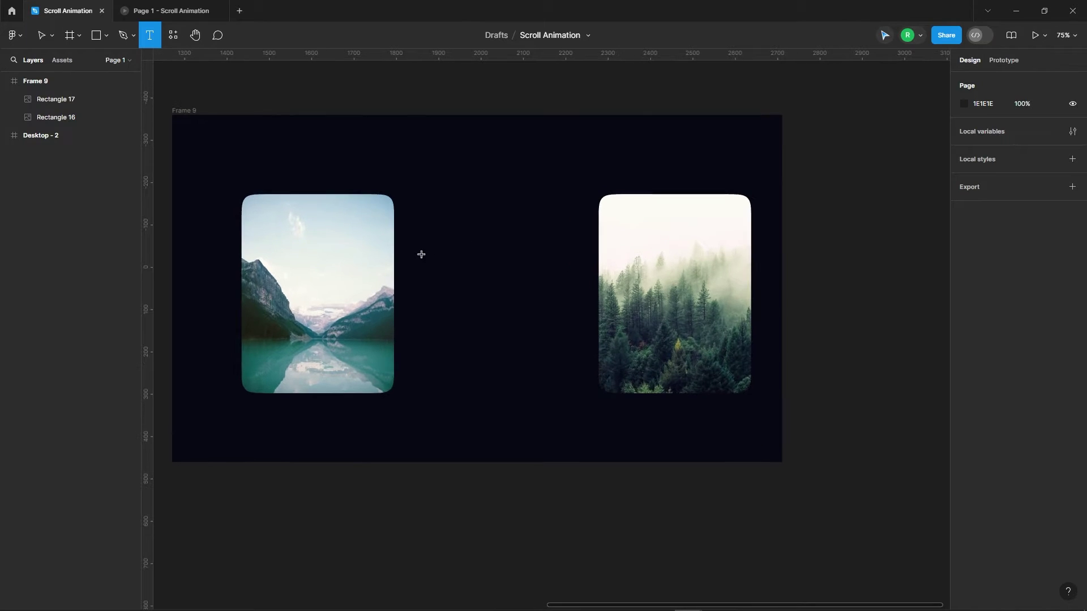
{"action": "left_click", "coordinate": [419, 252]}
{"action": "type", "text": "Explore"}
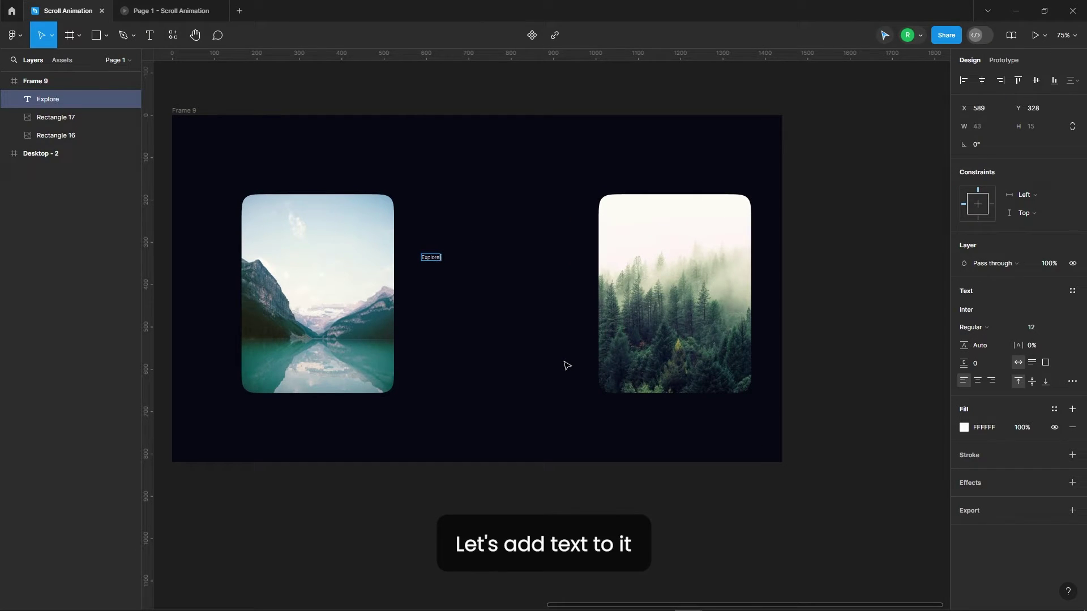
{"action": "type", "text": " The Beauty Of t"}
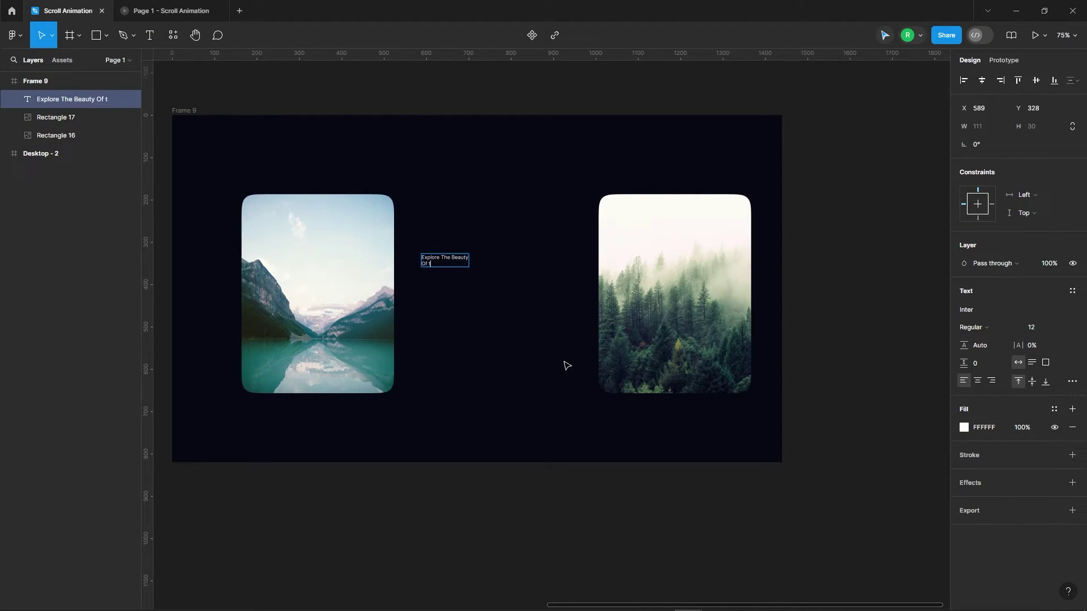
{"action": "type", "text": "he Nature"}
{"action": "key", "text": "Escape"}
Step: Format the heading as center-aligned, size 36 and Semi Bold, and place it in the gap between the images
{"action": "scroll", "coordinate": [510, 289], "scroll_direction": "up", "scroll_amount": 3}
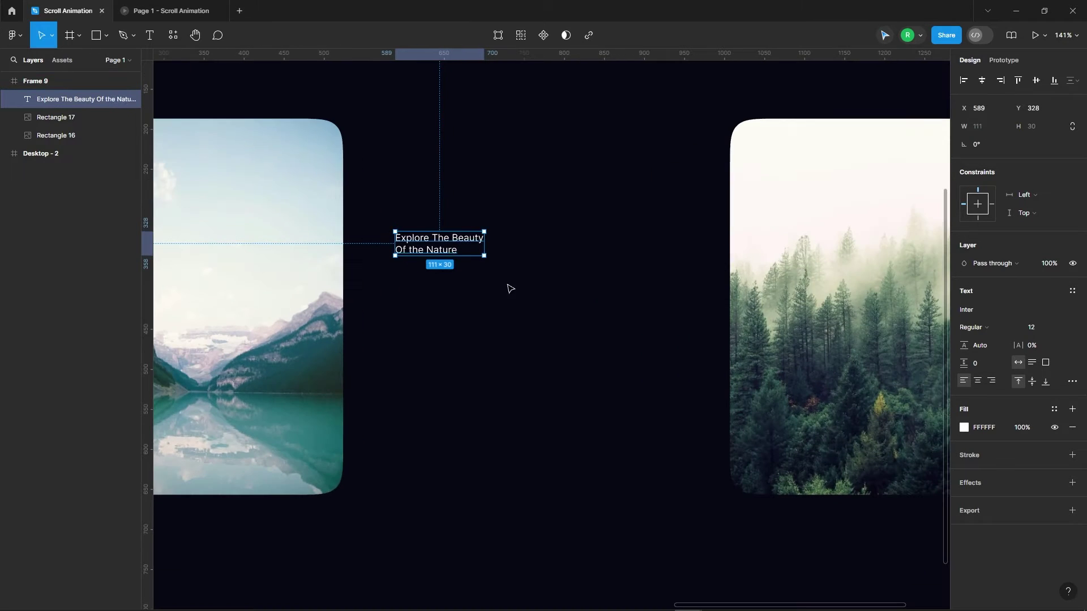
{"action": "left_click", "coordinate": [975, 381]}
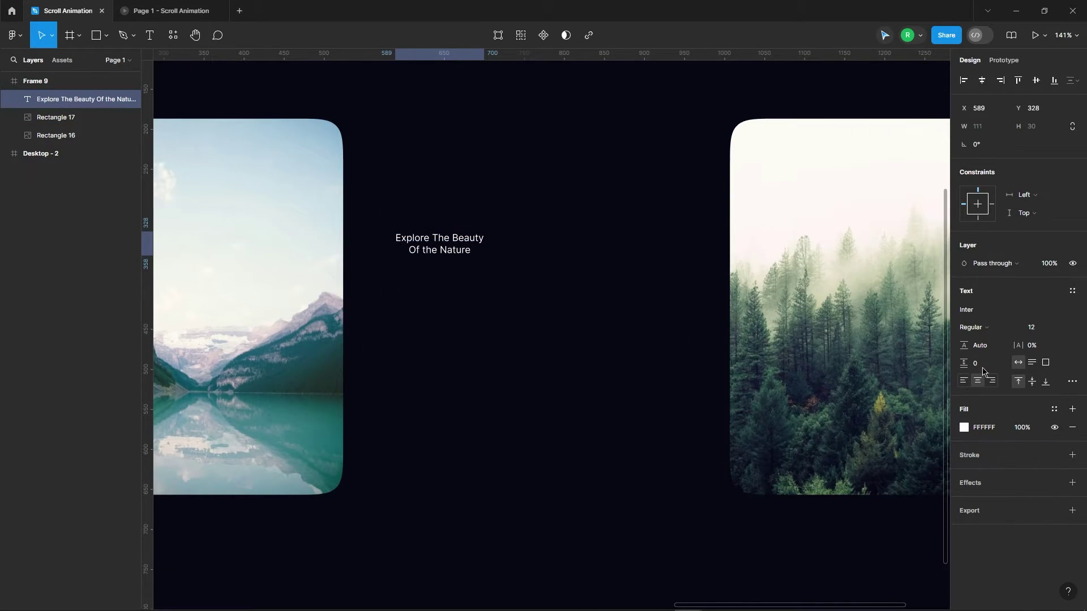
{"action": "key", "text": "Return"}
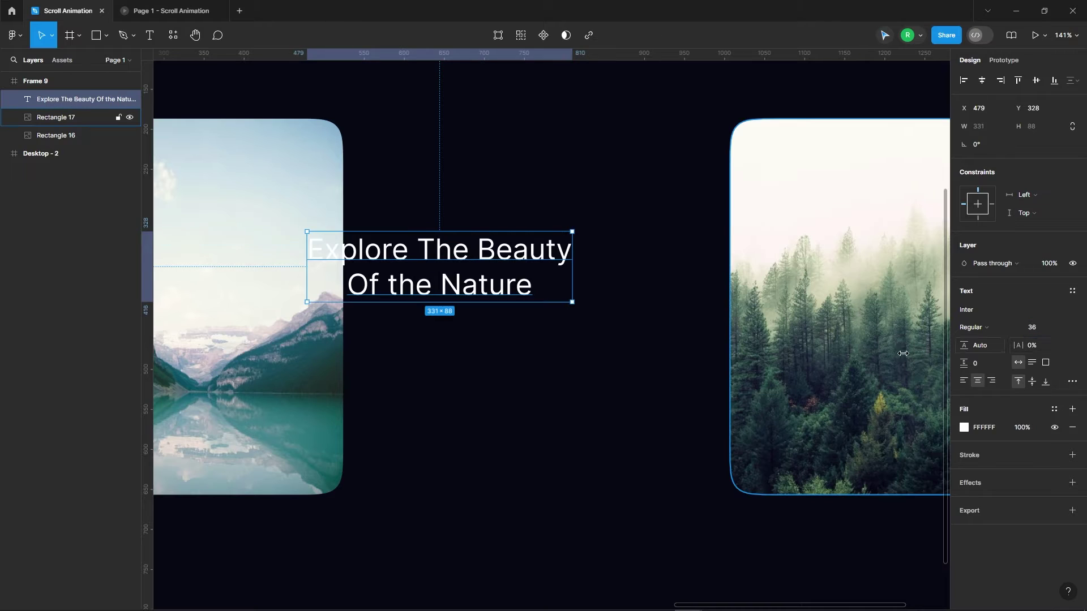
{"action": "scroll", "coordinate": [944, 334], "scroll_direction": "down", "scroll_amount": 3}
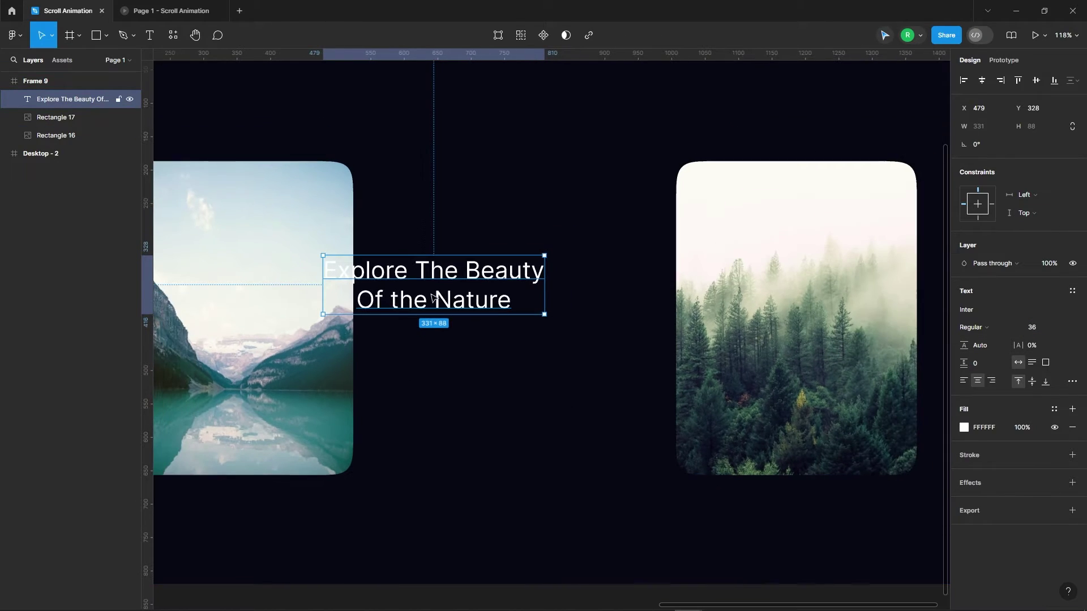
{"action": "left_click", "coordinate": [967, 329]}
{"action": "left_click", "coordinate": [979, 352]}
{"action": "scroll", "coordinate": [595, 286], "scroll_direction": "down", "scroll_amount": 3}
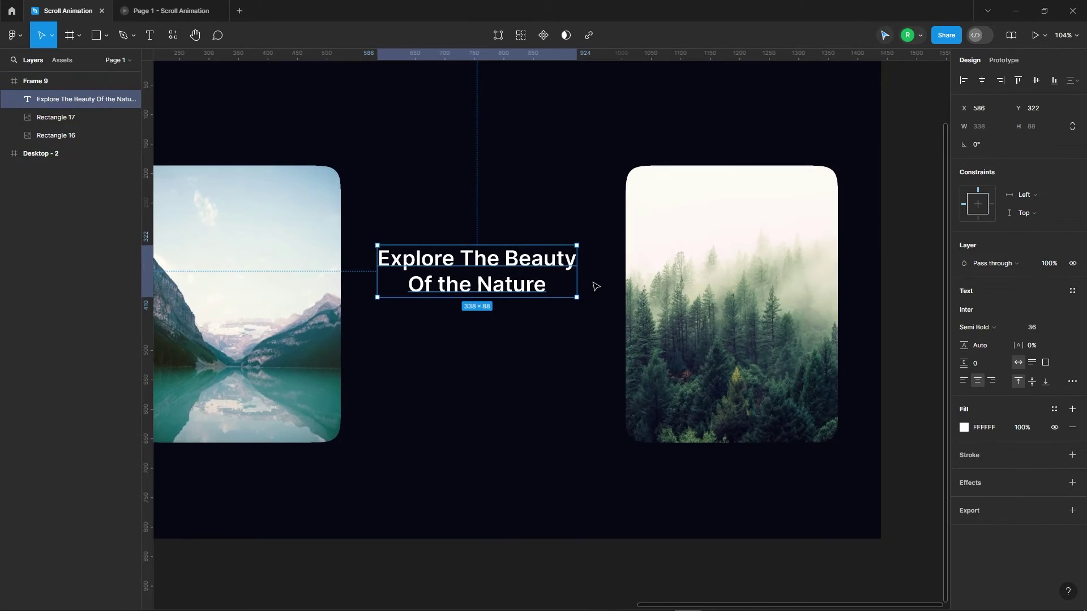
Step: Set the heading text's letter case to title case
{"action": "left_click", "coordinate": [1071, 382]}
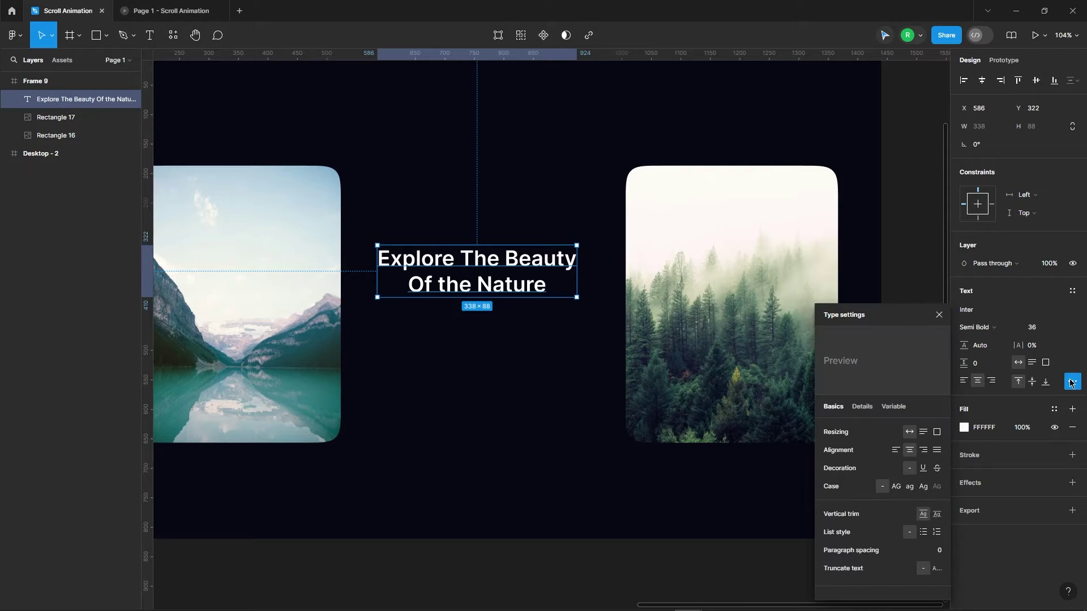
{"action": "left_click", "coordinate": [923, 487]}
{"action": "left_click", "coordinate": [939, 315]}
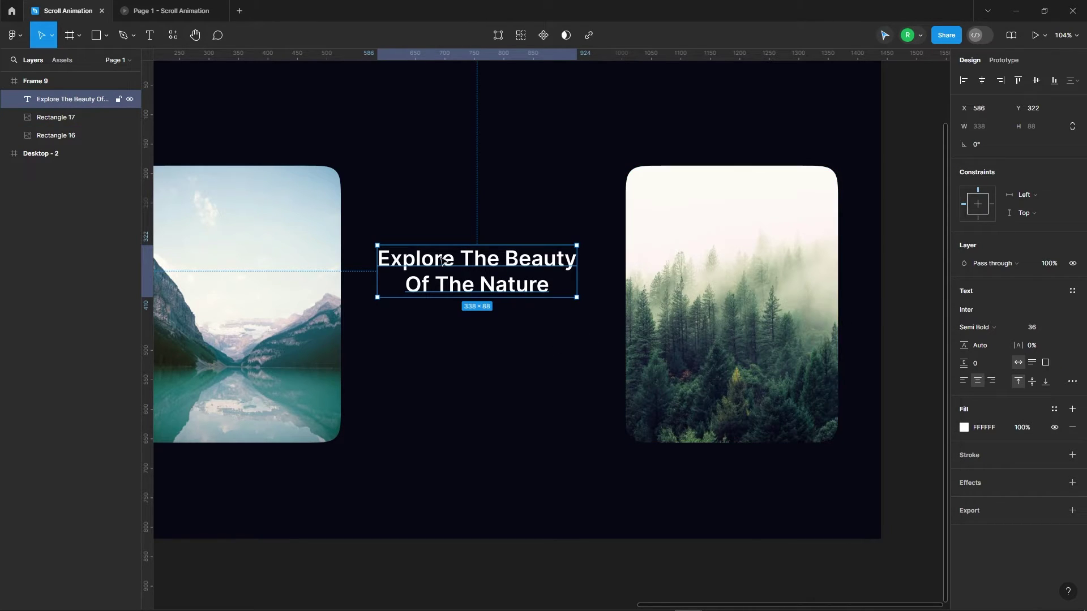
Step: Recolor the word "Beauty" in the heading to the lime green 92D839
{"action": "scroll", "coordinate": [498, 261], "scroll_direction": "down", "scroll_amount": 1}
{"action": "scroll", "coordinate": [498, 261], "scroll_direction": "up", "scroll_amount": 3}
{"action": "double_click", "coordinate": [491, 251]}
{"action": "left_click_drag", "start_coordinate": [491, 251], "coordinate": [617, 266]}
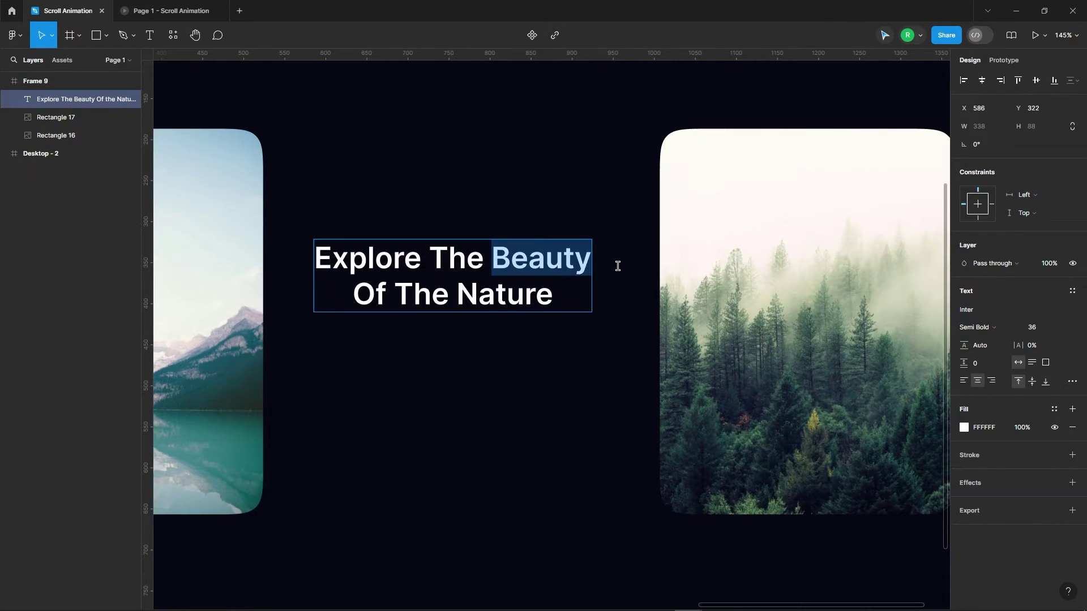
{"action": "left_click", "coordinate": [964, 428]}
{"action": "left_click", "coordinate": [921, 331]}
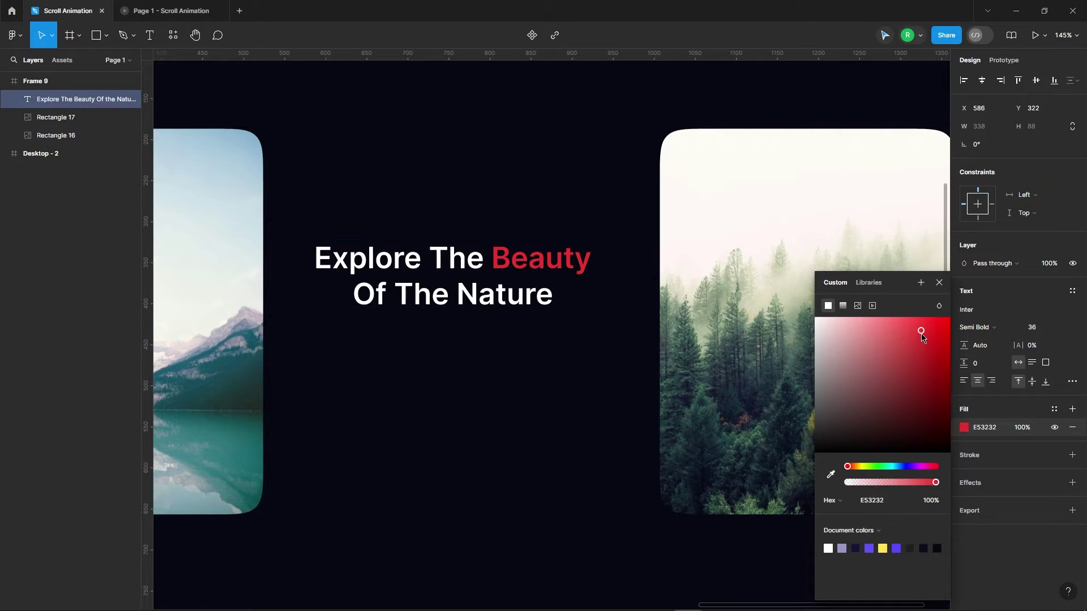
{"action": "left_click", "coordinate": [874, 468]}
{"action": "left_click_drag", "start_coordinate": [875, 470], "coordinate": [869, 470]}
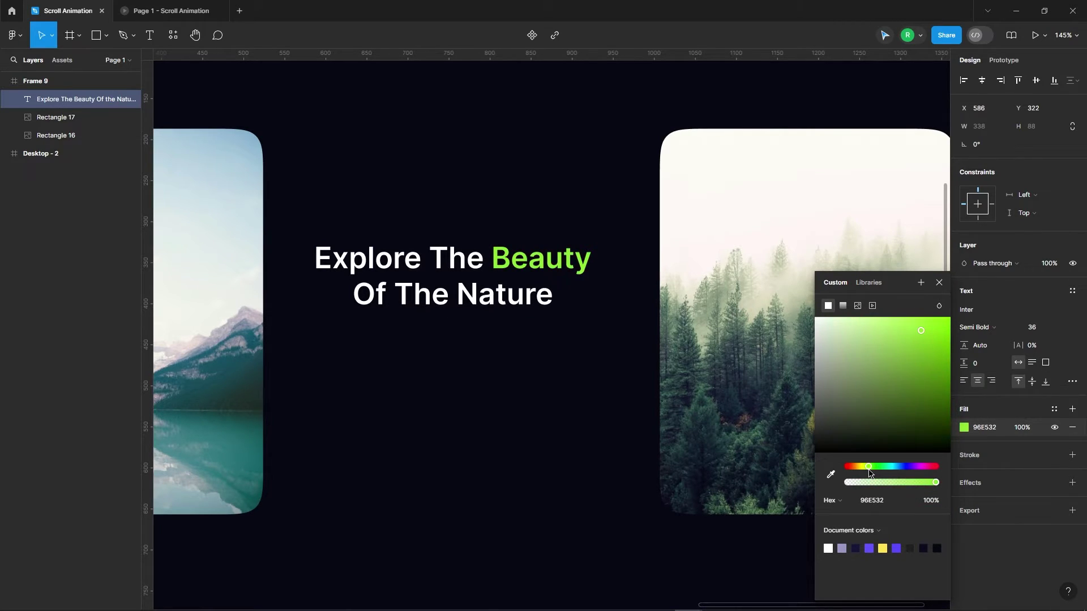
{"action": "left_click", "coordinate": [916, 335]}
{"action": "left_click", "coordinate": [939, 282]}
Step: Recolor the word "Nature" by sampling the green from the word "Beauty"
{"action": "left_click_drag", "start_coordinate": [463, 295], "coordinate": [553, 294]}
{"action": "left_click", "coordinate": [965, 427]}
{"action": "left_click", "coordinate": [830, 474]}
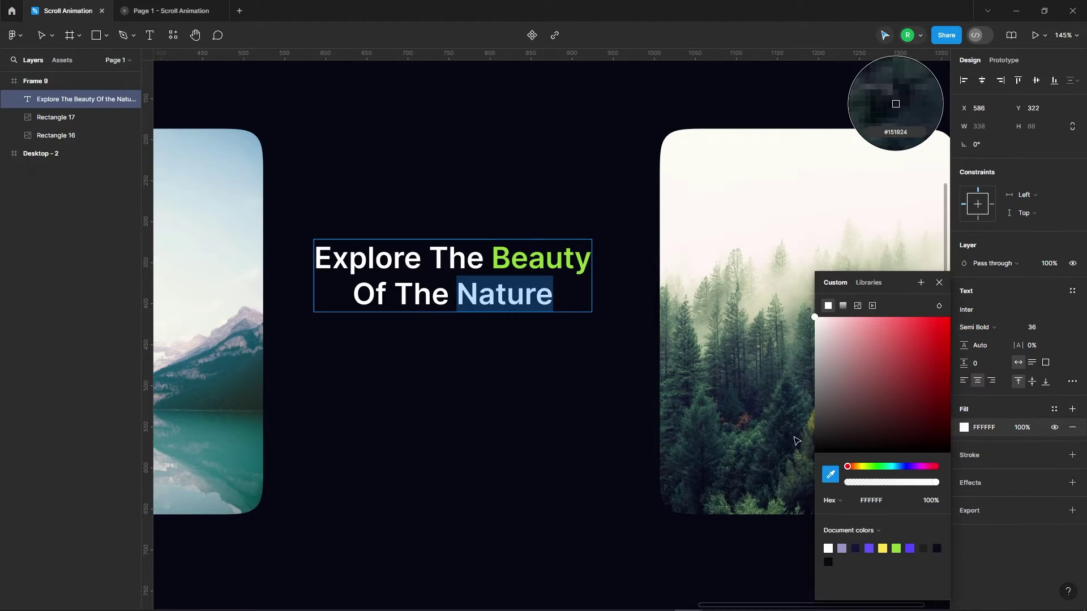
{"action": "left_click", "coordinate": [548, 261]}
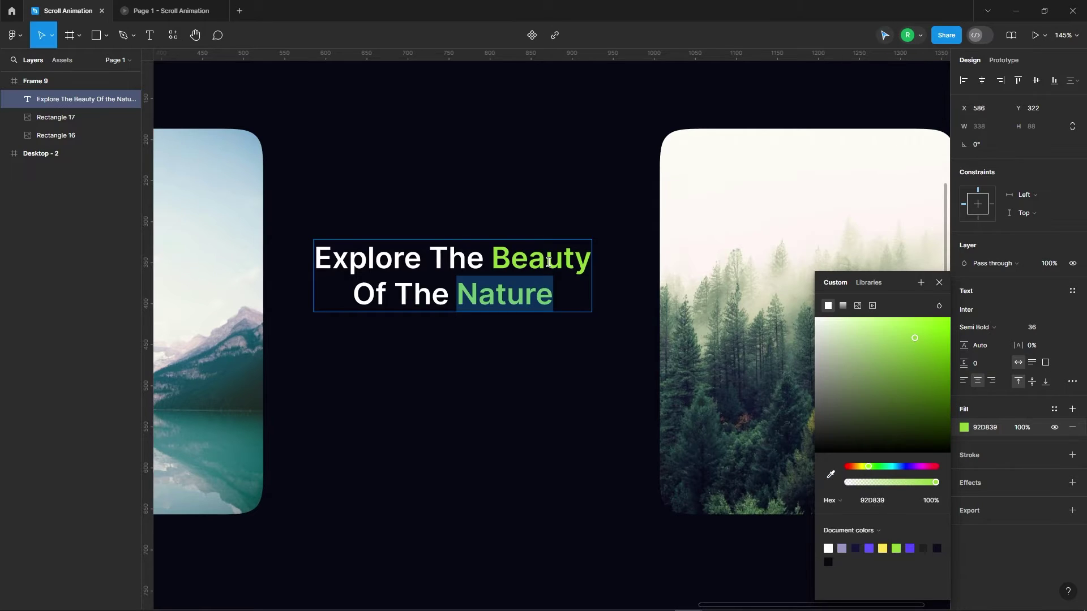
{"action": "left_click", "coordinate": [939, 283]}
{"action": "key", "text": "Escape"}
{"action": "scroll", "coordinate": [506, 318], "scroll_direction": "down", "scroll_amount": 3}
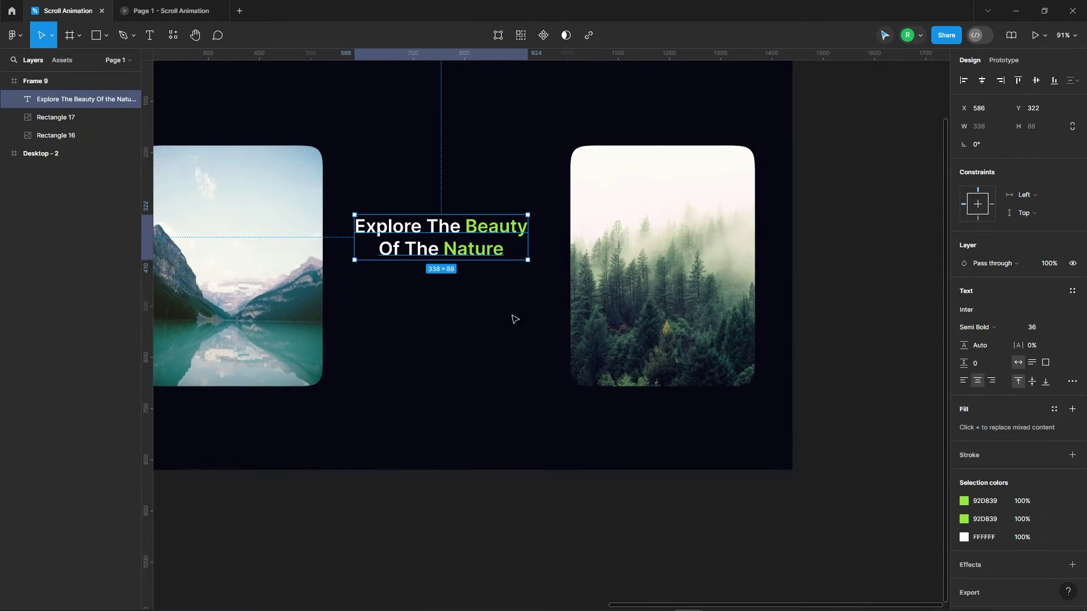
{"action": "left_click", "coordinate": [546, 247]}
Step: Copy the purple Explore button from the Desktop - 2 hero section into Frame 9, below the heading
{"action": "scroll", "coordinate": [538, 260], "scroll_direction": "down", "scroll_amount": 5}
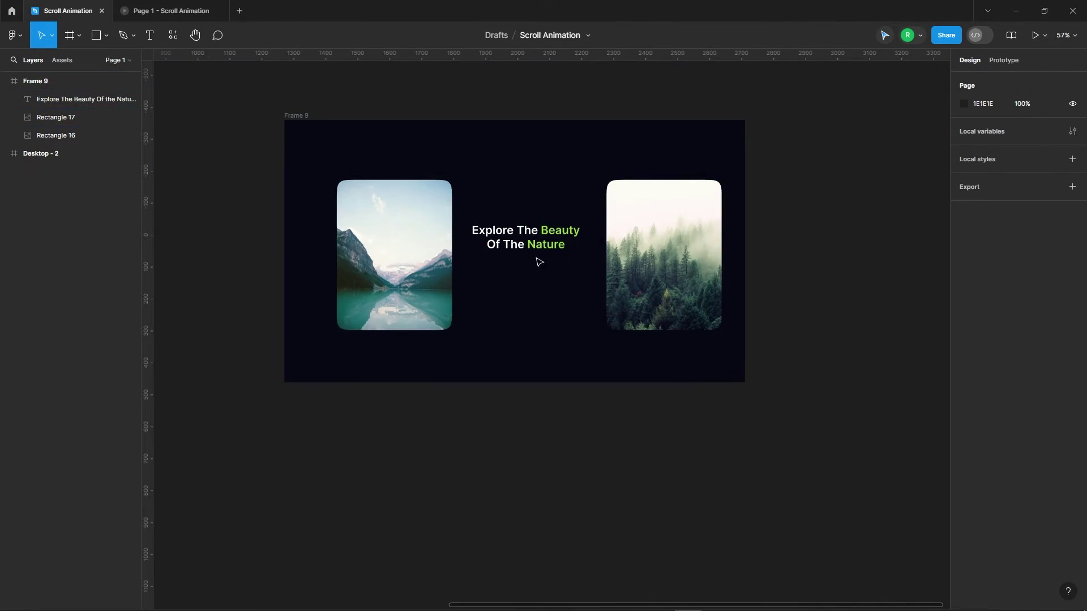
{"action": "double_click", "coordinate": [246, 233]}
{"action": "double_click", "coordinate": [246, 233]}
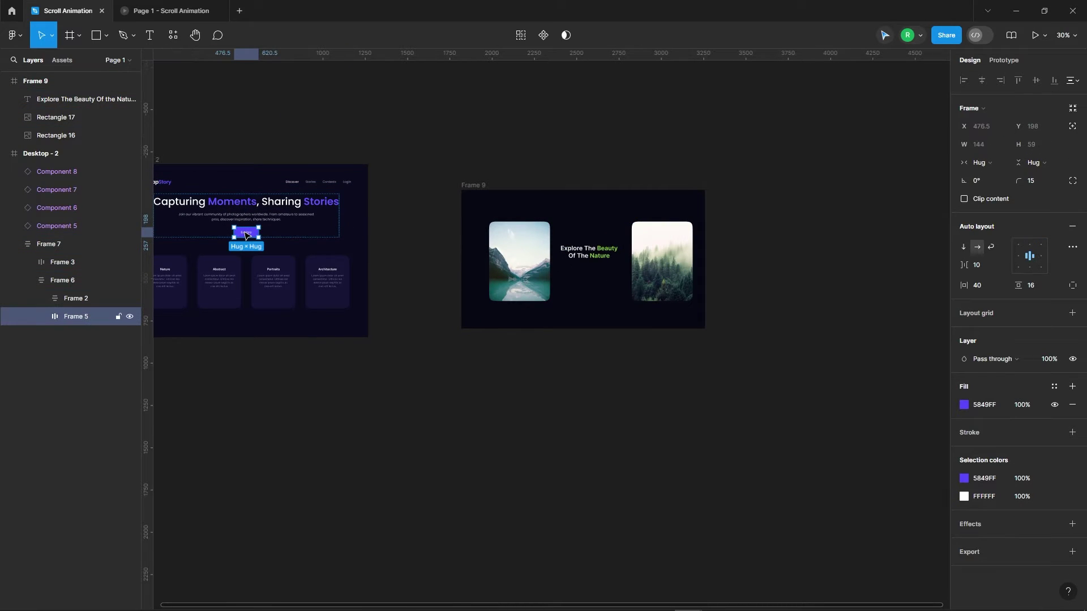
{"action": "left_click_drag", "start_coordinate": [246, 232], "coordinate": [617, 283]}
{"action": "scroll", "coordinate": [623, 281], "scroll_direction": "up", "scroll_amount": 5}
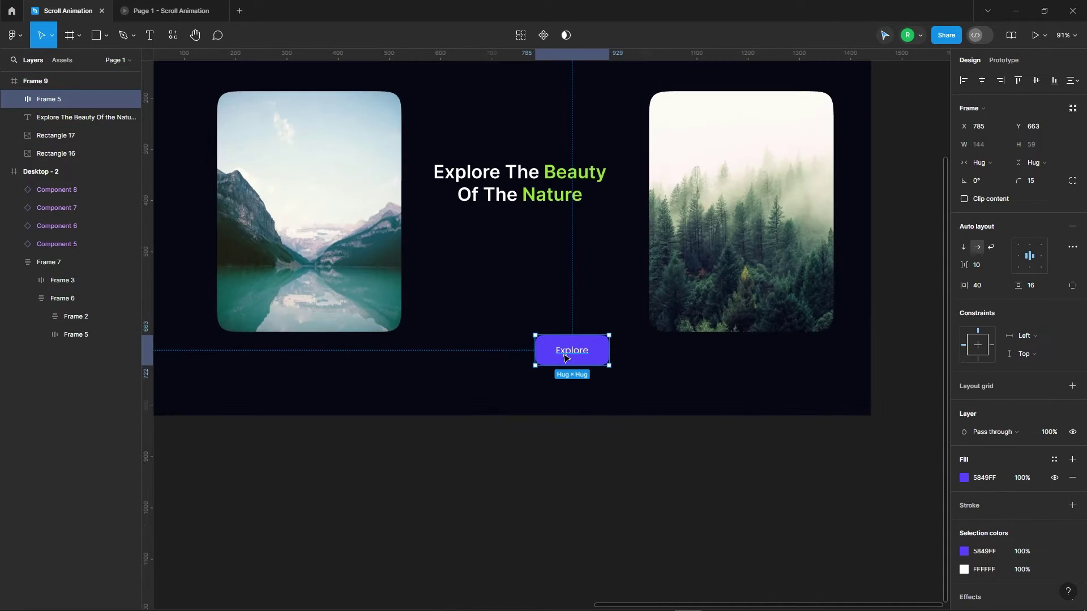
Step: Set the copied Explore button's text size to 16 and place the button centered just under the heading
{"action": "key", "text": "Return"}
{"action": "key", "text": "Down"}
{"action": "key", "text": "Down"}
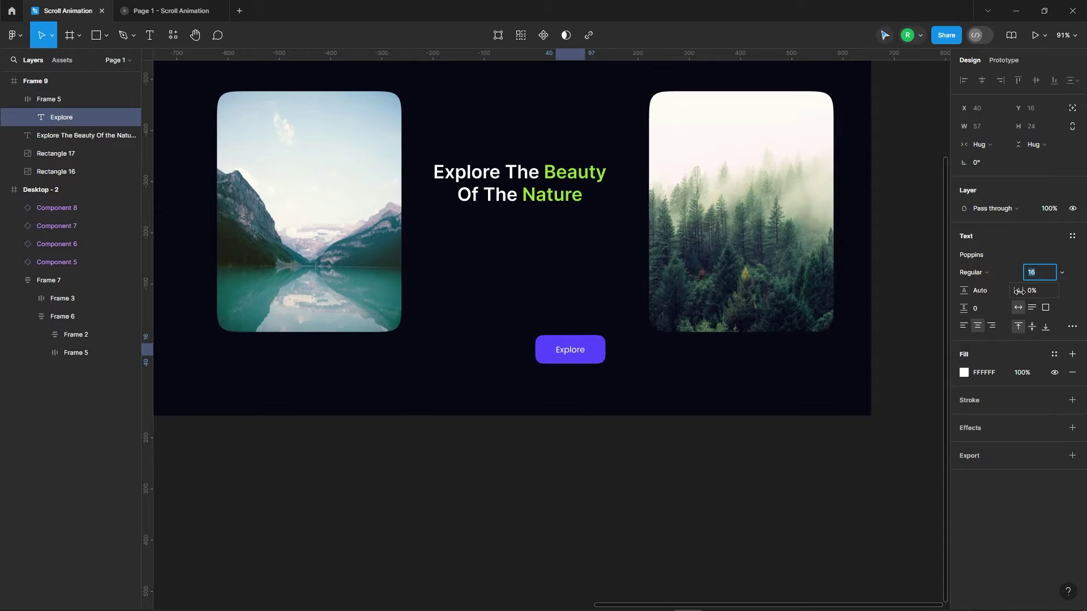
{"action": "left_click", "coordinate": [570, 280]}
{"action": "left_click_drag", "start_coordinate": [570, 349], "coordinate": [519, 225]}
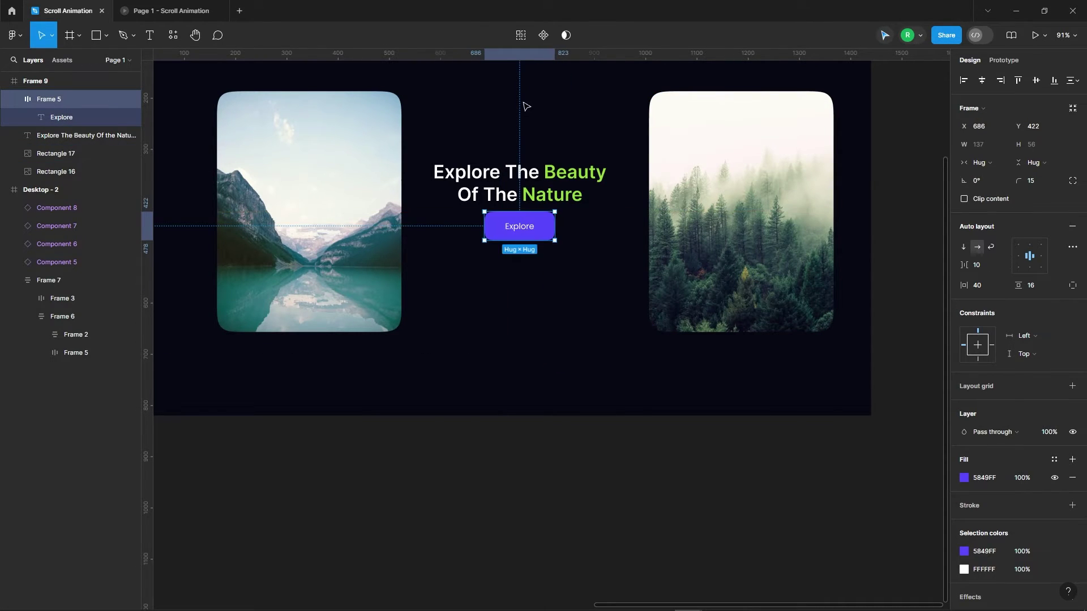
Step: Combine the heading and Explore button in a vertical auto layout with a spacing of 24
{"action": "left_click", "coordinate": [541, 261]}
{"action": "left_click_drag", "start_coordinate": [542, 261], "coordinate": [518, 213]}
{"action": "right_click", "coordinate": [537, 183]}
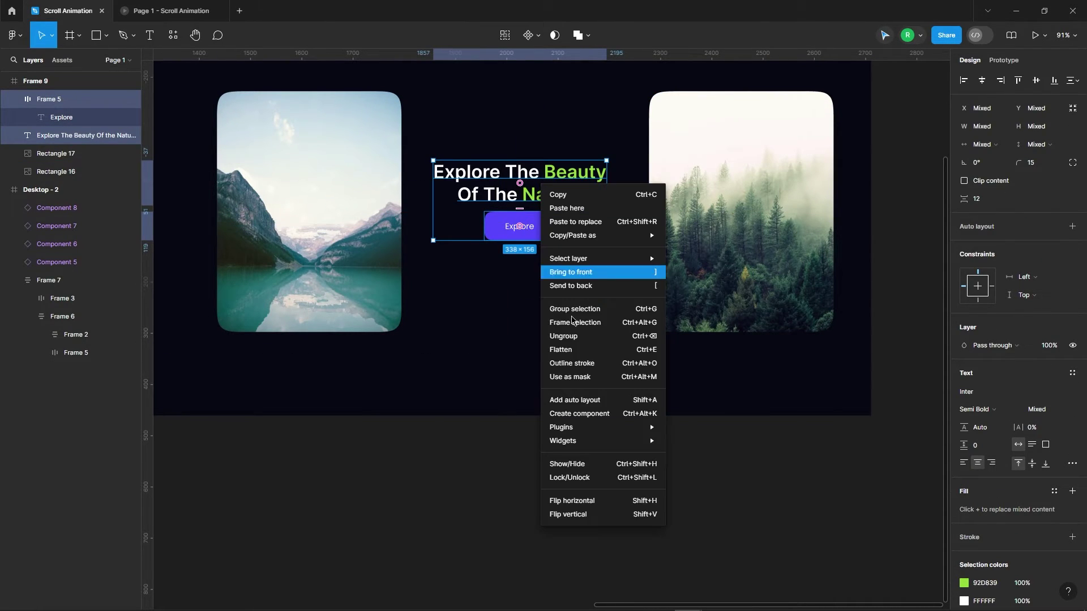
{"action": "left_click", "coordinate": [580, 399]}
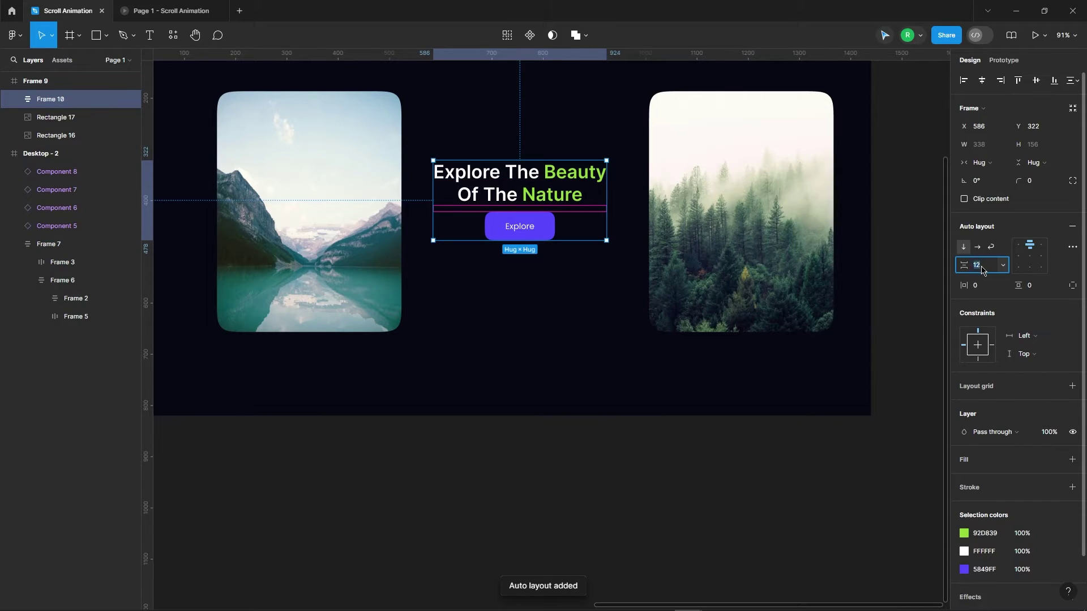
{"action": "key", "text": "shift+Up"}
{"action": "left_click", "coordinate": [492, 334]}
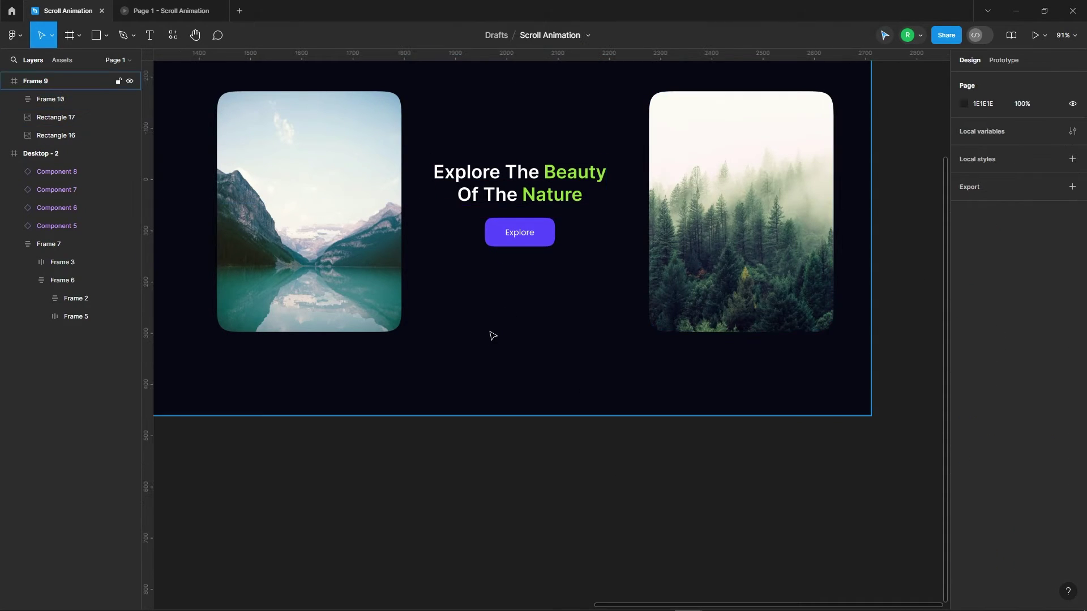
Step: Center the heading and button group vertically and horizontally within Frame 9
{"action": "scroll", "coordinate": [493, 334], "scroll_direction": "down", "scroll_amount": 2}
{"action": "left_click", "coordinate": [547, 222]}
{"action": "left_click", "coordinate": [1036, 80]}
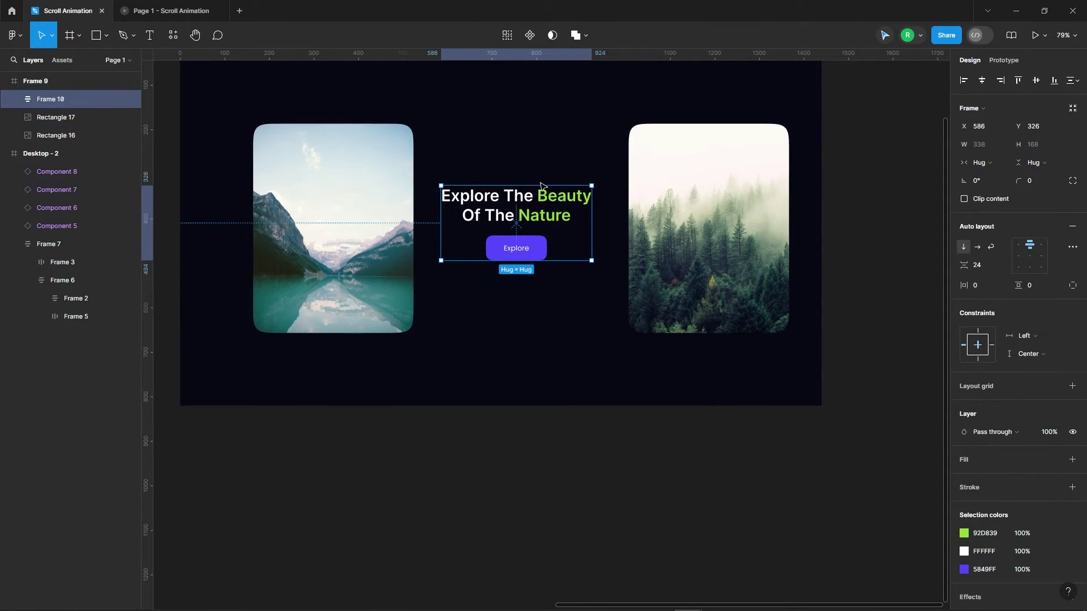
{"action": "scroll", "coordinate": [535, 168], "scroll_direction": "down", "scroll_amount": 3}
{"action": "left_click", "coordinate": [982, 80]}
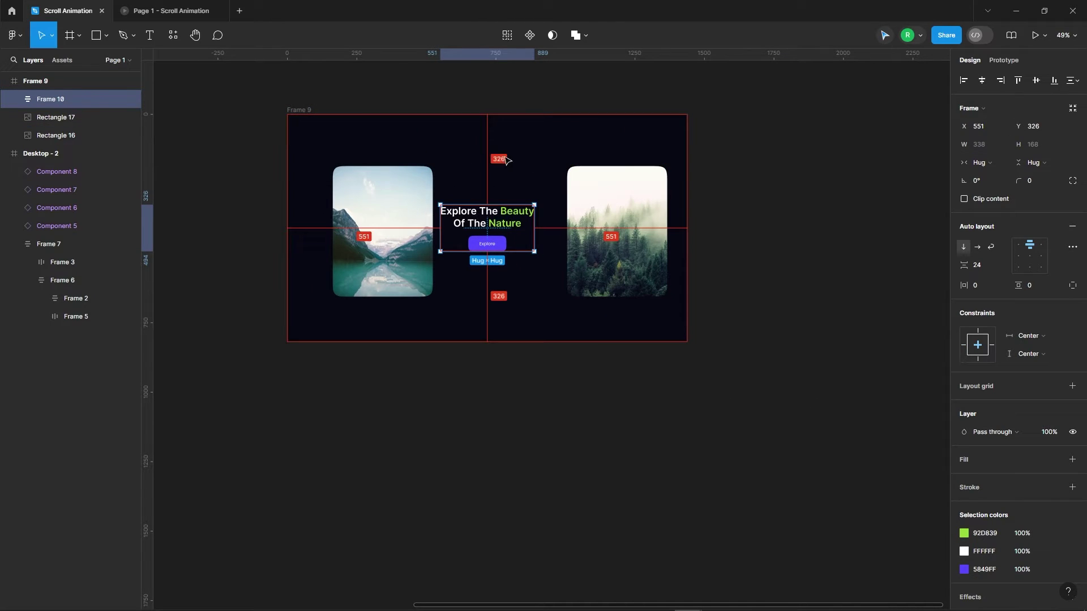
{"action": "left_click", "coordinate": [532, 168]}
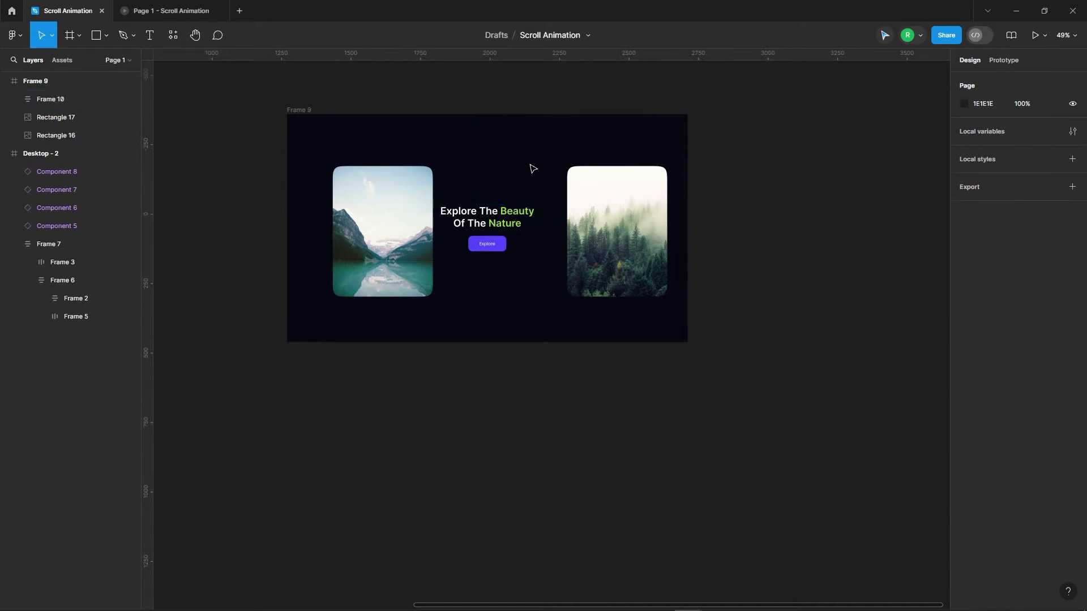
Step: Move the forest image horizontally inward over the heading to X 620, keeping its vertical position
{"action": "left_click", "coordinate": [615, 224]}
{"action": "left_click_drag", "start_coordinate": [615, 220], "coordinate": [531, 220]}
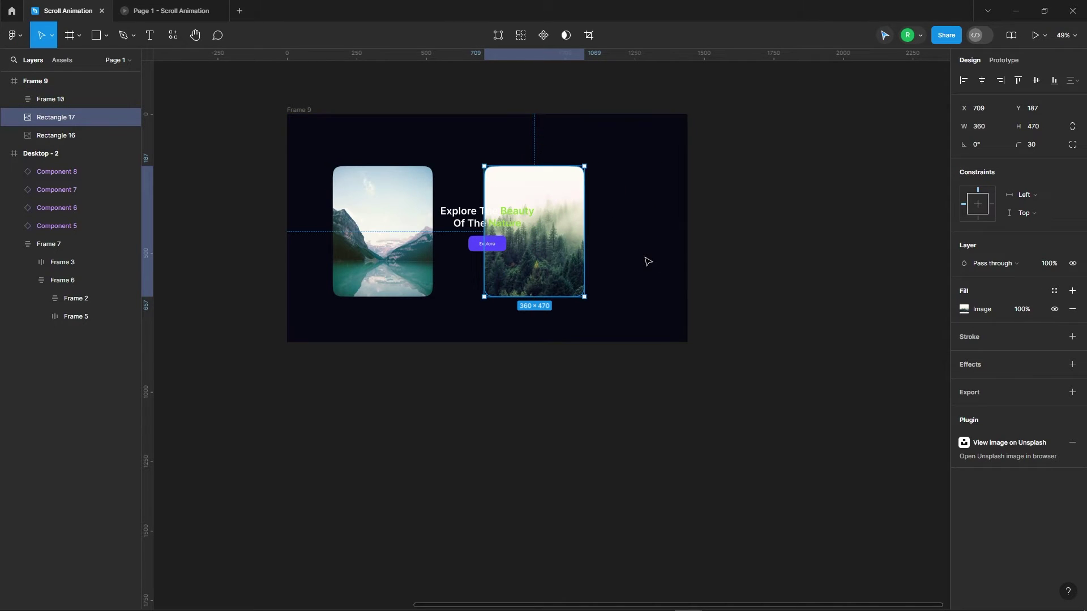
{"action": "key", "text": "shift+Left"}
{"action": "key", "text": "shift+Left"}
{"action": "key", "text": "shift+Left"}
{"action": "key", "text": "shift+Left"}
{"action": "key", "text": "shift+Left"}
{"action": "key", "text": "shift+Left"}
{"action": "key", "text": "shift+Left"}
{"action": "key", "text": "shift+Left"}
{"action": "key", "text": "shift+Left"}
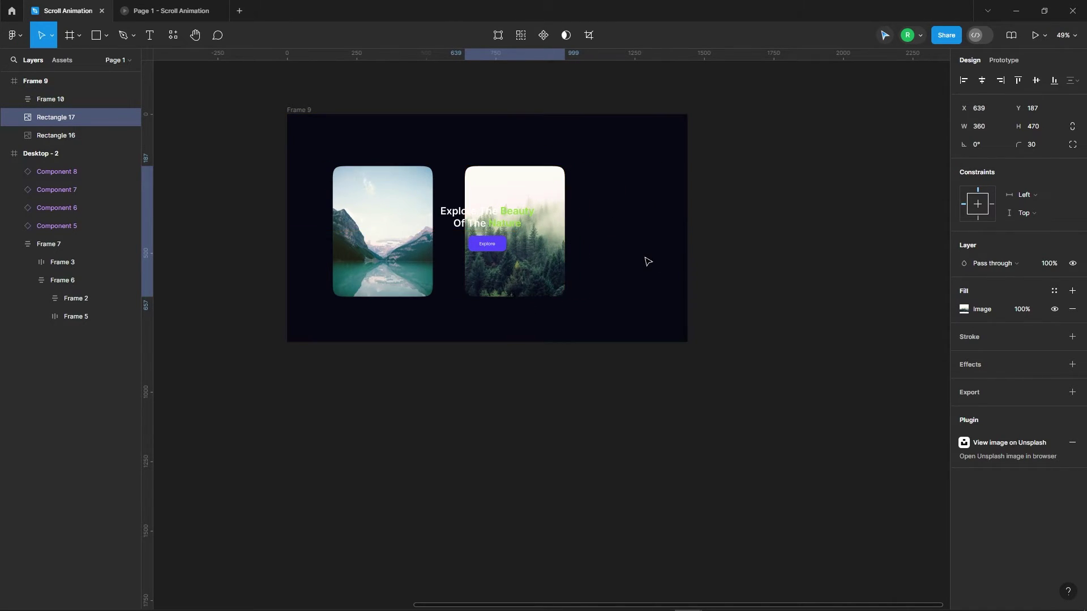
Step: Shift the lake image horizontally to X 460 so it partly overlaps behind the forest image
{"action": "key", "text": "Tab"}
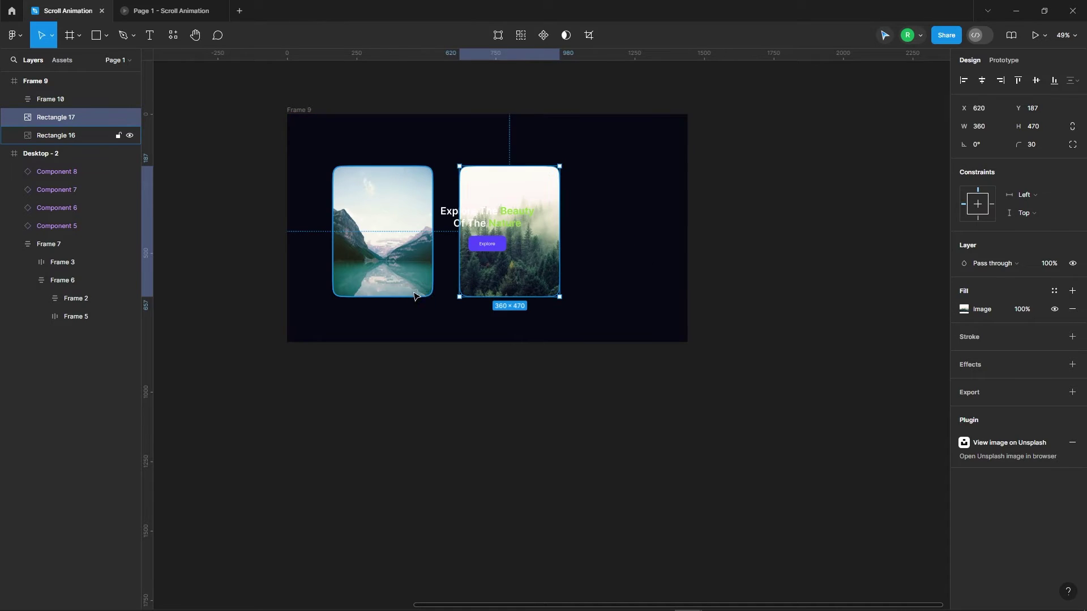
{"action": "key", "text": "shift+Right"}
{"action": "key", "text": "shift+Right"}
{"action": "key", "text": "shift+Right"}
{"action": "key", "text": "shift+Right"}
{"action": "key", "text": "shift+Right"}
{"action": "key", "text": "shift+Right"}
{"action": "key", "text": "shift+Right"}
{"action": "key", "text": "shift+Right"}
{"action": "key", "text": "shift+Right"}
{"action": "key", "text": "shift+Right"}
{"action": "key", "text": "shift+Right"}
{"action": "key", "text": "shift+Right"}
{"action": "key", "text": "shift+Right"}
{"action": "key", "text": "shift+Right"}
{"action": "key", "text": "shift+Right"}
{"action": "key", "text": "shift+Right"}
{"action": "key", "text": "shift+Right"}
{"action": "key", "text": "shift+Right"}
{"action": "key", "text": "shift+Right"}
{"action": "key", "text": "shift+Right"}
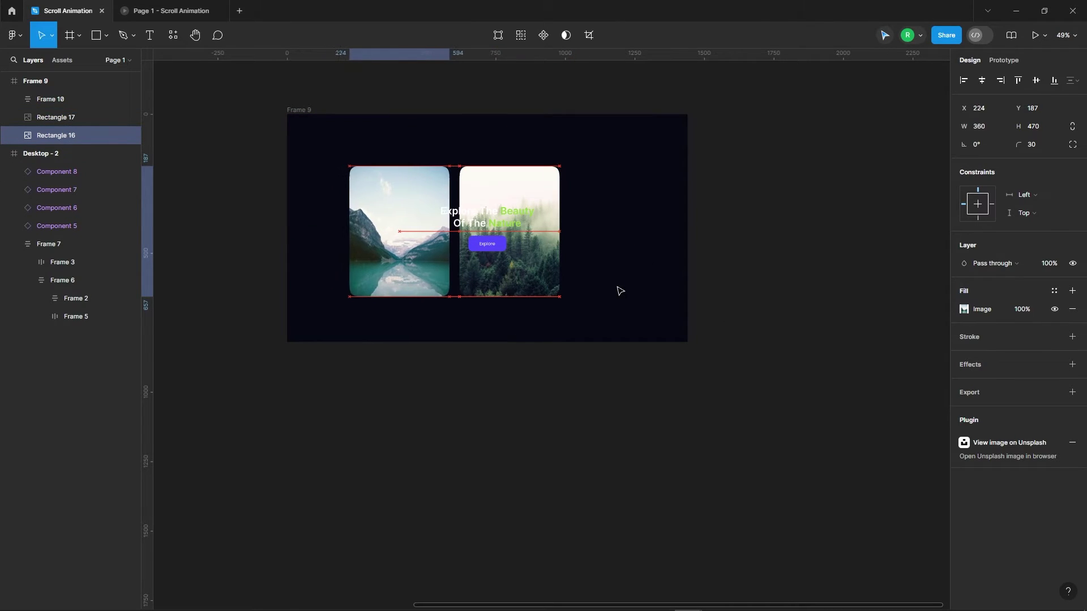
{"action": "key", "text": "shift+Right"}
{"action": "key", "text": "shift+Right"}
{"action": "key", "text": "shift+Right"}
{"action": "key", "text": "shift+Right"}
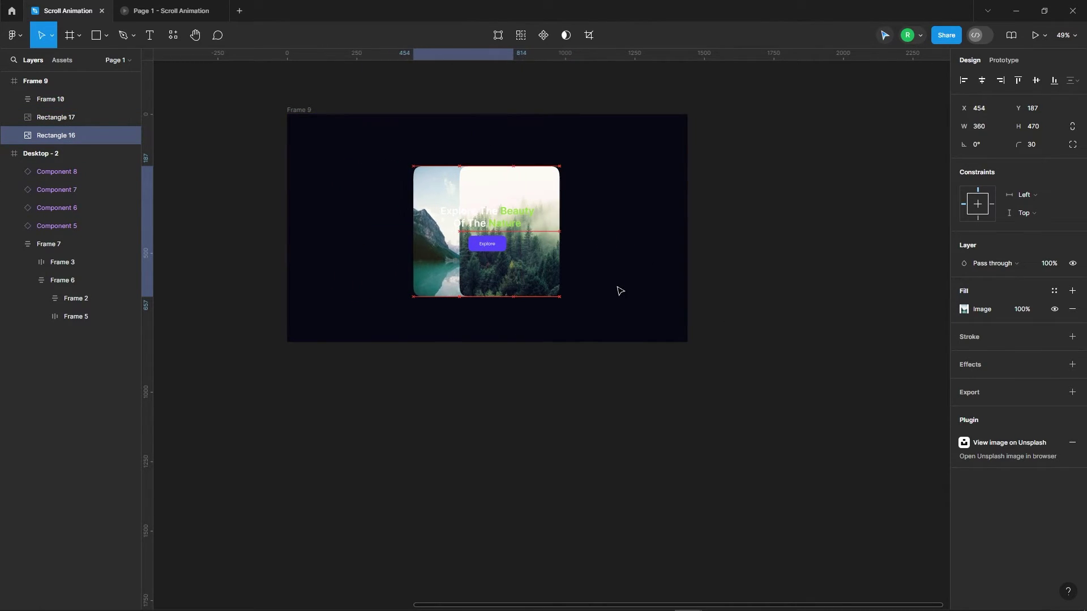
{"action": "key", "text": "Right"}
{"action": "key", "text": "Right"}
{"action": "key", "text": "Right"}
{"action": "key", "text": "Right"}
{"action": "key", "text": "Right"}
{"action": "key", "text": "Right"}
{"action": "key", "text": "Right"}
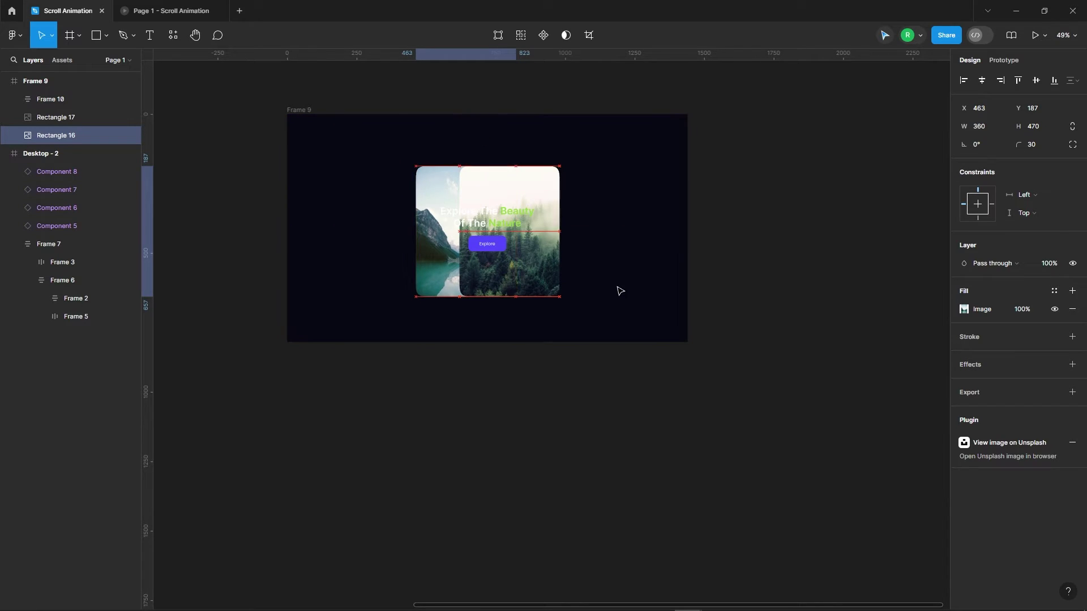
Step: Send the heading and button group to the back, behind both images
{"action": "left_click", "coordinate": [498, 219]}
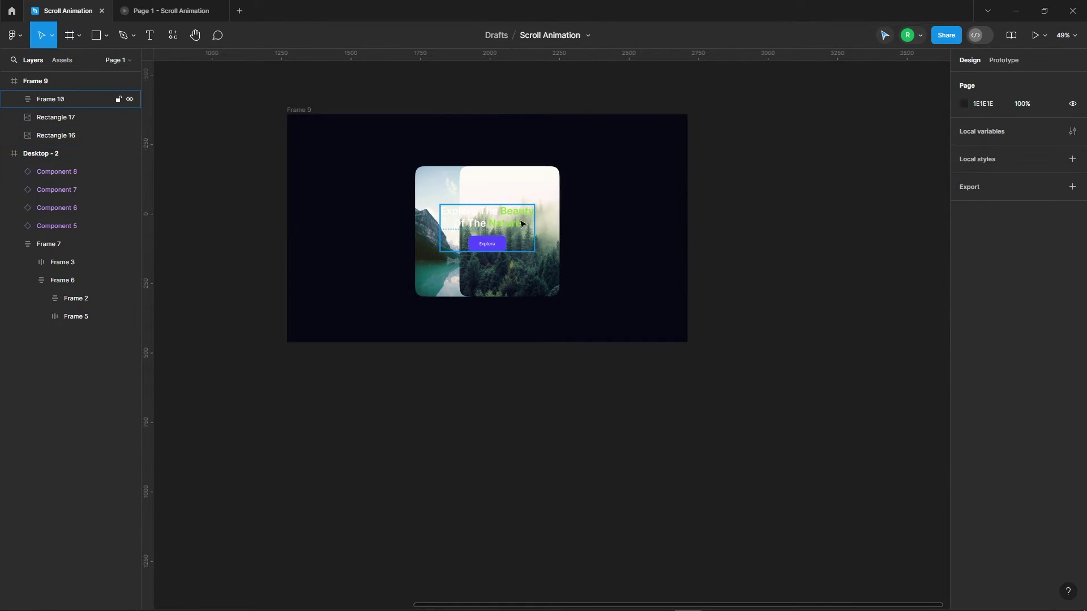
{"action": "right_click", "coordinate": [502, 220]}
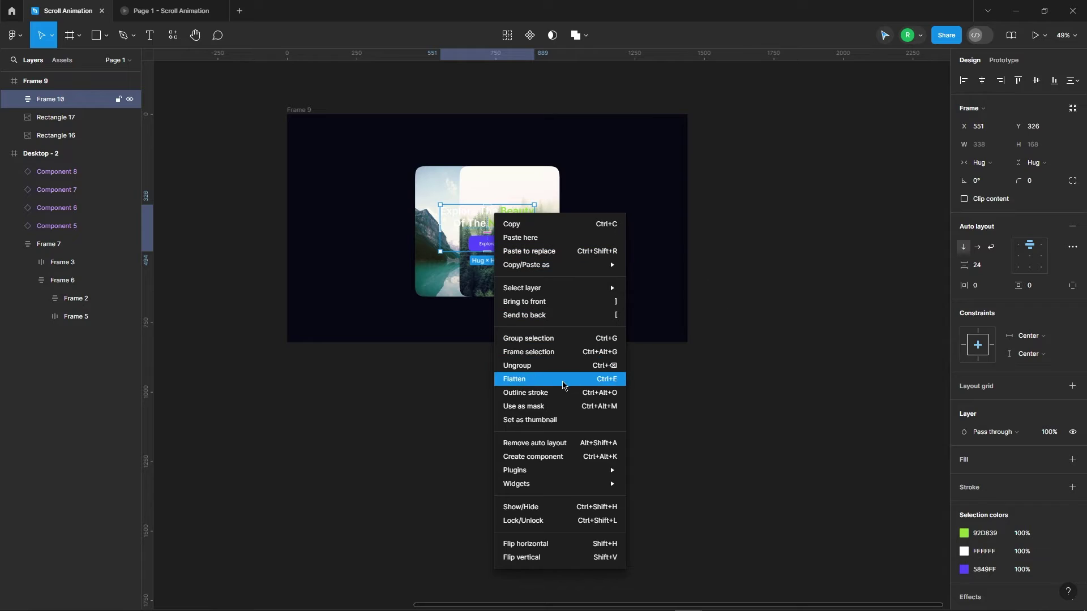
{"action": "left_click", "coordinate": [558, 311]}
{"action": "left_click", "coordinate": [631, 243]}
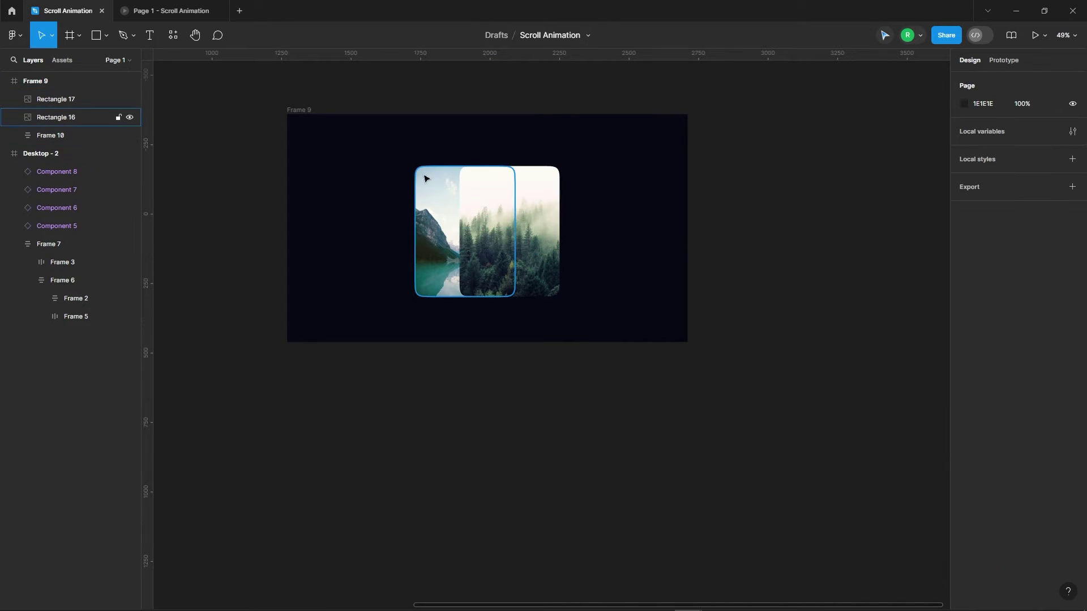
Step: Center the forest and lake images vertically in Frame 9 and check their distances to the frame edges
{"action": "left_click_drag", "start_coordinate": [417, 132], "coordinate": [540, 182]}
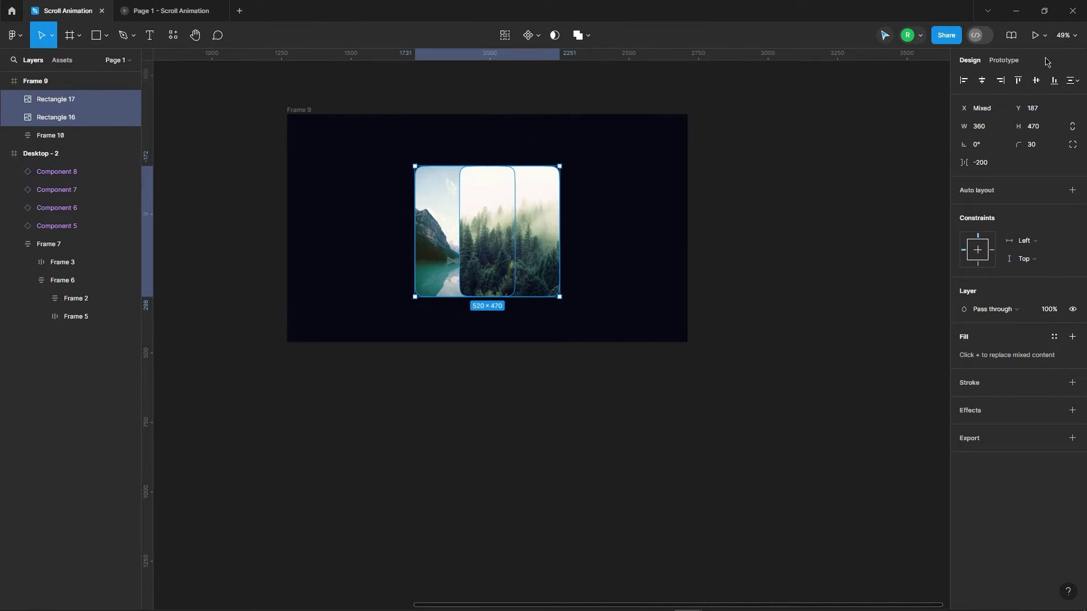
{"action": "left_click", "coordinate": [691, 165]}
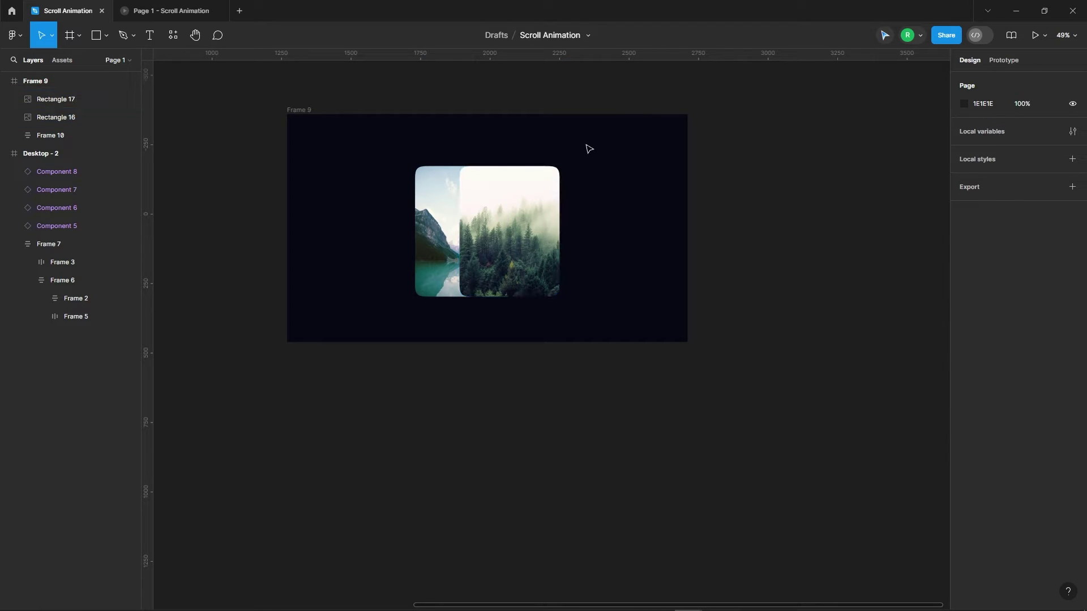
{"action": "left_click_drag", "start_coordinate": [585, 144], "coordinate": [416, 182]}
{"action": "key", "text": "alt"}
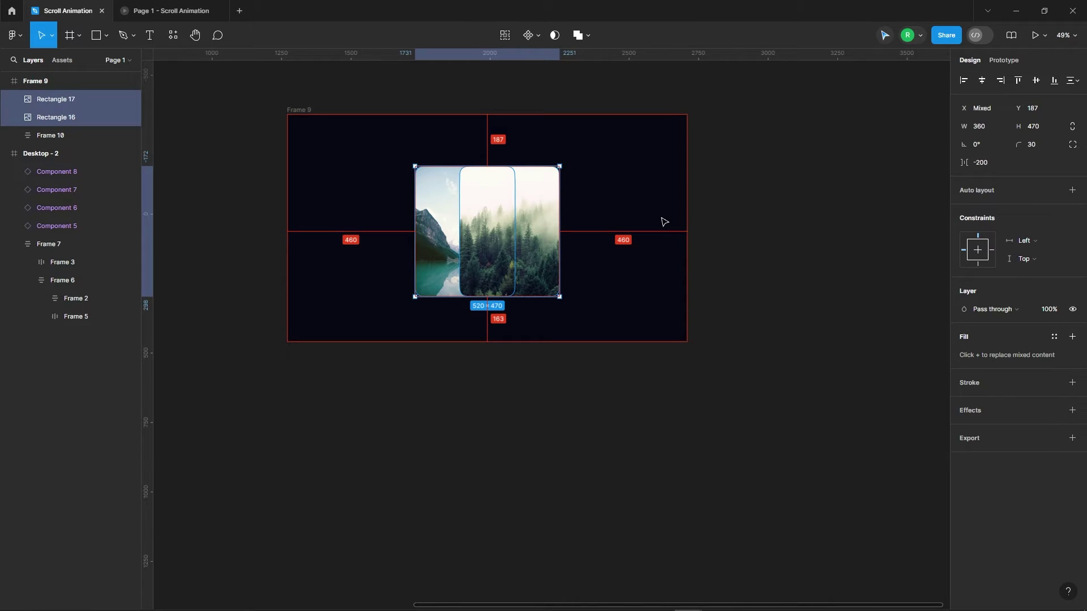
{"action": "left_click", "coordinate": [654, 230]}
{"action": "left_click", "coordinate": [548, 173]}
{"action": "left_click", "coordinate": [1035, 80]}
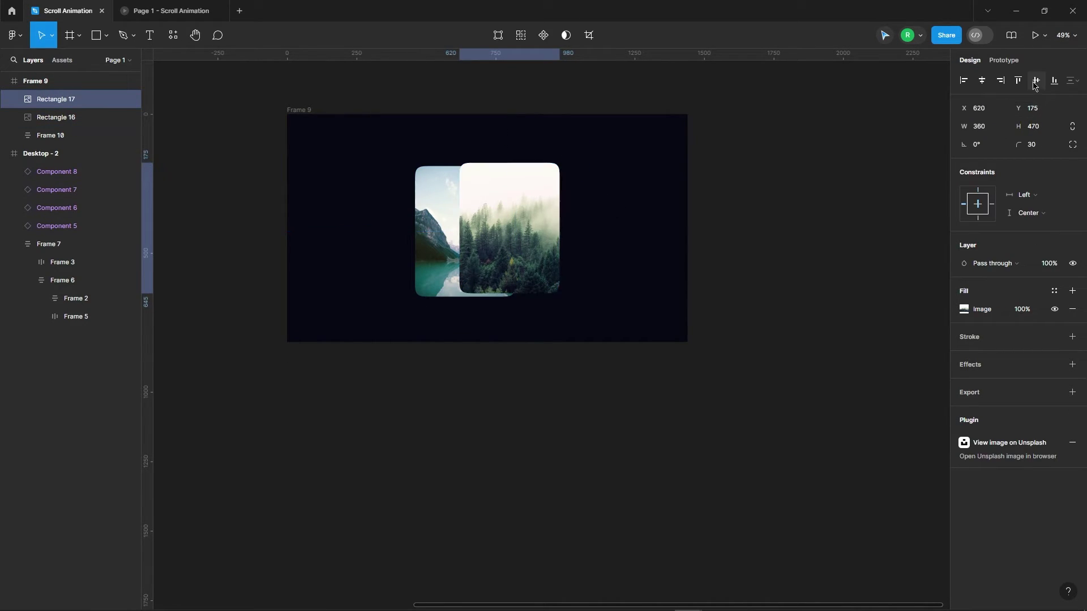
{"action": "left_click", "coordinate": [426, 180]}
{"action": "left_click", "coordinate": [1035, 80]}
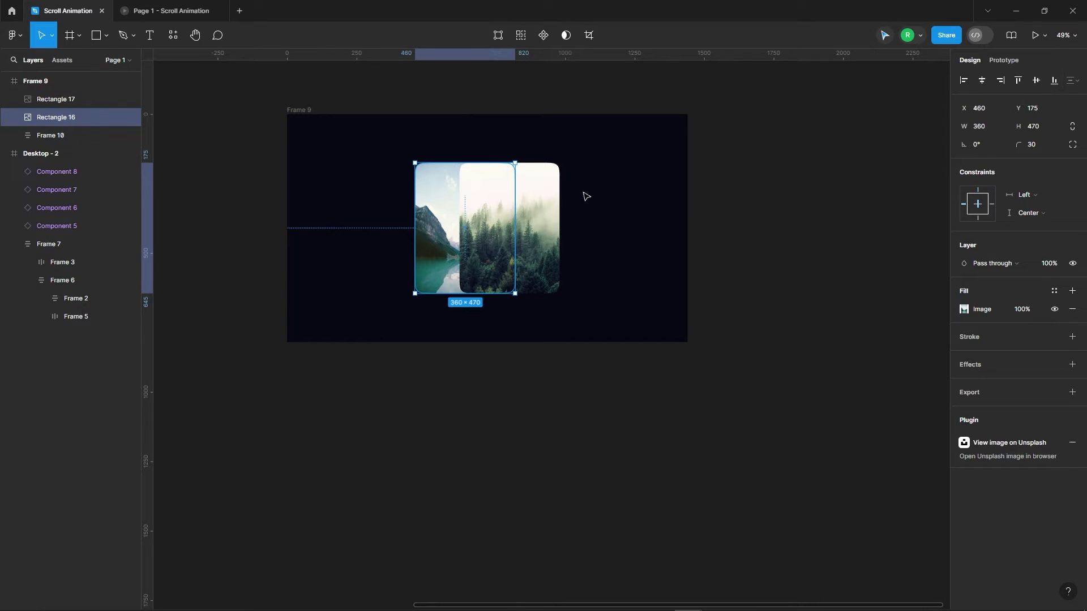
{"action": "left_click", "coordinate": [425, 150]}
{"action": "left_click_drag", "start_coordinate": [363, 134], "coordinate": [611, 326]}
{"action": "key", "text": "alt"}
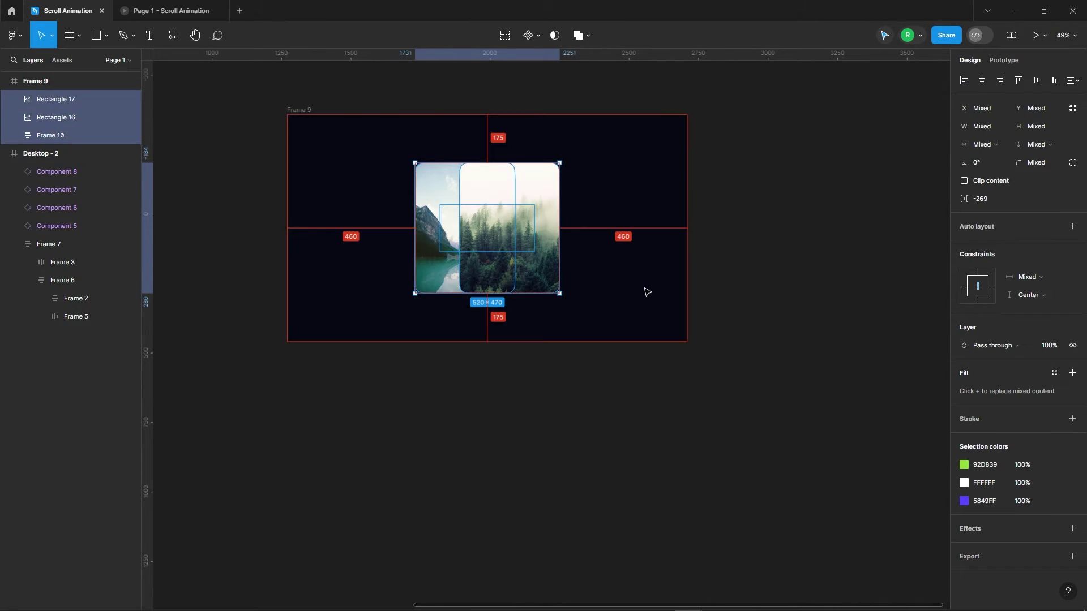
{"action": "left_click", "coordinate": [311, 339]}
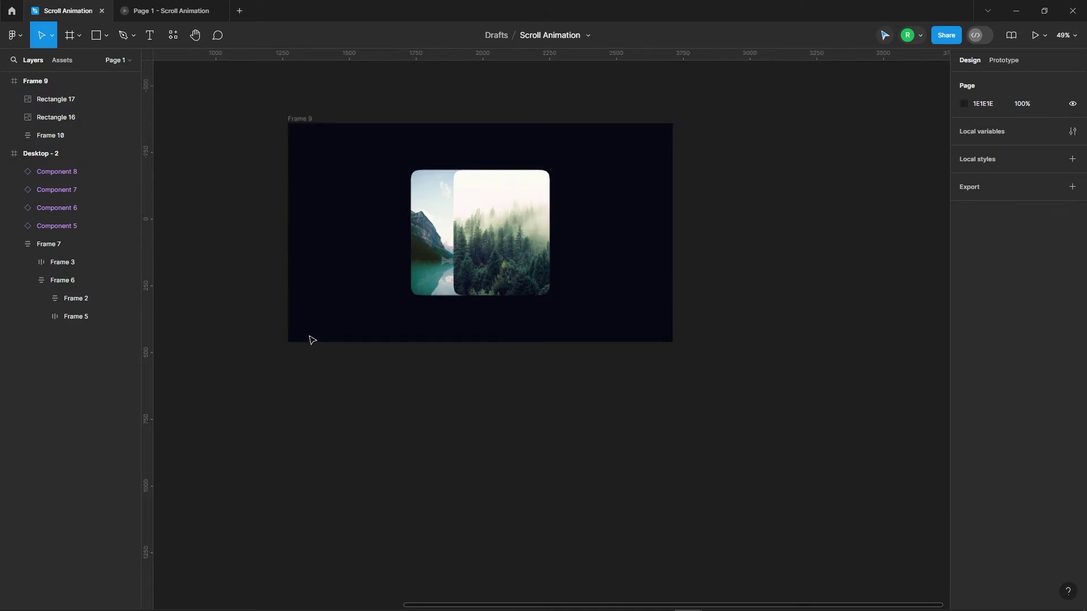
Step: Duplicate Frame 9 and place the copy beside the original at the same height, leaving a gap between them
{"action": "scroll", "coordinate": [311, 339], "scroll_direction": "down", "scroll_amount": 3}
{"action": "left_click", "coordinate": [317, 193]}
{"action": "left_click_drag", "start_coordinate": [321, 194], "coordinate": [626, 201]}
{"action": "left_click", "coordinate": [908, 282]}
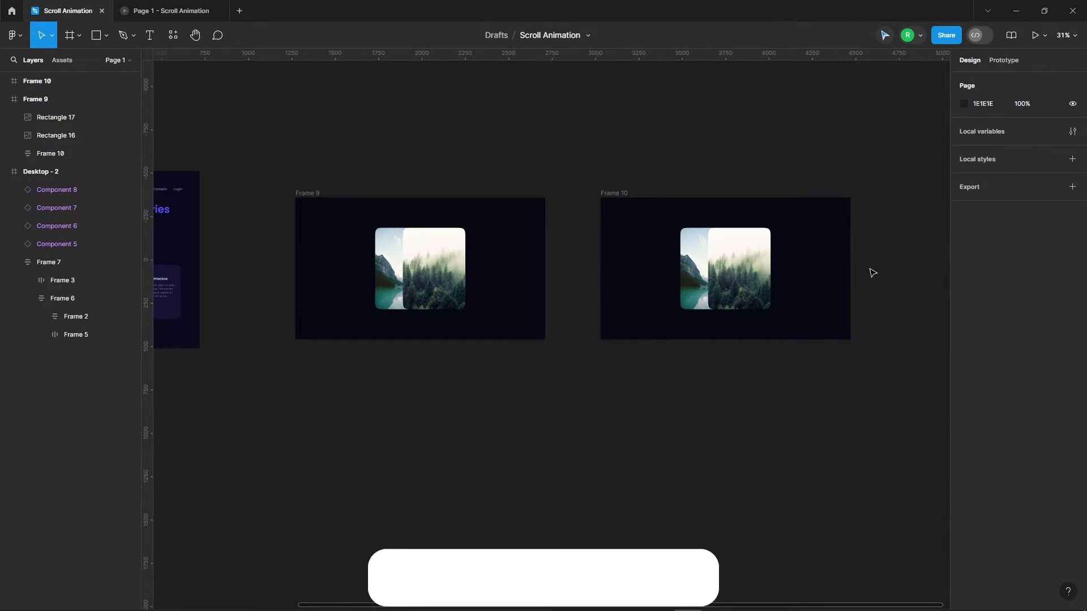
Step: Rotate the forest image in Frame 10 to -7°
{"action": "scroll", "coordinate": [871, 272], "scroll_direction": "up", "scroll_amount": 2}
{"action": "left_click", "coordinate": [708, 282]}
{"action": "scroll", "coordinate": [786, 249], "scroll_direction": "up", "scroll_amount": 3}
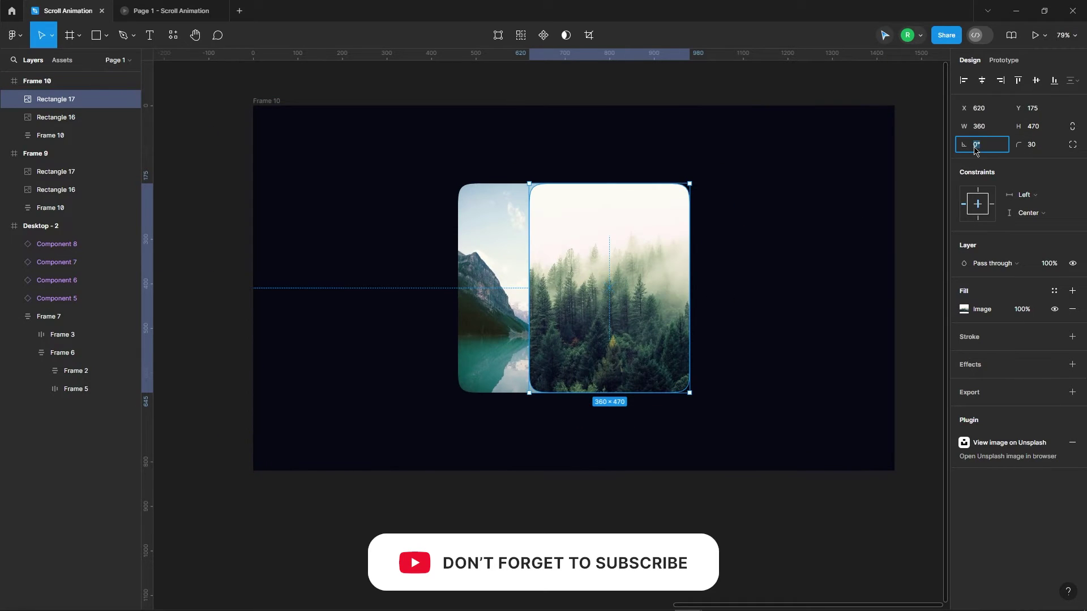
{"action": "key", "text": "Return"}
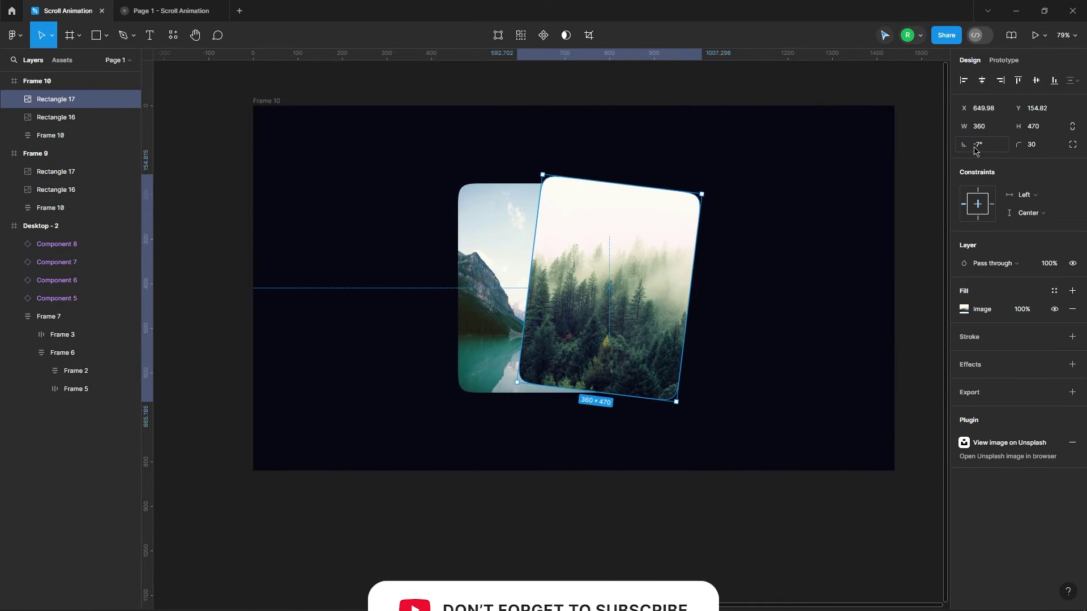
Step: Rotate the lake image in Frame 10 to 7°
{"action": "left_click", "coordinate": [486, 244]}
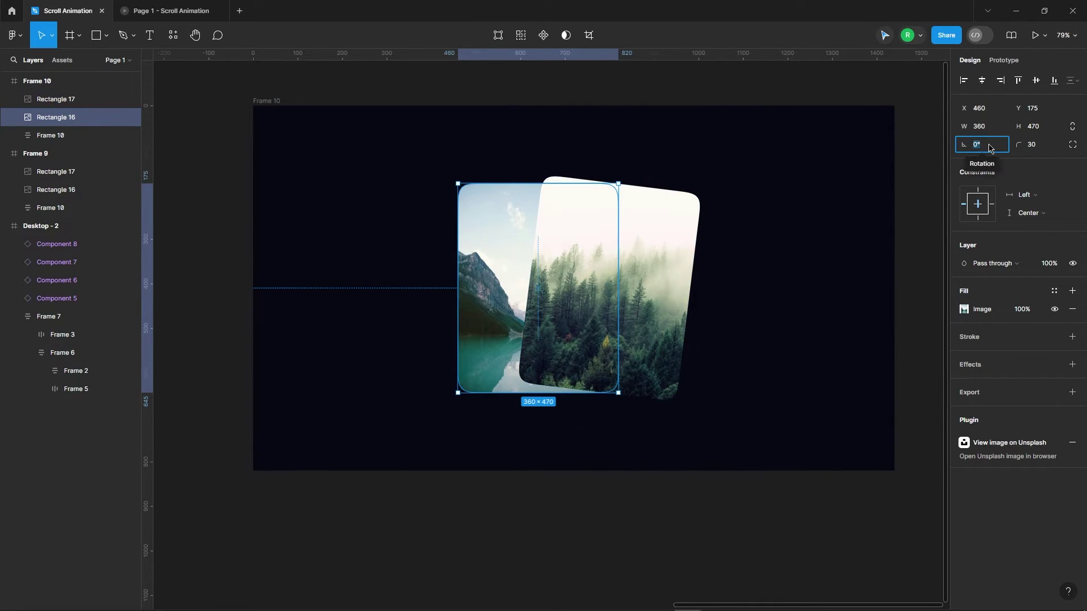
{"action": "type", "text": "7"}
{"action": "key", "text": "Return"}
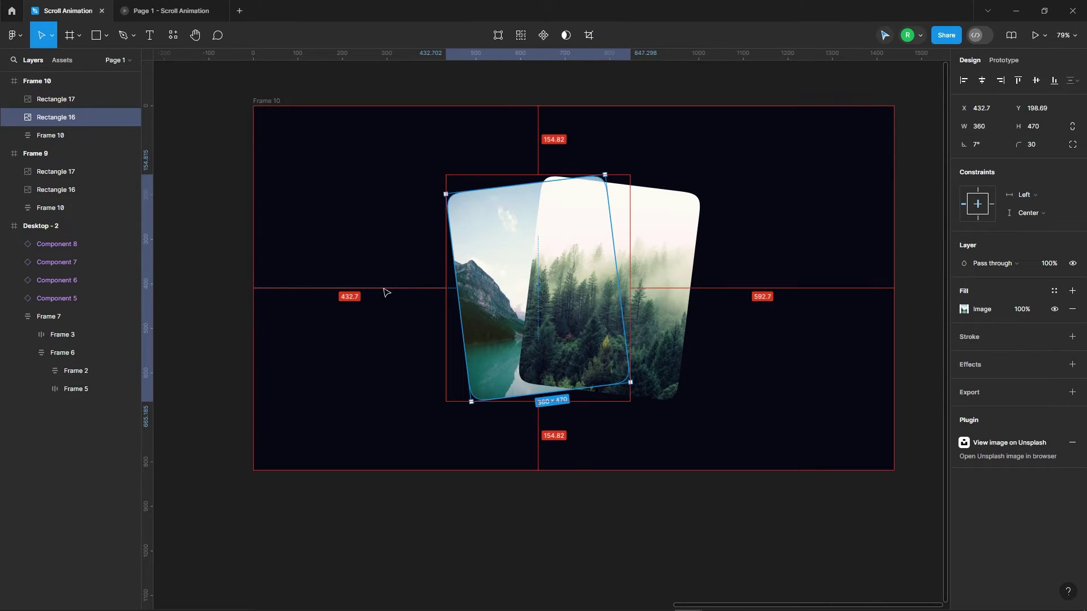
Step: Move the tilted lake image horizontally outward to X 120.7 in Frame 10, keeping its vertical position
{"action": "key", "text": "shift+Left"}
{"action": "key", "text": "shift+Left"}
{"action": "key", "text": "shift+Left"}
{"action": "key", "text": "shift+Left"}
{"action": "key", "text": "shift+Left"}
{"action": "key", "text": "shift+Left"}
{"action": "key", "text": "shift+Left"}
{"action": "key", "text": "shift+Left"}
{"action": "key", "text": "shift+Left"}
{"action": "key", "text": "shift+Left"}
{"action": "key", "text": "shift+Left"}
{"action": "key", "text": "shift+Left"}
{"action": "key", "text": "shift+Left"}
{"action": "key", "text": "shift+Left"}
{"action": "key", "text": "shift+Left"}
{"action": "key", "text": "shift+Left"}
{"action": "key", "text": "shift+Left"}
{"action": "key", "text": "shift+Left"}
{"action": "key", "text": "shift+Left"}
{"action": "key", "text": "shift+Left"}
{"action": "key", "text": "shift+Left"}
{"action": "key", "text": "shift+Left"}
{"action": "key", "text": "shift+Left"}
{"action": "key", "text": "shift+Left"}
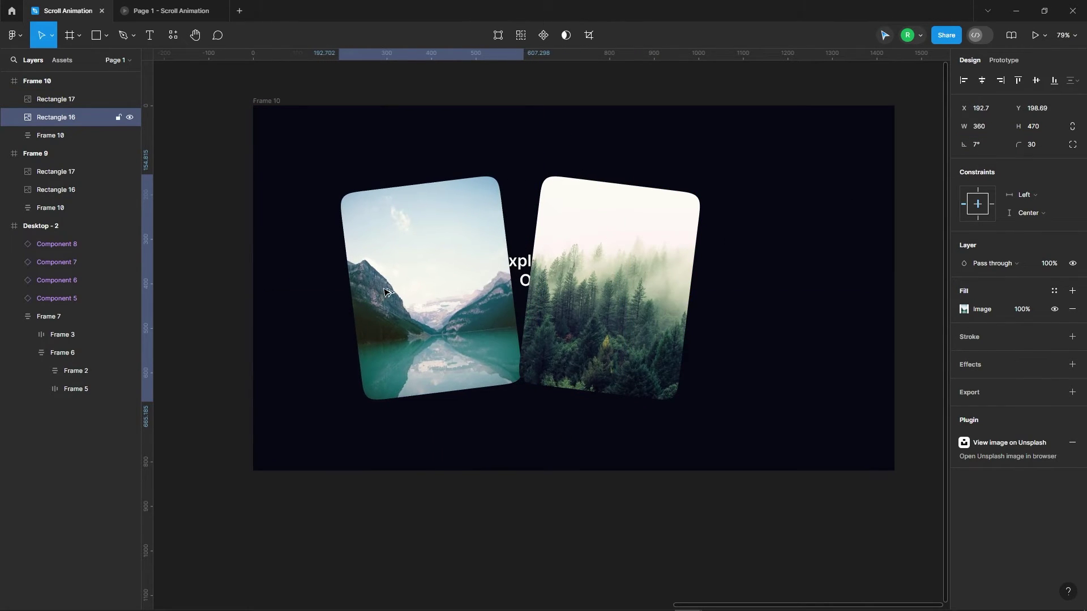
{"action": "key", "text": "shift+Left"}
{"action": "key", "text": "shift+Left"}
{"action": "key", "text": "shift+Left"}
{"action": "key", "text": "shift+Left"}
{"action": "key", "text": "shift+Left"}
{"action": "key", "text": "shift+Left"}
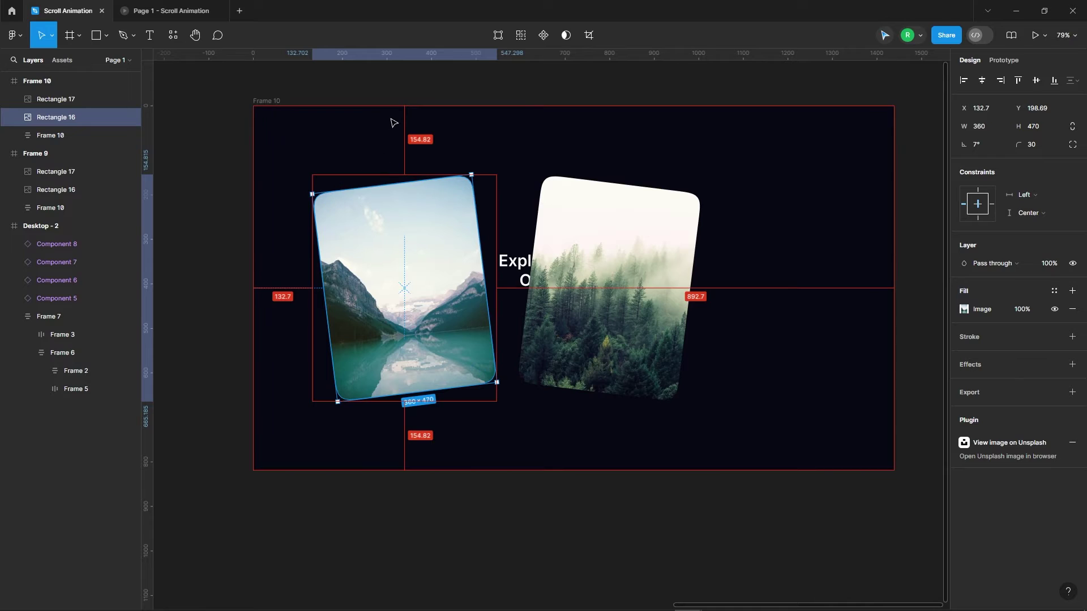
{"action": "key", "text": "shift+Left"}
{"action": "key", "text": "Left"}
{"action": "key", "text": "Left"}
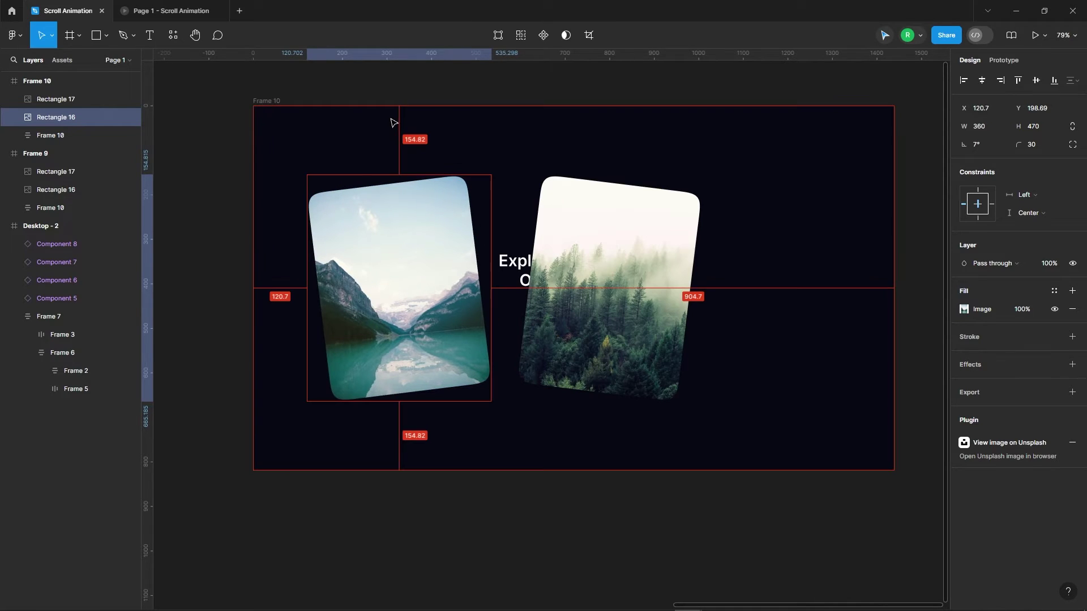
Step: Move the tilted forest image horizontally outward to X 961.98 so its edge margin mirrors the lake image's
{"action": "left_click", "coordinate": [621, 232]}
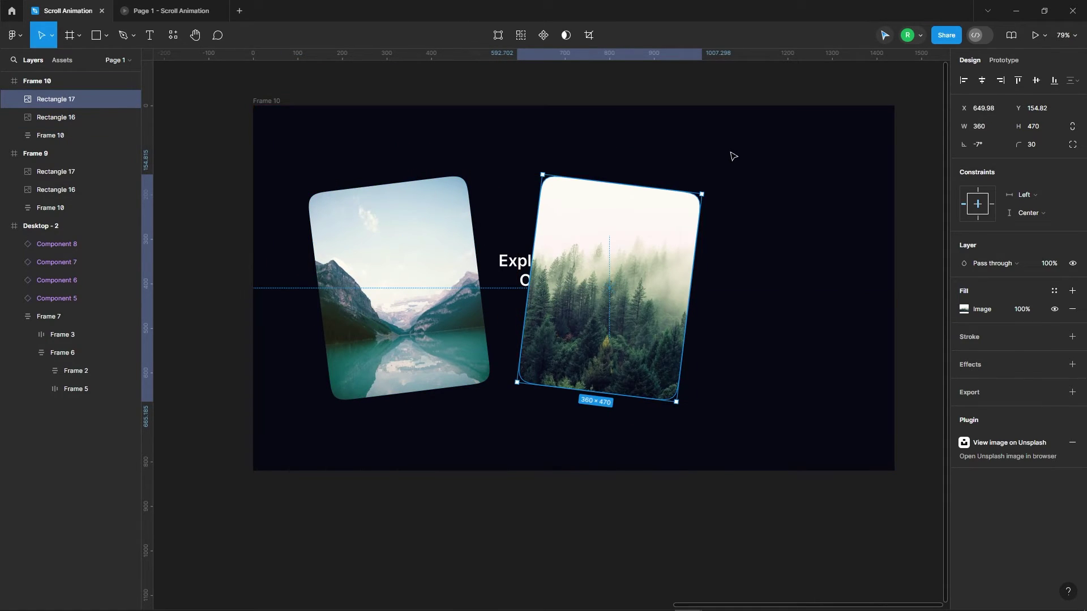
{"action": "key", "text": "shift+Right"}
{"action": "key", "text": "shift+Right"}
{"action": "key", "text": "shift+Right"}
{"action": "key", "text": "shift+Right"}
{"action": "key", "text": "shift+Right"}
{"action": "key", "text": "shift+Right"}
{"action": "key", "text": "shift+Right"}
{"action": "key", "text": "shift+Right"}
{"action": "key", "text": "shift+Right"}
{"action": "key", "text": "shift+Right"}
{"action": "key", "text": "shift+Right"}
{"action": "key", "text": "shift+Right"}
{"action": "key", "text": "shift+Right"}
{"action": "key", "text": "shift+Right"}
{"action": "key", "text": "shift+Right"}
{"action": "key", "text": "shift+Right"}
{"action": "key", "text": "shift+Right"}
{"action": "key", "text": "shift+Right"}
{"action": "key", "text": "shift+Right"}
{"action": "key", "text": "shift+Right"}
{"action": "key", "text": "shift+Right"}
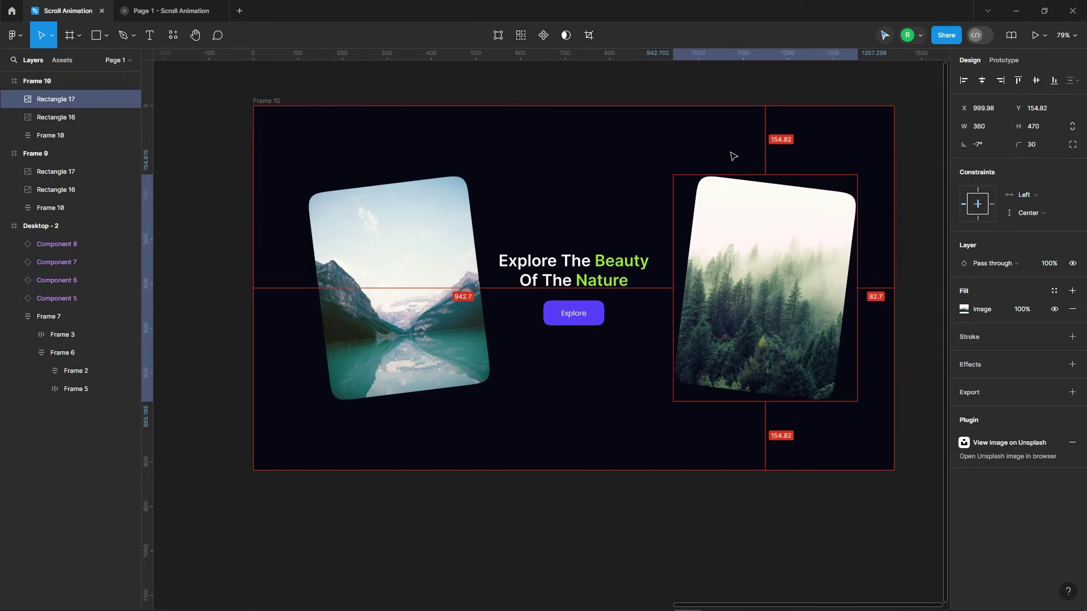
{"action": "key", "text": "shift+Left"}
{"action": "key", "text": "shift+Left"}
{"action": "key", "text": "shift+Left"}
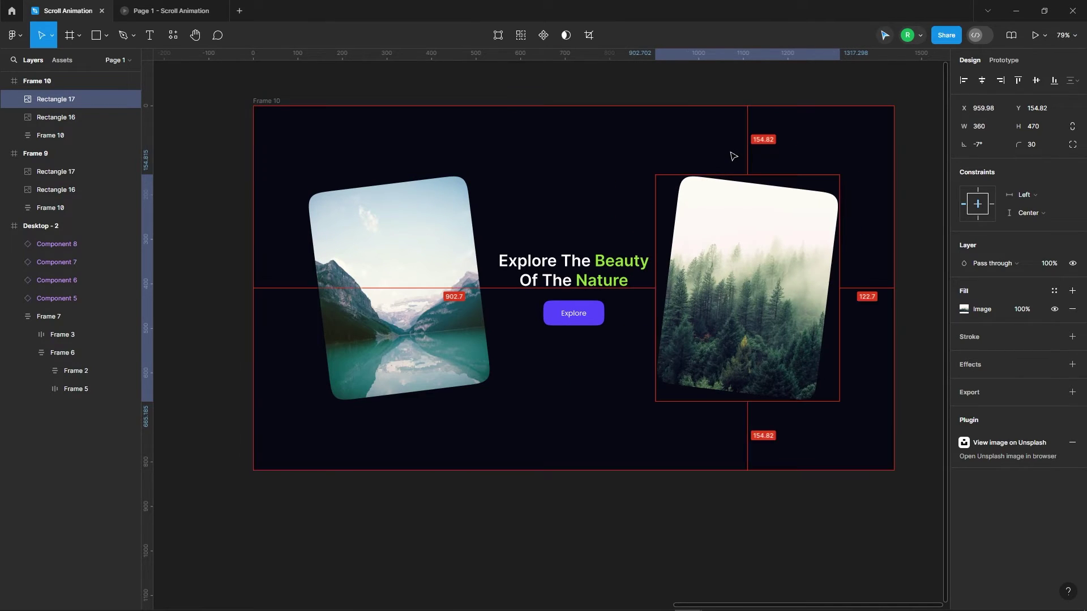
{"action": "key", "text": "Right"}
{"action": "key", "text": "Right"}
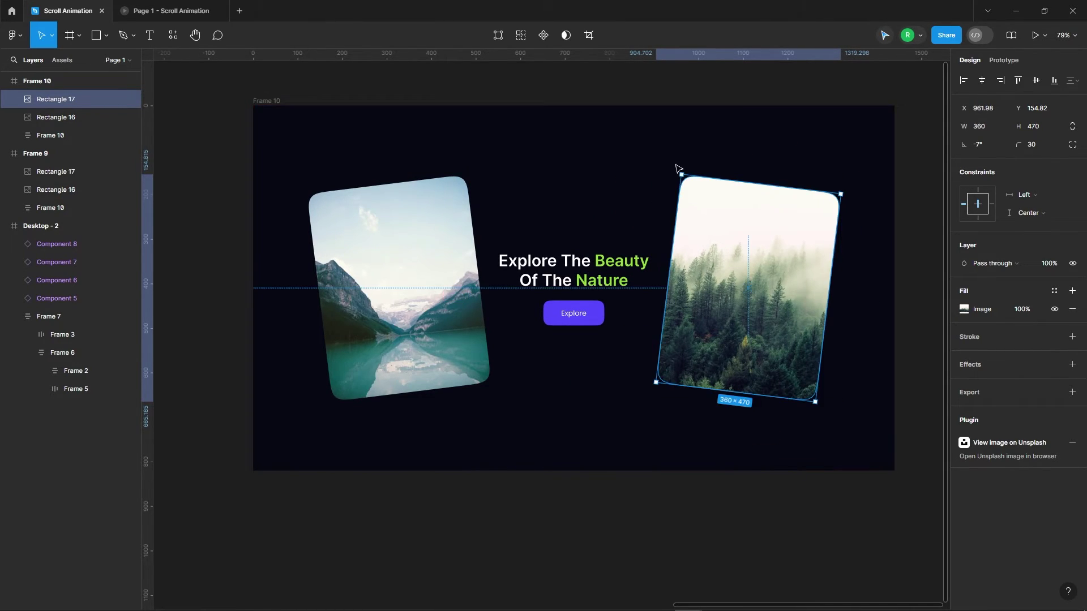
Step: Check the heading and button group's distances to the edges of Frame 10
{"action": "left_click", "coordinate": [639, 158]}
{"action": "left_click", "coordinate": [561, 285]}
{"action": "key", "text": "alt"}
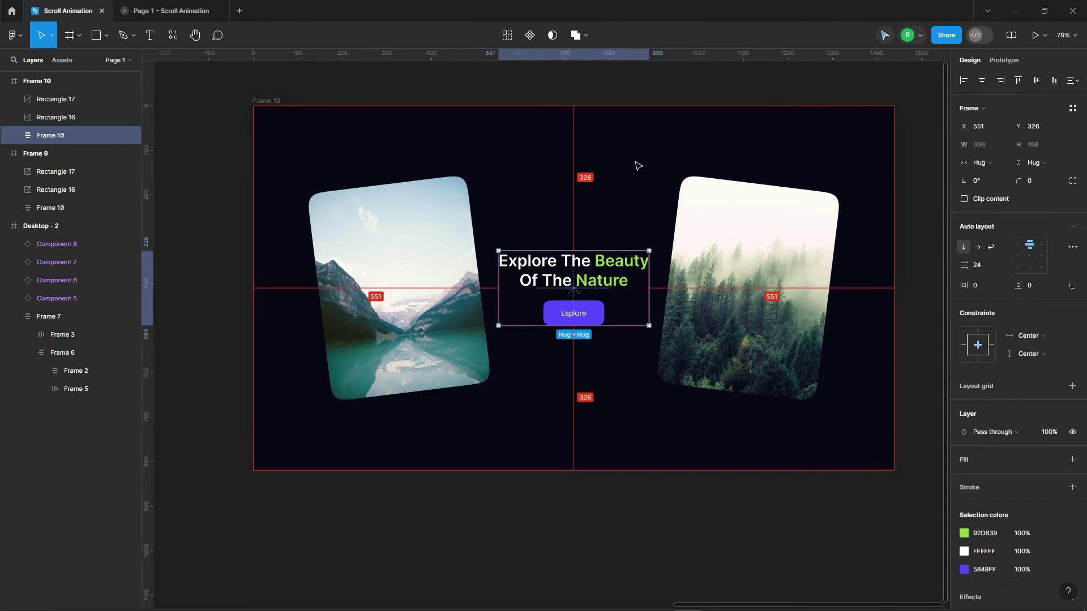
Step: Lower the hidden heading and button group in Frame 9 to Y 346 and set its opacity to 0%
{"action": "scroll", "coordinate": [638, 166], "scroll_direction": "down", "scroll_amount": 5}
{"action": "scroll", "coordinate": [310, 184], "scroll_direction": "up", "scroll_amount": 3}
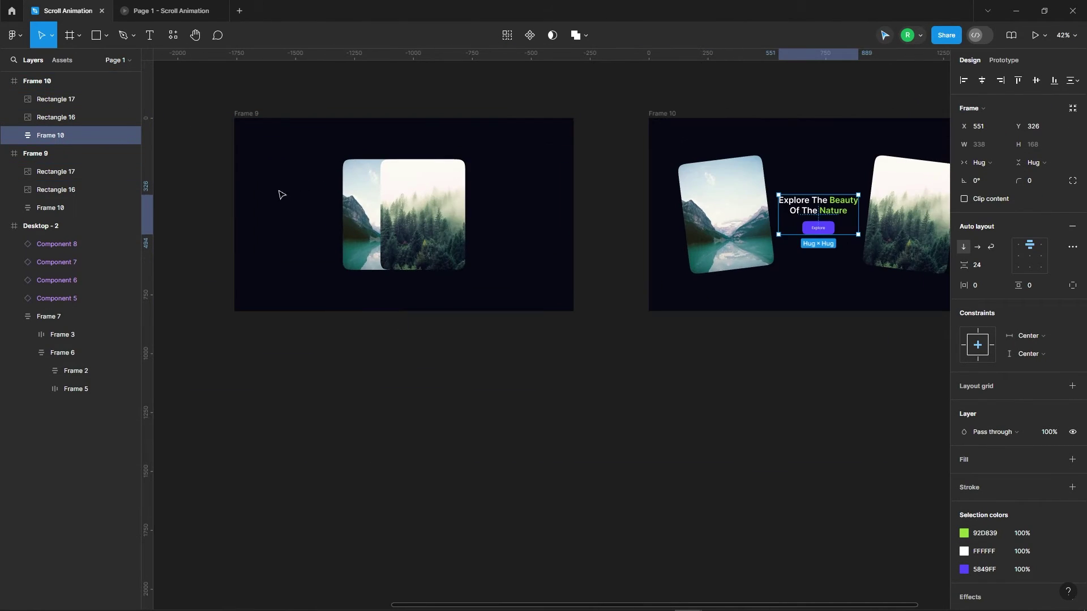
{"action": "key", "text": "Escape"}
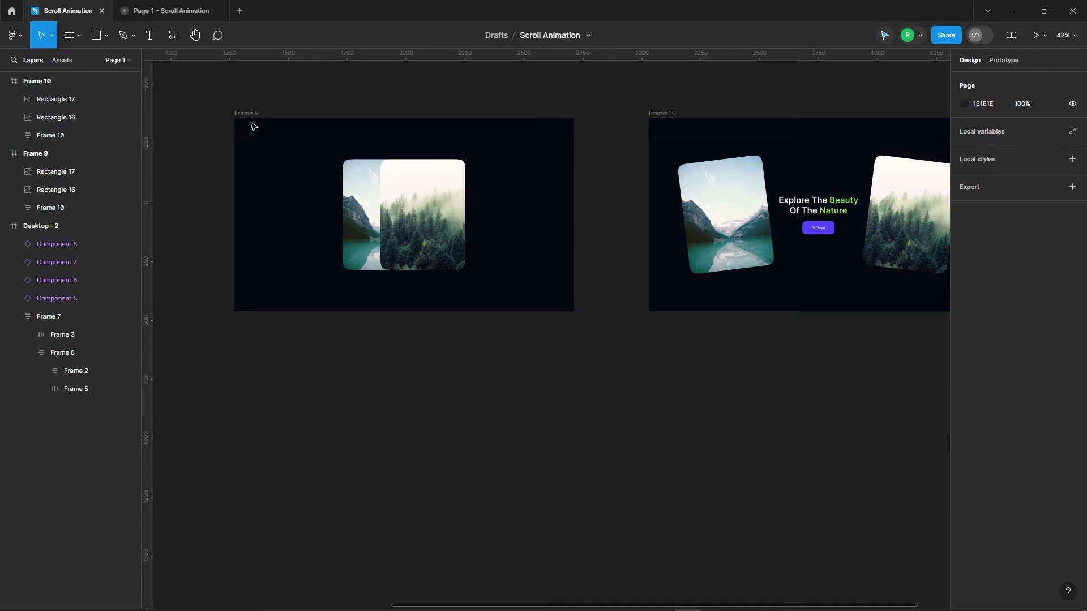
{"action": "left_click", "coordinate": [252, 116]}
{"action": "left_click", "coordinate": [407, 214]}
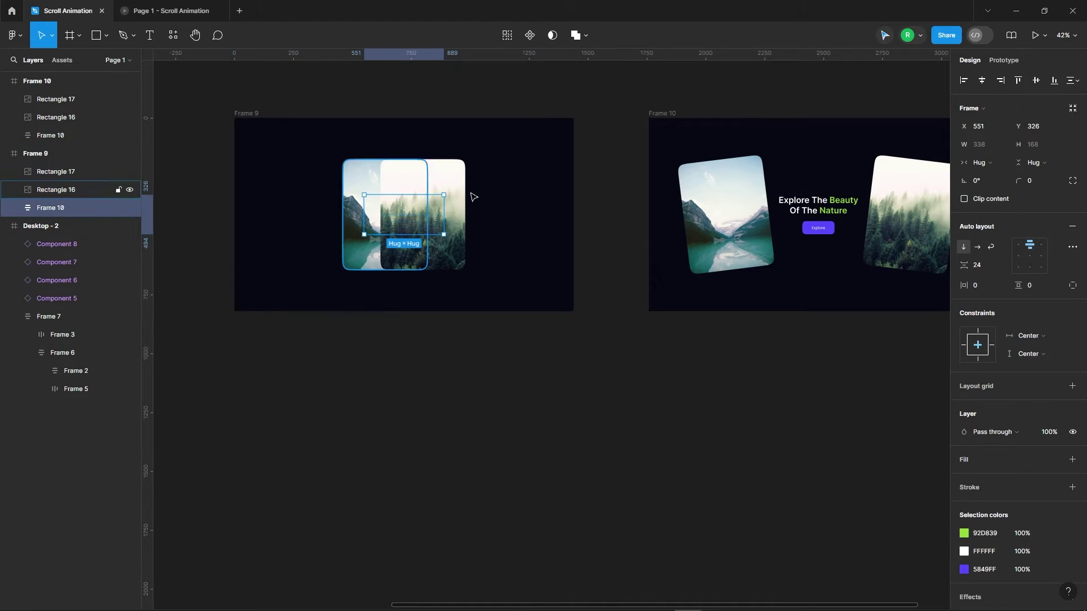
{"action": "key", "text": "alt"}
{"action": "key", "text": "shift+Down"}
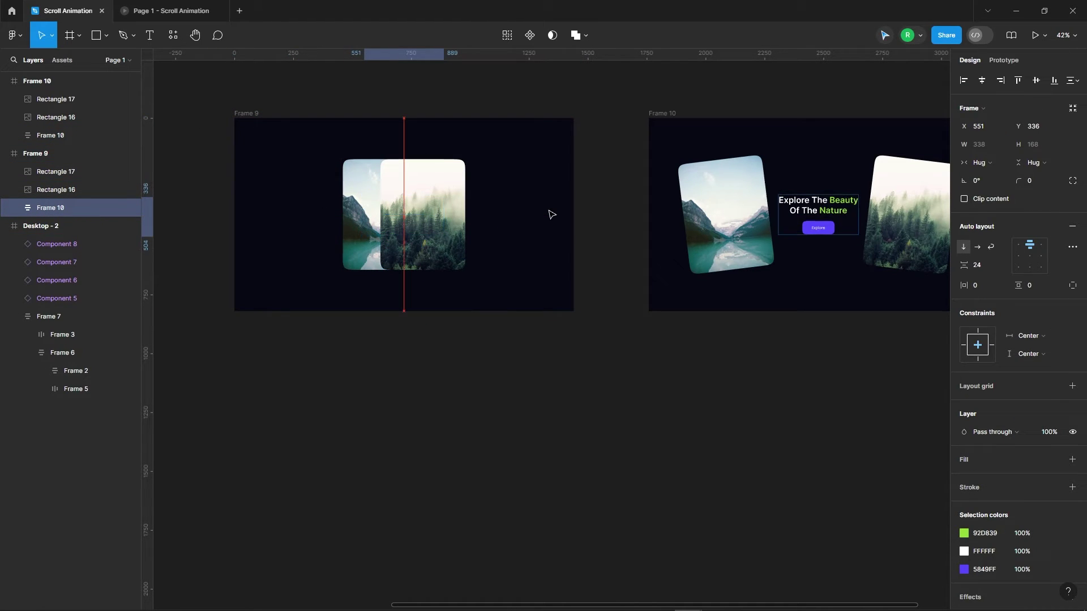
{"action": "key", "text": "alt"}
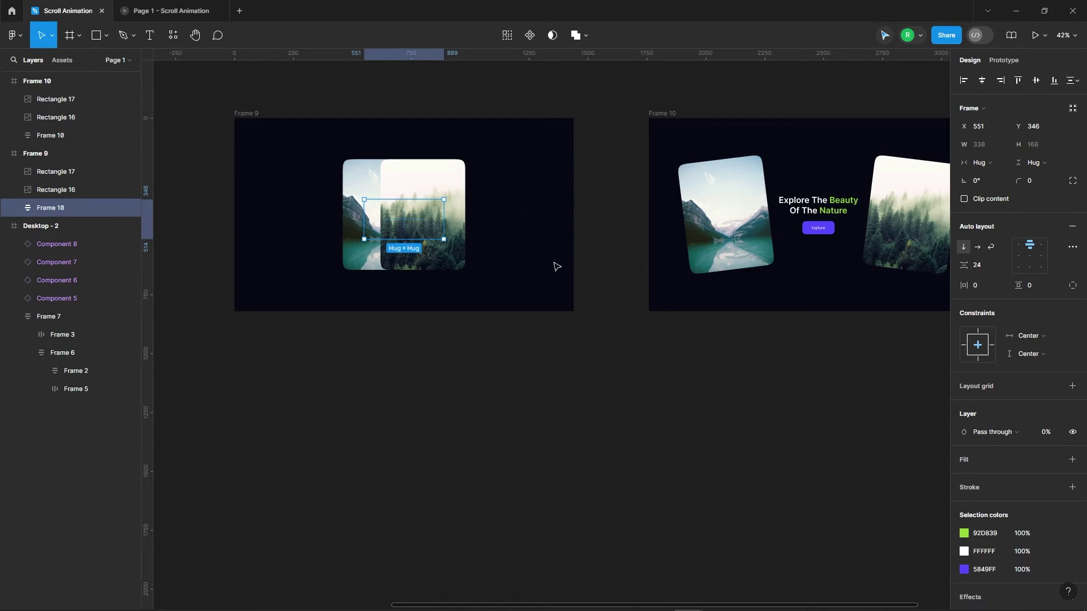
{"action": "left_click", "coordinate": [473, 298]}
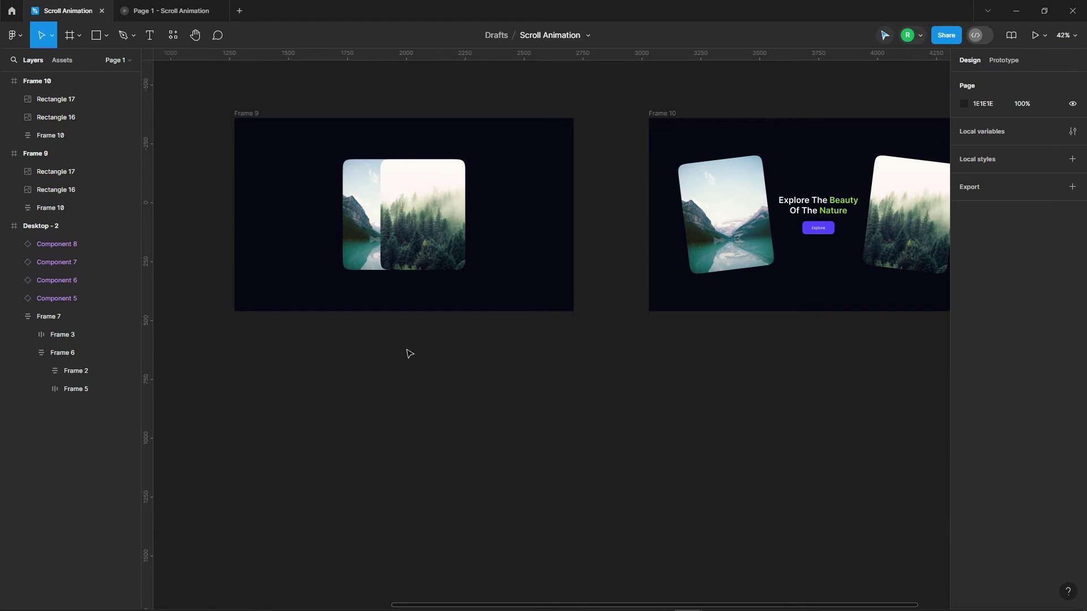
Step: Combine Frame 9 and Frame 10 into a component set
{"action": "scroll", "coordinate": [409, 353], "scroll_direction": "down", "scroll_amount": 5}
{"action": "left_click_drag", "start_coordinate": [322, 205], "coordinate": [736, 412]}
{"action": "left_click", "coordinate": [527, 37]}
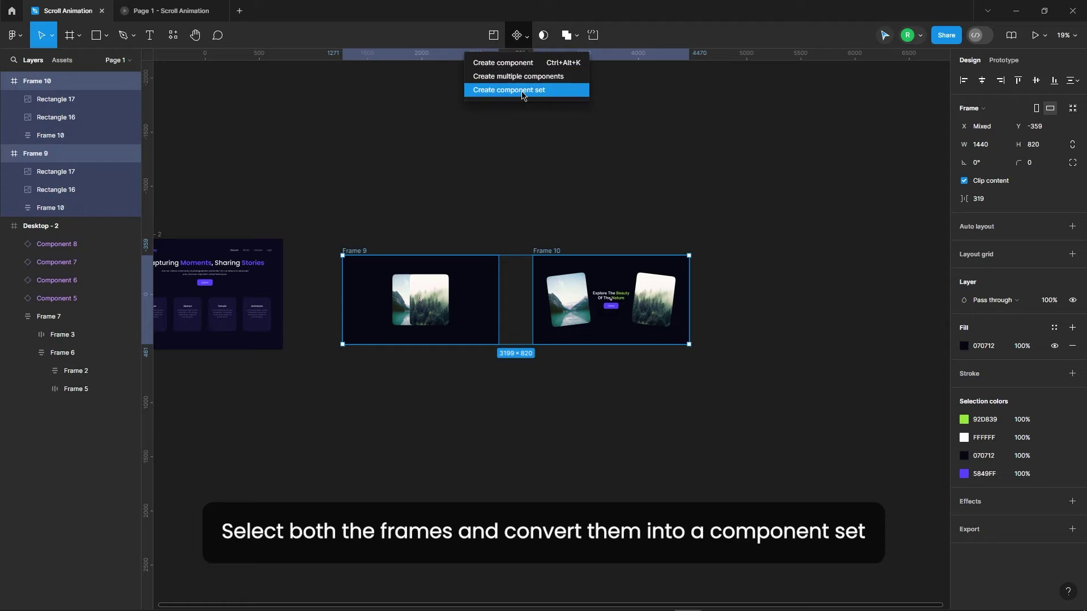
{"action": "left_click", "coordinate": [522, 95]}
{"action": "left_click", "coordinate": [626, 185]}
Step: Create a new frame from the Desktop preset, 1440×1024
{"action": "scroll", "coordinate": [529, 271], "scroll_direction": "down", "scroll_amount": 3}
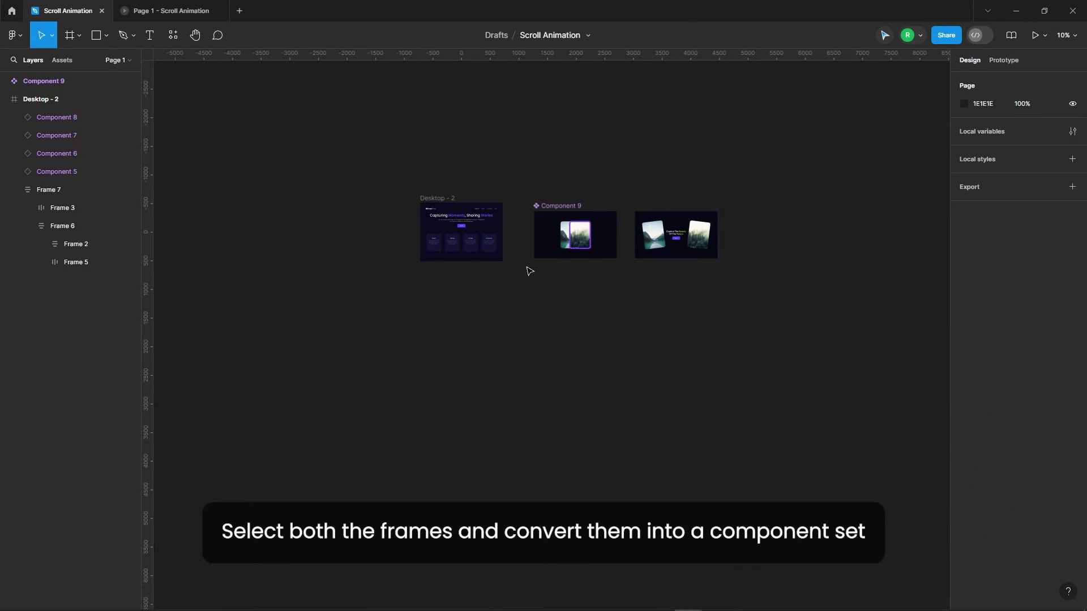
{"action": "key", "text": "f"}
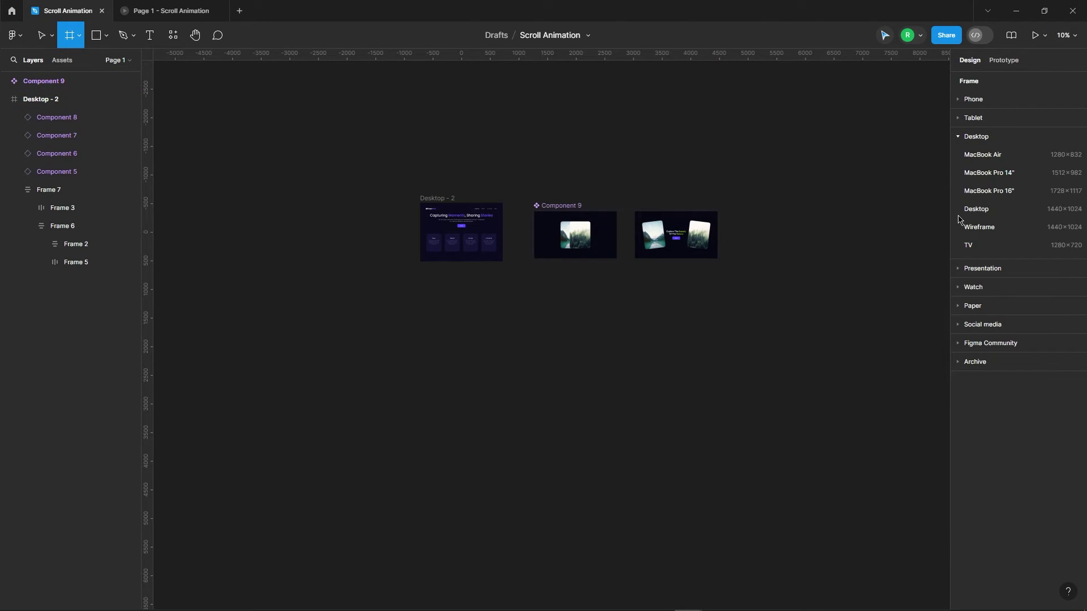
{"action": "left_click", "coordinate": [968, 211]}
{"action": "scroll", "coordinate": [549, 317], "scroll_direction": "up", "scroll_amount": 3}
{"action": "scroll", "coordinate": [528, 313], "scroll_direction": "down", "scroll_amount": 1}
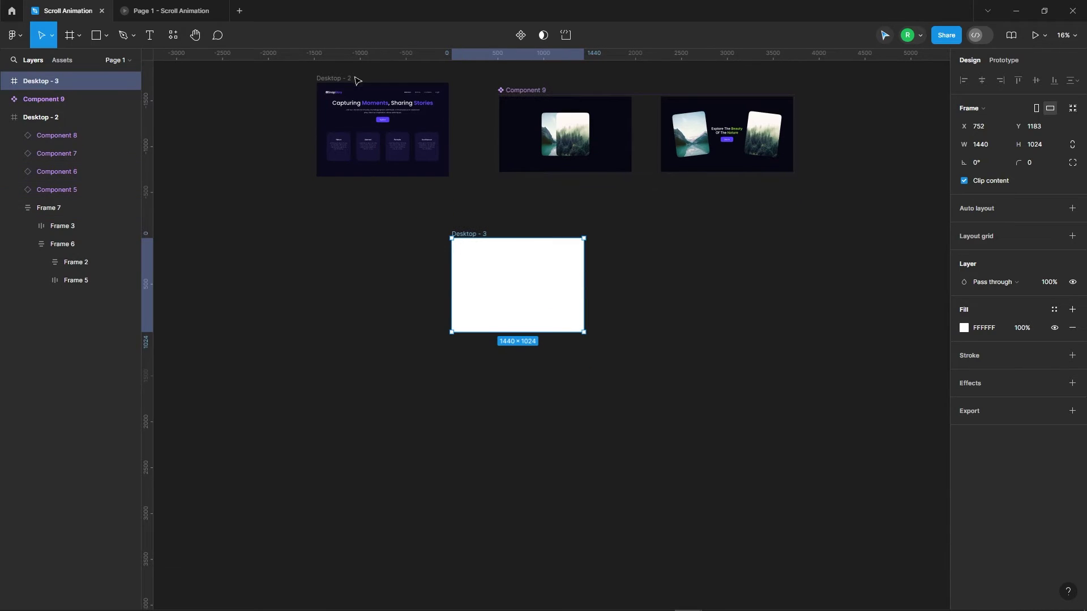
Step: Move the Desktop - 2 landing page into the new Desktop - 3 frame, centred horizontally and aligned to its top edge
{"action": "left_click", "coordinate": [357, 80]}
{"action": "left_click_drag", "start_coordinate": [357, 81], "coordinate": [594, 257]}
{"action": "scroll", "coordinate": [594, 257], "scroll_direction": "up", "scroll_amount": 3}
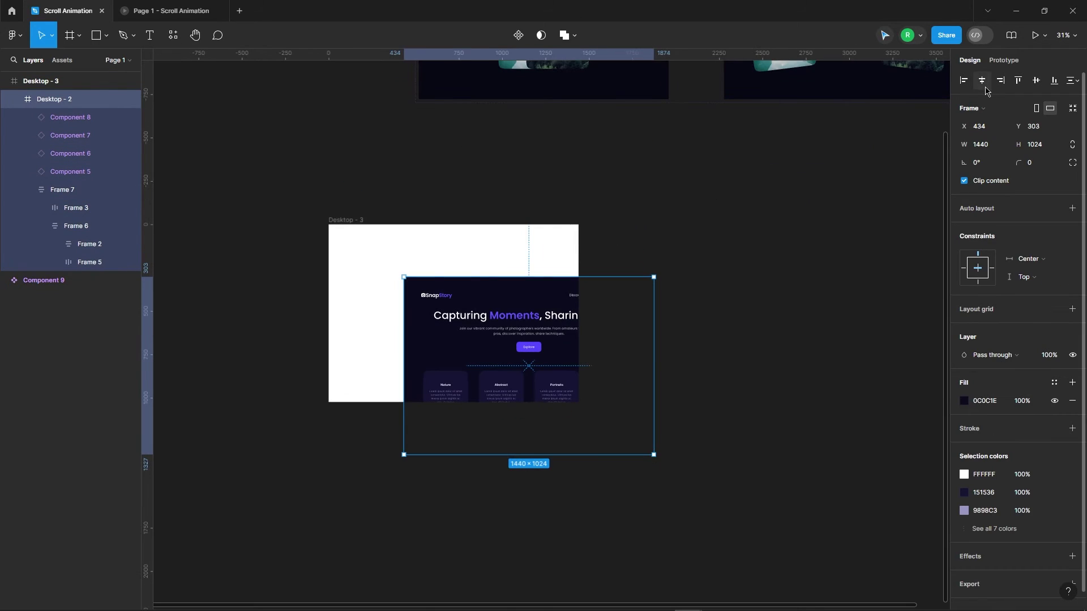
{"action": "left_click", "coordinate": [982, 81]}
{"action": "left_click", "coordinate": [1018, 81]}
Step: Move the Desktop - 3 frame up beside the Component 9 set, at about X -623, Y -279
{"action": "left_click", "coordinate": [340, 220]}
{"action": "scroll", "coordinate": [339, 220], "scroll_direction": "down", "scroll_amount": 1}
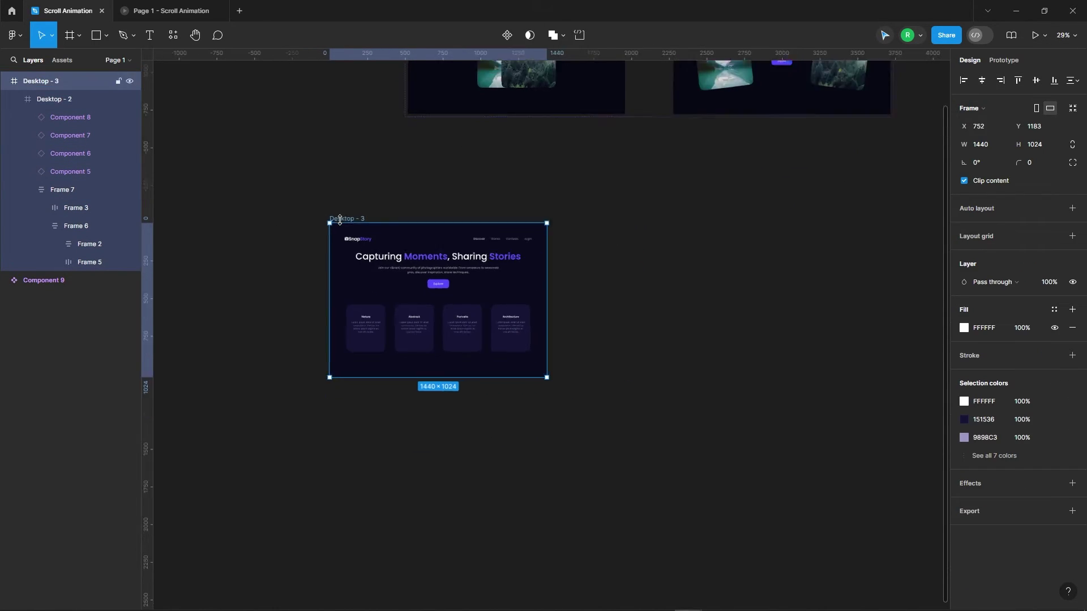
{"action": "scroll", "coordinate": [340, 219], "scroll_direction": "down", "scroll_amount": 3}
{"action": "left_click_drag", "start_coordinate": [348, 214], "coordinate": [226, 86]}
Step: Extend the Desktop - 3 frame downward to a height of about 3477
{"action": "scroll", "coordinate": [634, 339], "scroll_direction": "down", "scroll_amount": 1}
{"action": "scroll", "coordinate": [205, 117], "scroll_direction": "up", "scroll_amount": 3}
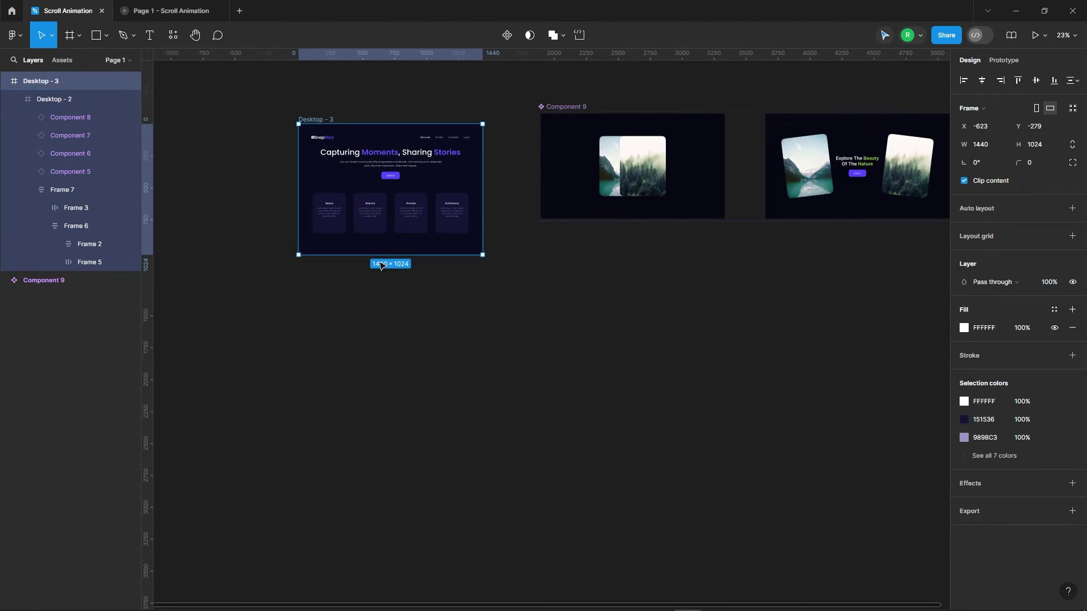
{"action": "left_click_drag", "start_coordinate": [398, 254], "coordinate": [413, 568]}
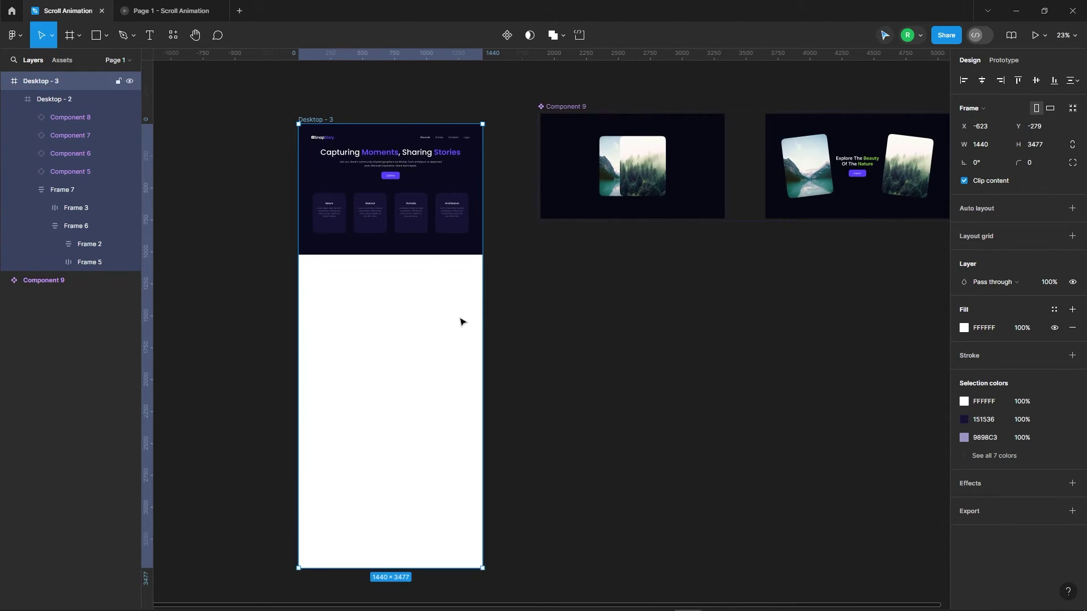
{"action": "scroll", "coordinate": [461, 320], "scroll_direction": "down", "scroll_amount": 1}
{"action": "scroll", "coordinate": [326, 397], "scroll_direction": "down", "scroll_amount": 3}
{"action": "left_click", "coordinate": [562, 289]}
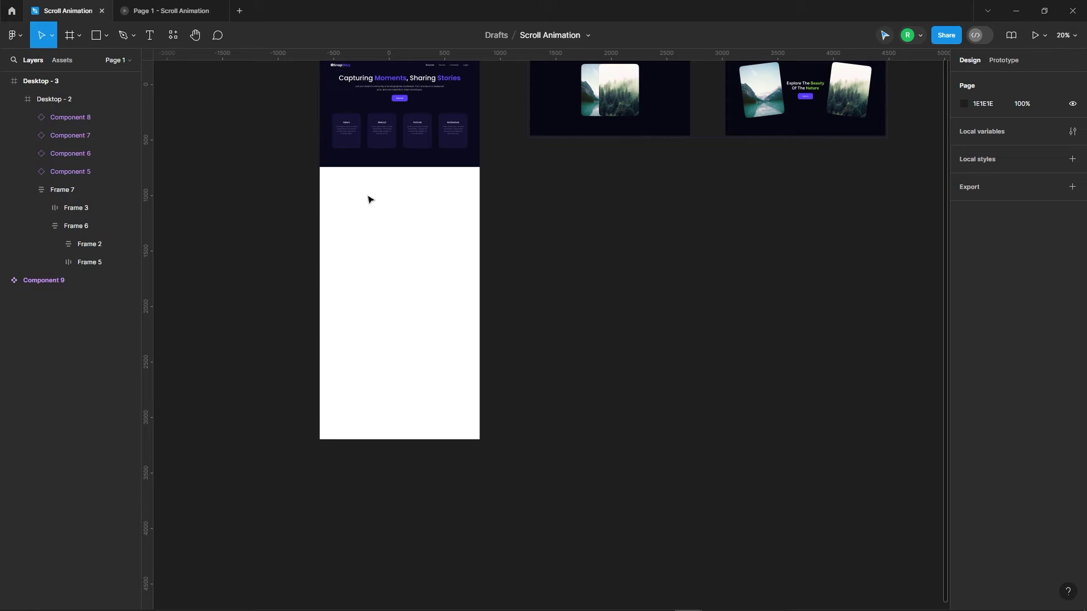
Step: Insert an instance of Component 9 into Desktop - 3 near the landing section's lower edge and centre it horizontally
{"action": "left_click", "coordinate": [62, 59]}
{"action": "left_click_drag", "start_coordinate": [38, 171], "coordinate": [384, 196]}
{"action": "scroll", "coordinate": [388, 198], "scroll_direction": "up", "scroll_amount": 2}
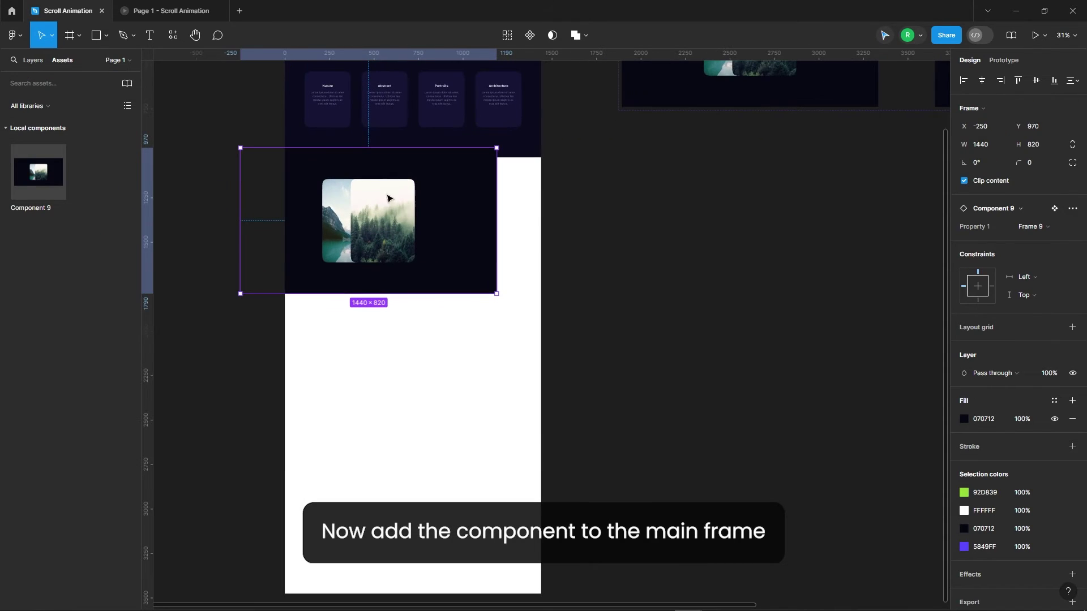
{"action": "left_click", "coordinate": [983, 80]}
{"action": "scroll", "coordinate": [478, 177], "scroll_direction": "up", "scroll_amount": 1}
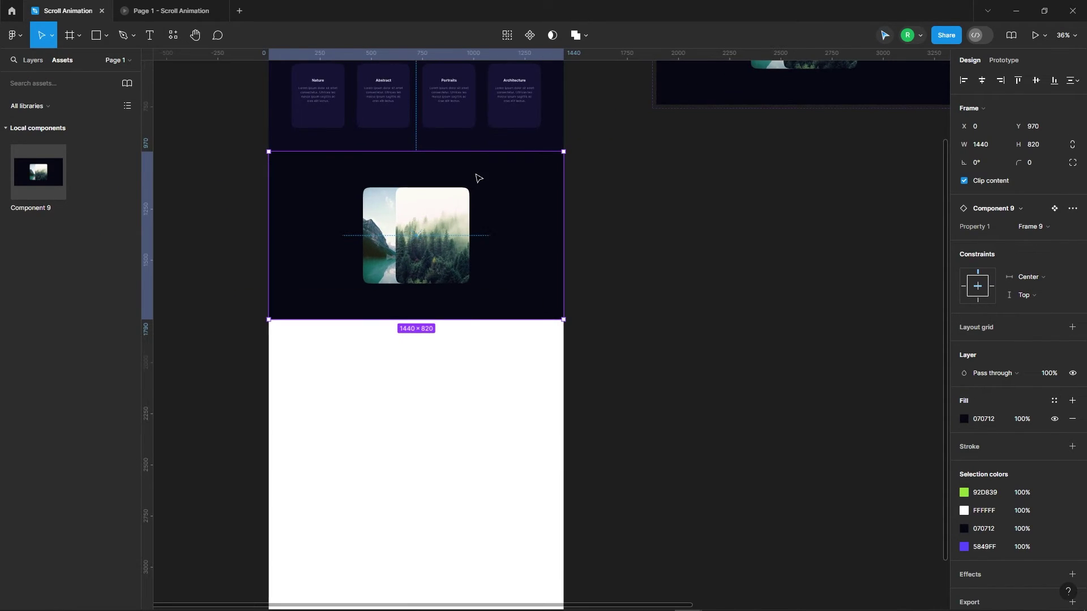
Step: Stack two duplicates of the Component 9 instance directly beneath the first, with the last one at Y 2664
{"action": "left_click_drag", "start_coordinate": [479, 177], "coordinate": [451, 402]}
{"action": "scroll", "coordinate": [409, 152], "scroll_direction": "down", "scroll_amount": 2}
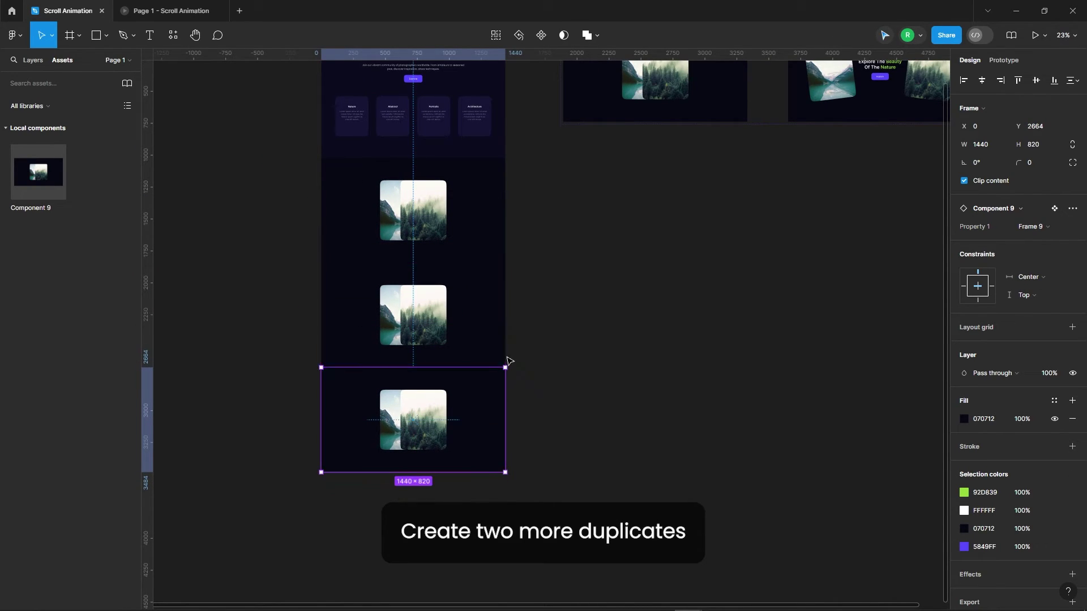
{"action": "scroll", "coordinate": [509, 360], "scroll_direction": "up", "scroll_amount": 10}
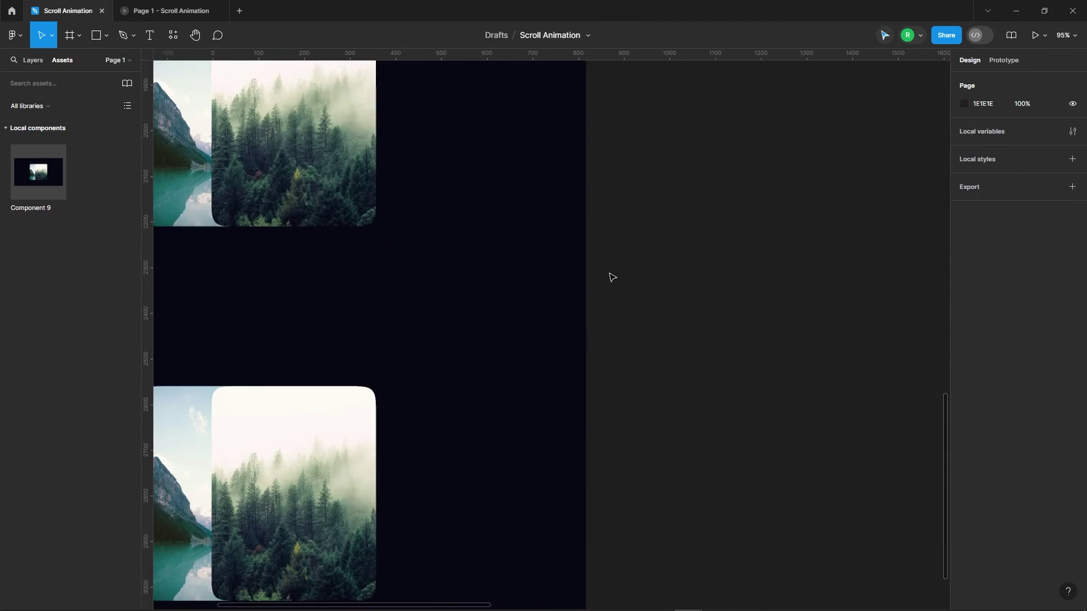
Step: Extend the Desktop - 3 frame's lower edge to the last instance's edge, giving a height of 3484
{"action": "scroll", "coordinate": [612, 277], "scroll_direction": "down", "scroll_amount": 10}
{"action": "left_click", "coordinate": [462, 122]}
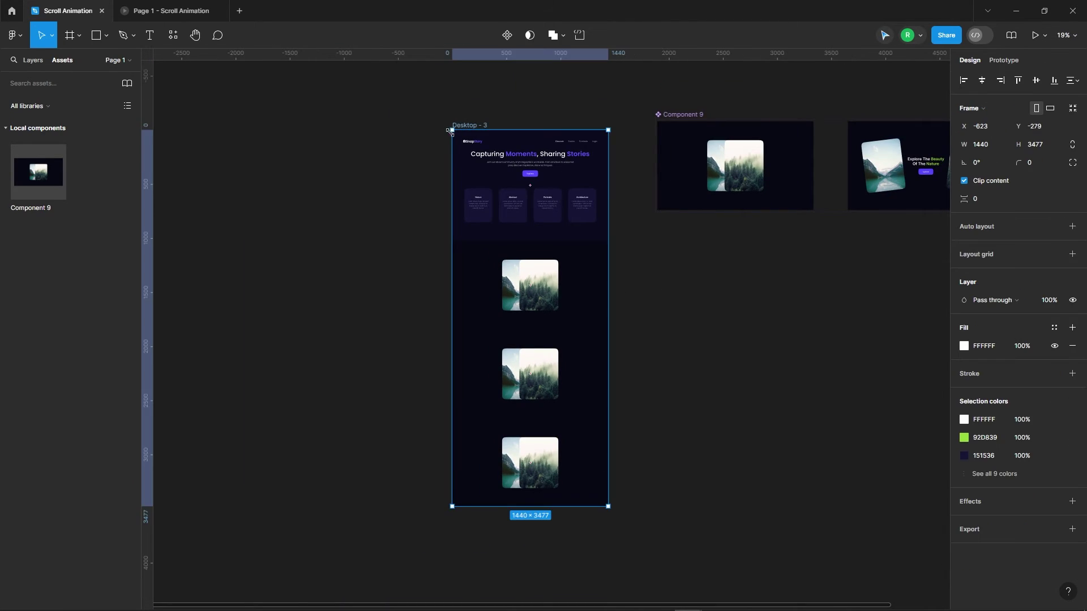
{"action": "scroll", "coordinate": [607, 506], "scroll_direction": "up", "scroll_amount": 12}
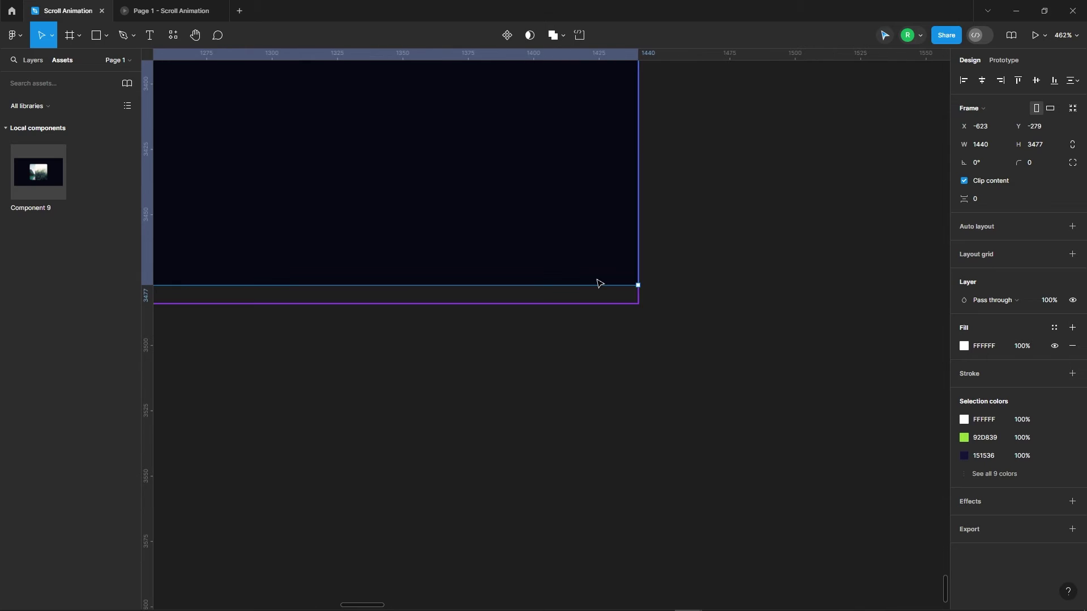
{"action": "left_click_drag", "start_coordinate": [601, 288], "coordinate": [627, 303]}
{"action": "scroll", "coordinate": [622, 317], "scroll_direction": "up", "scroll_amount": 3}
{"action": "key", "text": "ctrl+z"}
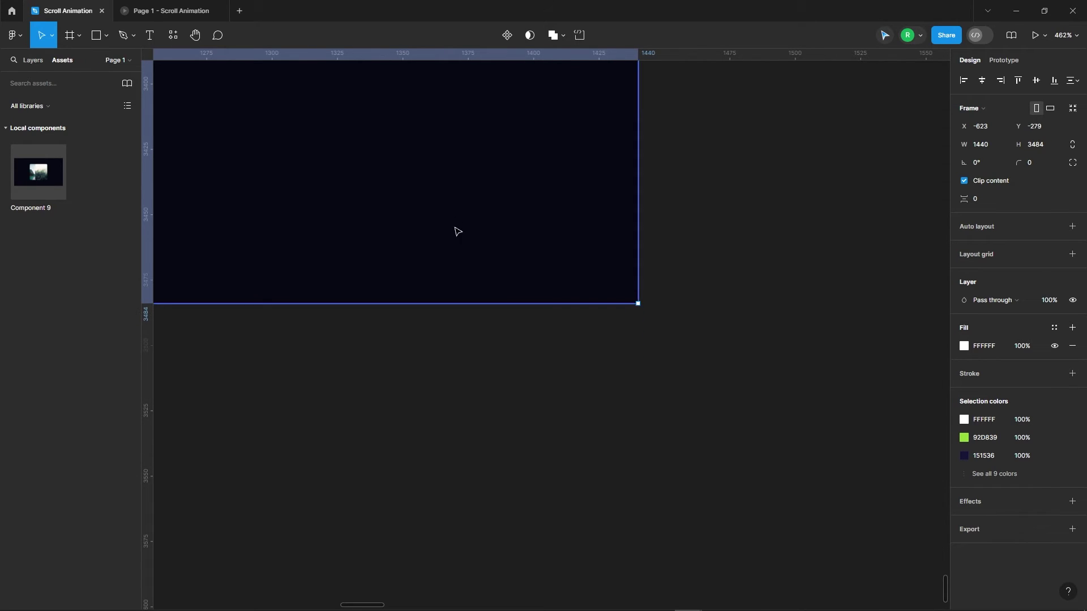
Step: Hide both nature images, Rectangle 17 and Rectangle 16, in the middle Component 9 instance of Desktop - 3
{"action": "scroll", "coordinate": [609, 354], "scroll_direction": "down", "scroll_amount": 12}
{"action": "left_click", "coordinate": [691, 340]}
{"action": "scroll", "coordinate": [708, 328], "scroll_direction": "up", "scroll_amount": 5}
{"action": "scroll", "coordinate": [707, 328], "scroll_direction": "down", "scroll_amount": 3}
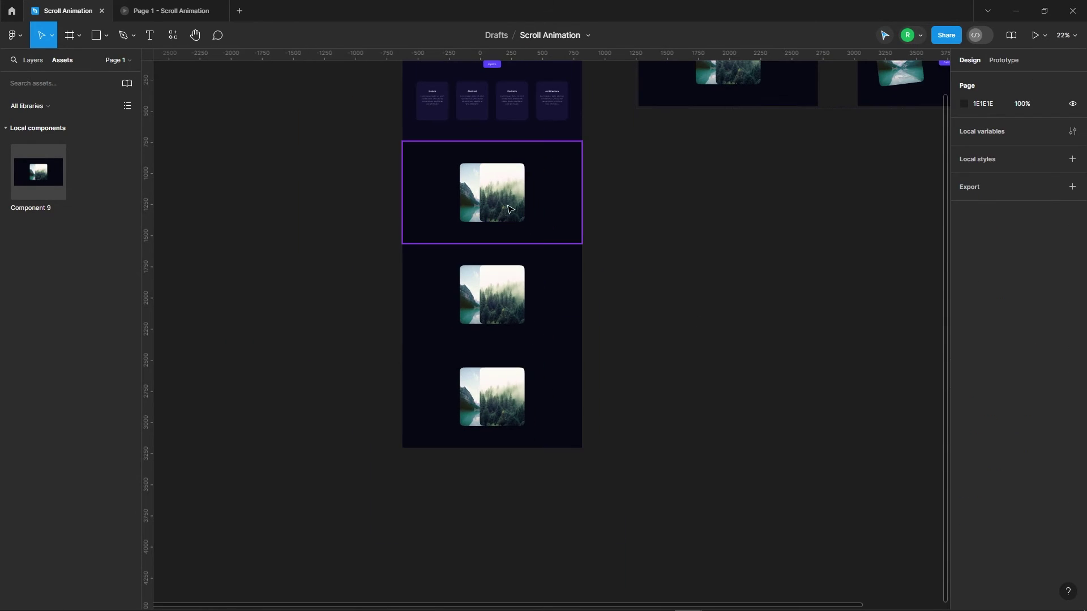
{"action": "left_click", "coordinate": [460, 187]}
{"action": "left_click", "coordinate": [494, 320]}
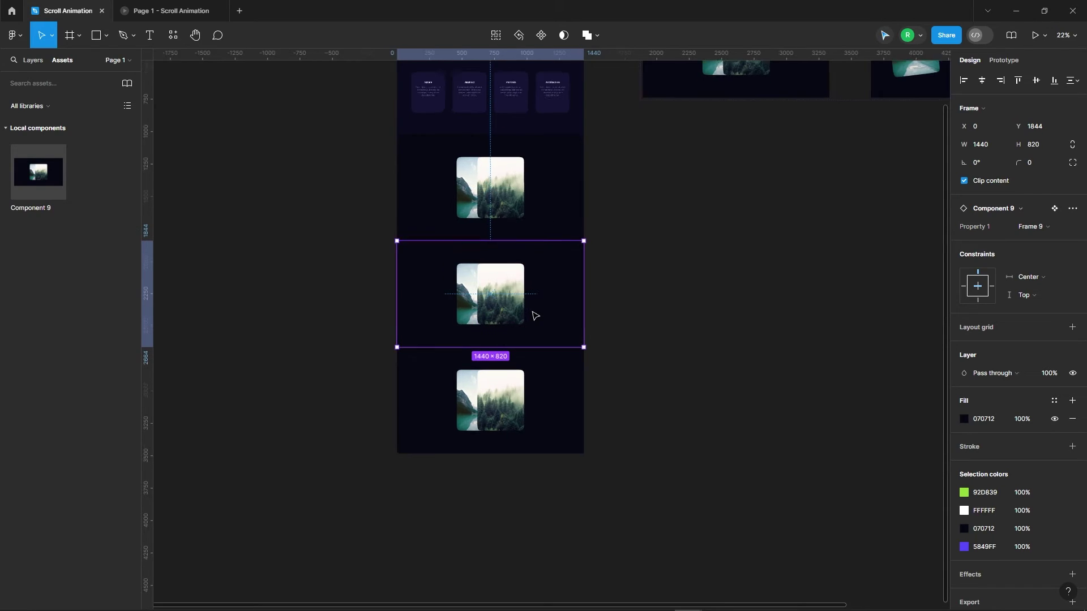
{"action": "scroll", "coordinate": [533, 312], "scroll_direction": "up", "scroll_amount": 3}
{"action": "left_click", "coordinate": [445, 283]}
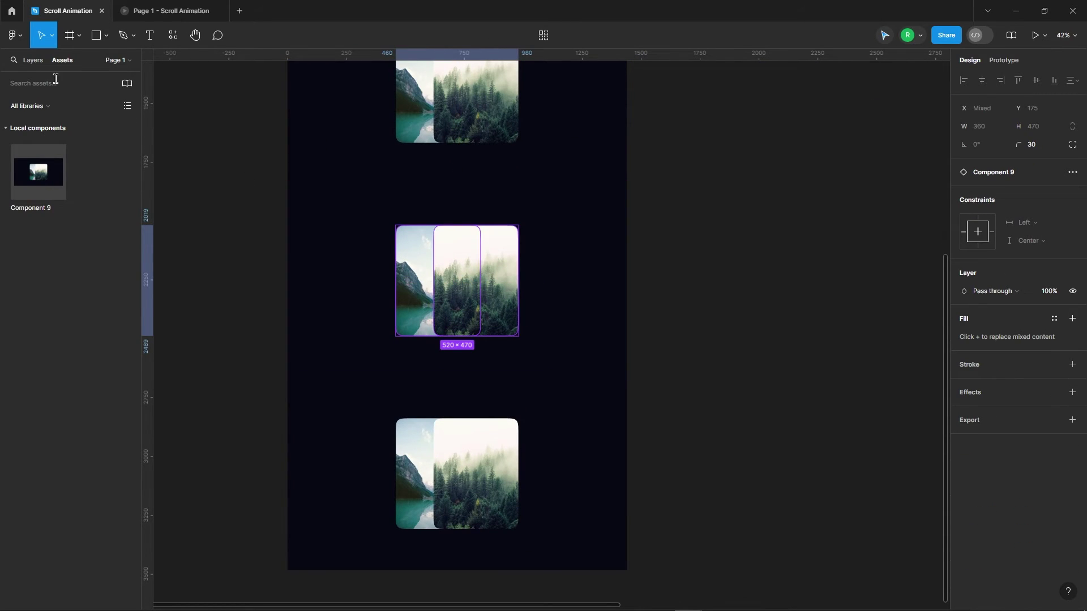
{"action": "left_click", "coordinate": [33, 61]}
{"action": "left_click", "coordinate": [129, 135]}
{"action": "left_click", "coordinate": [130, 153]}
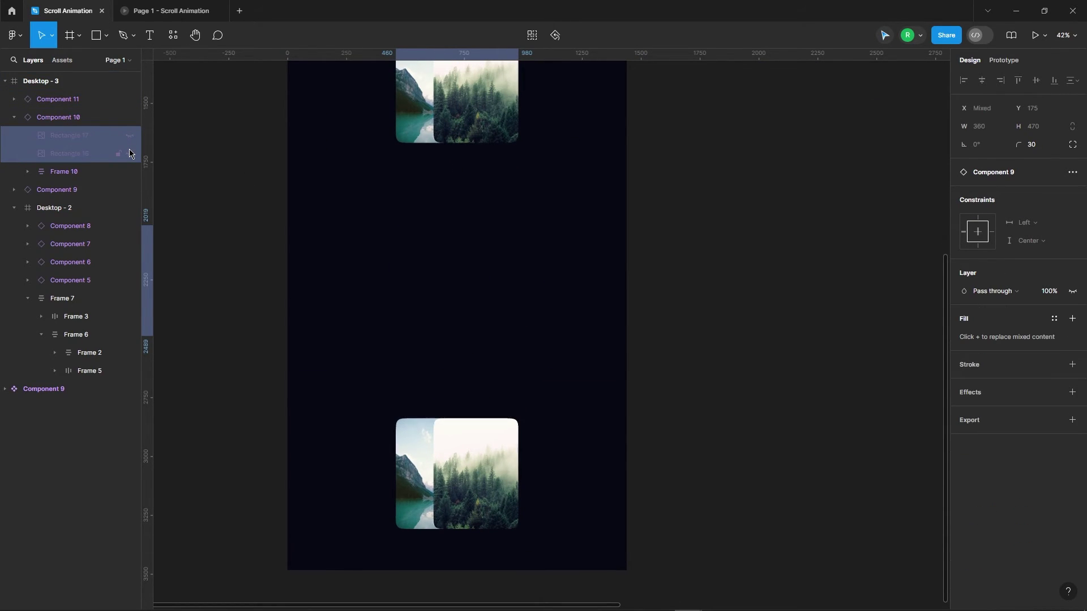
Step: Set the layer opacity of the middle instance's heading-and-button frame, Frame 10, to 100%
{"action": "left_click", "coordinate": [83, 179]}
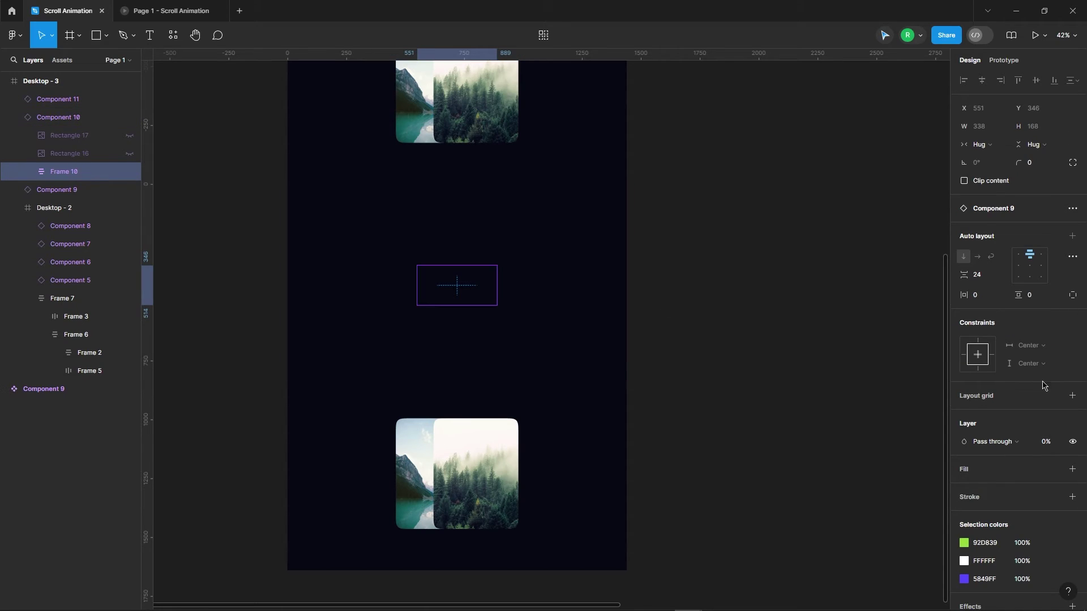
{"action": "left_click", "coordinate": [1048, 447]}
{"action": "type", "text": "100"}
{"action": "key", "text": "Return"}
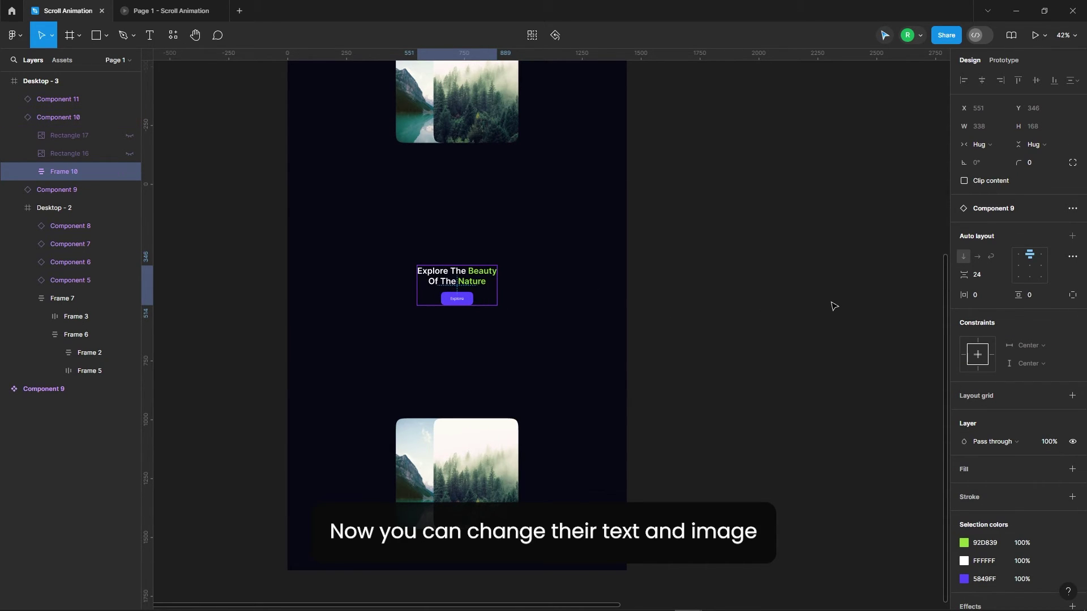
Step: Reword the middle instance's heading, replacing "Beauty" with "Depth" and "Nature" with "Portrait"
{"action": "scroll", "coordinate": [475, 275], "scroll_direction": "up", "scroll_amount": 5}
{"action": "double_click", "coordinate": [474, 276]}
{"action": "scroll", "coordinate": [431, 270], "scroll_direction": "up", "scroll_amount": 3}
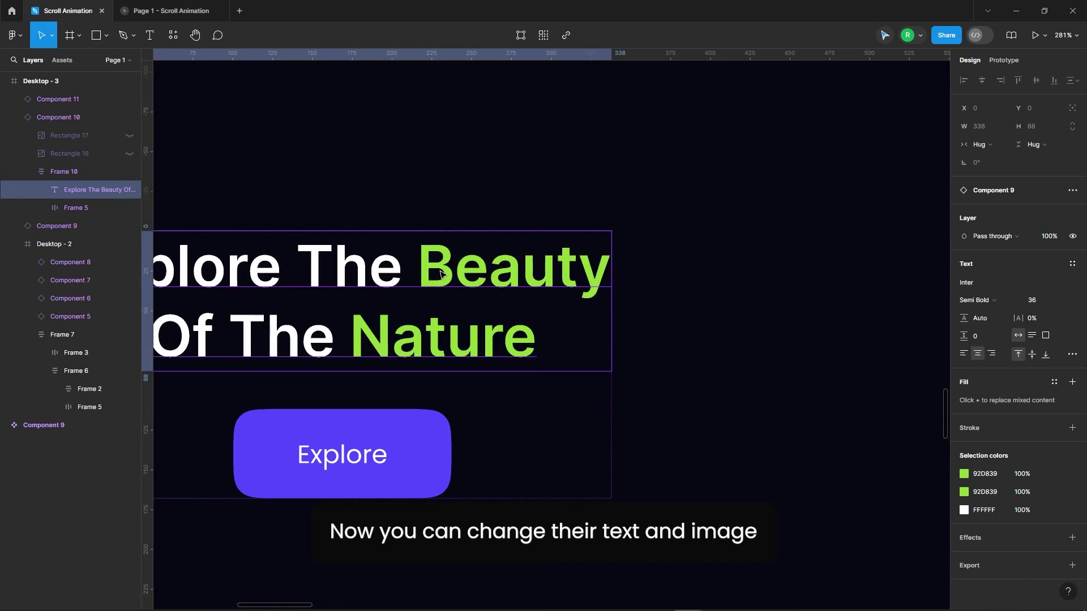
{"action": "key", "text": "Return"}
{"action": "left_click", "coordinate": [431, 270]}
{"action": "left_click_drag", "start_coordinate": [431, 270], "coordinate": [610, 274]}
{"action": "type", "text": "Depth"}
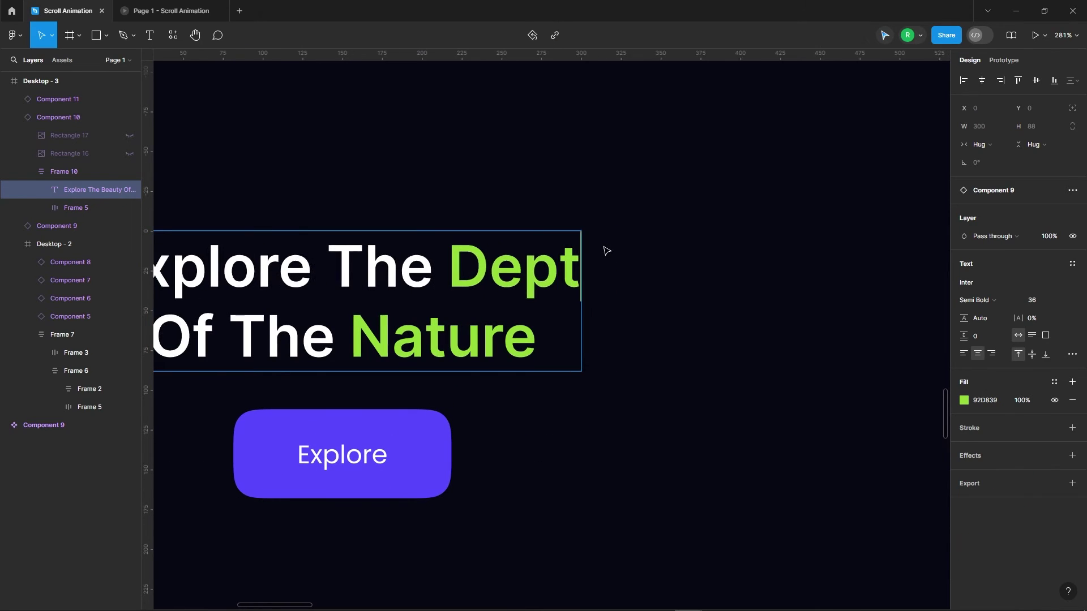
{"action": "double_click", "coordinate": [380, 332]}
{"action": "type", "text": "Por"}
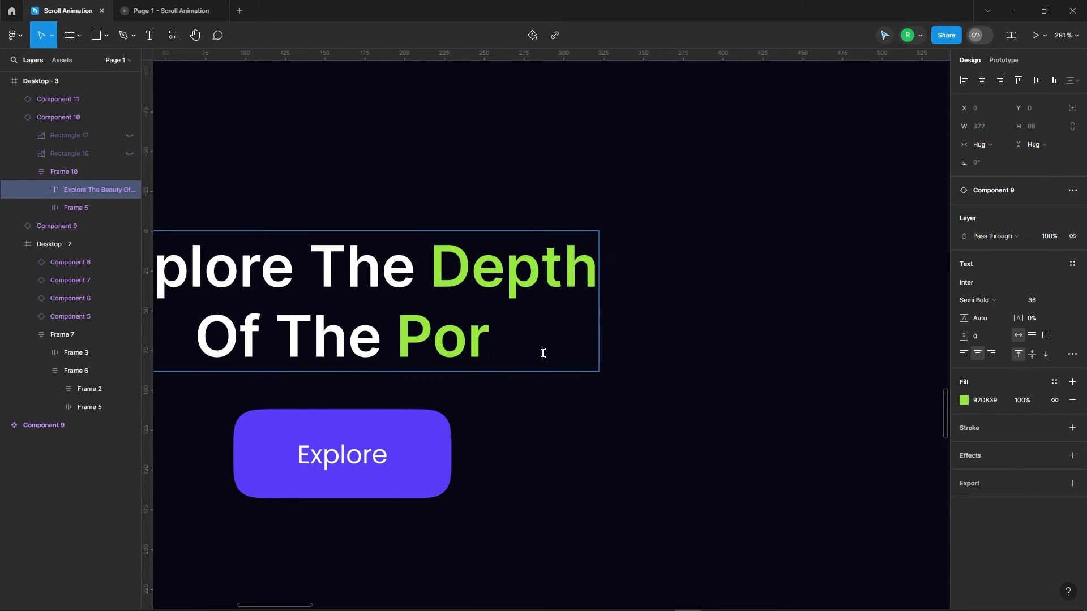
{"action": "type", "text": "trait"}
{"action": "scroll", "coordinate": [594, 245], "scroll_direction": "down", "scroll_amount": 3}
Step: Change the fill of the word "Depth" in the heading to yellow, D5D839
{"action": "double_click", "coordinate": [595, 260]}
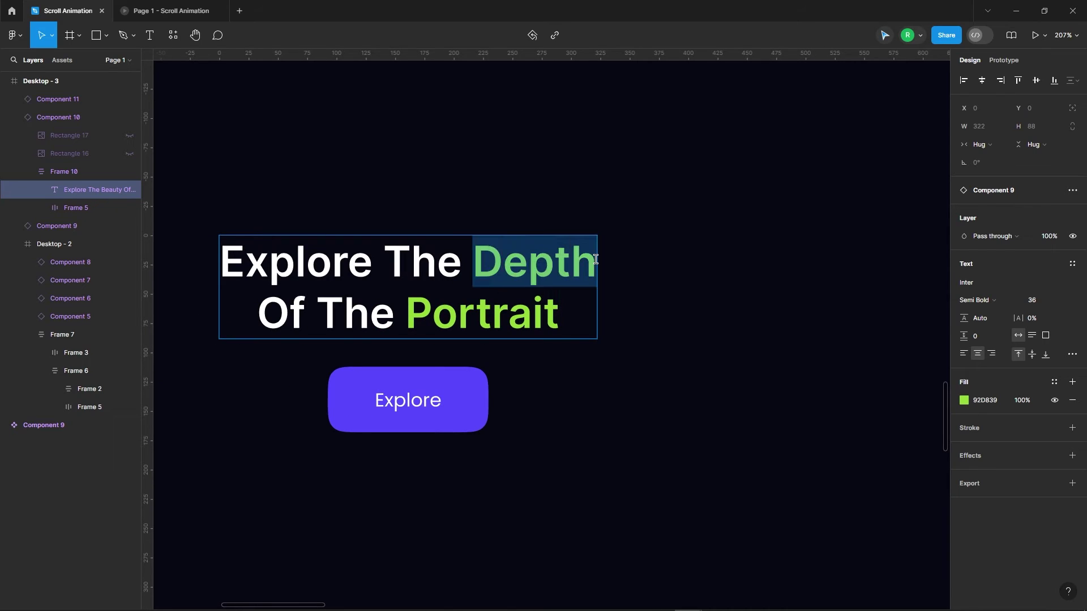
{"action": "left_click", "coordinate": [957, 402]}
{"action": "left_click_drag", "start_coordinate": [868, 470], "coordinate": [863, 472]}
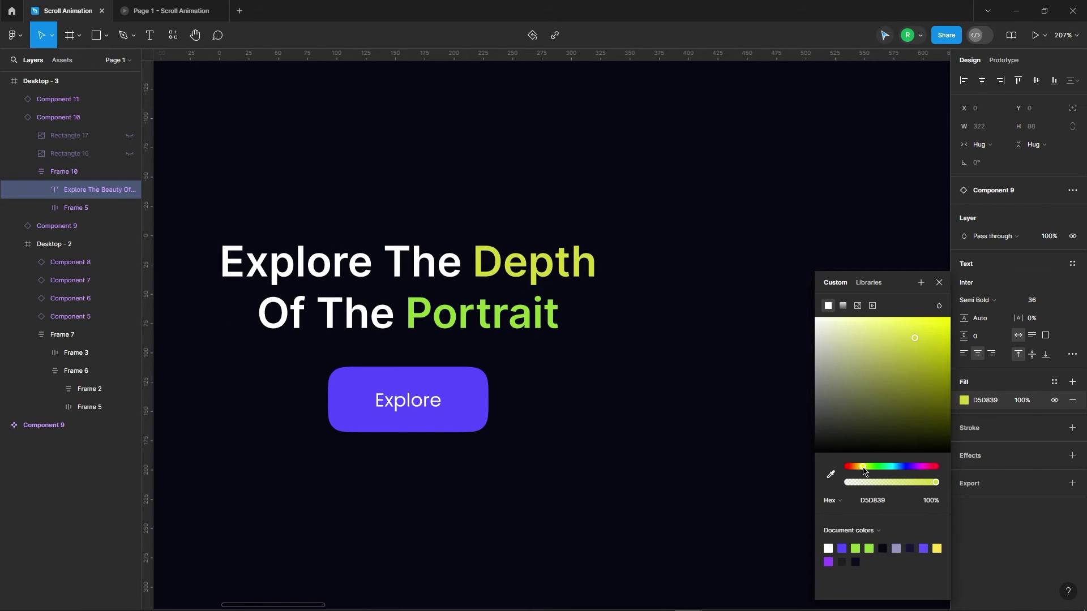
Step: Recolour the word "Portrait" by sampling the yellow of "Depth" with the eyedropper
{"action": "double_click", "coordinate": [425, 328]}
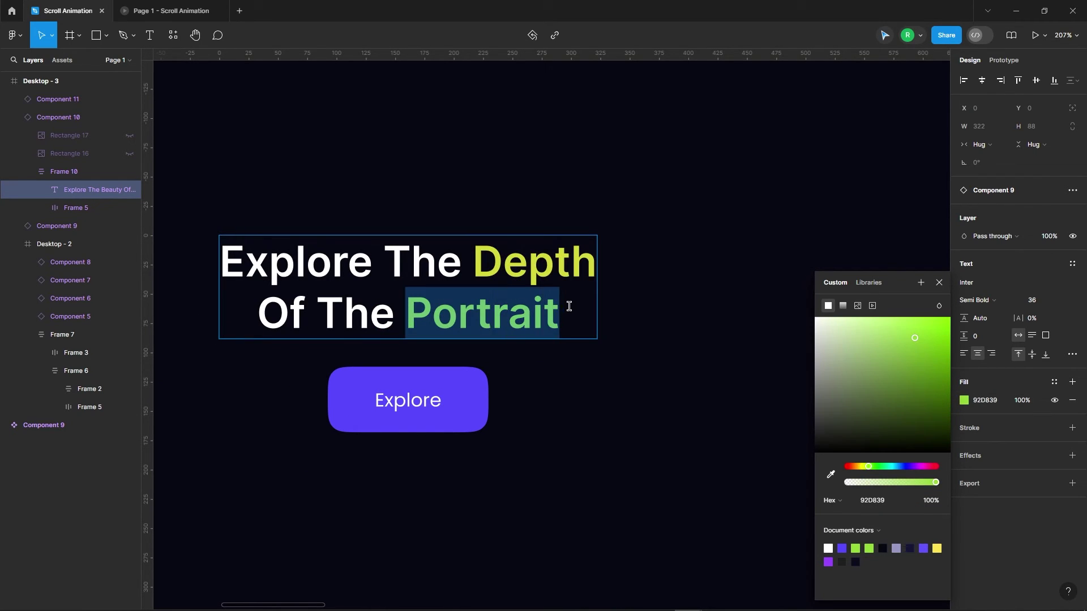
{"action": "left_click", "coordinate": [830, 474]}
{"action": "scroll", "coordinate": [549, 260], "scroll_direction": "up", "scroll_amount": 5}
{"action": "left_click", "coordinate": [545, 255]}
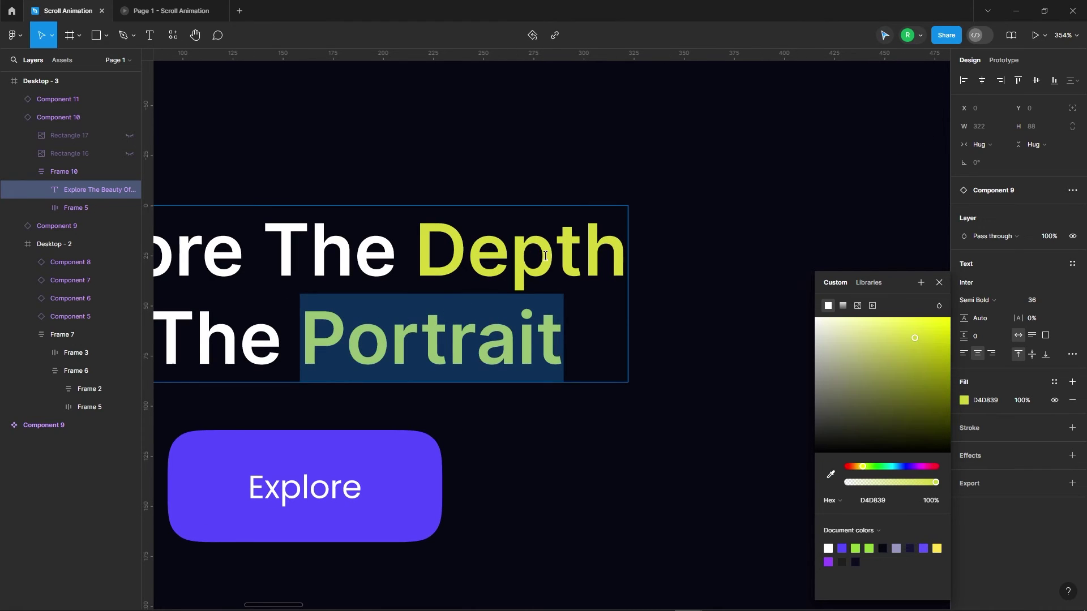
{"action": "left_click", "coordinate": [939, 282]}
{"action": "key", "text": "Escape"}
{"action": "scroll", "coordinate": [640, 220], "scroll_direction": "down", "scroll_amount": 10}
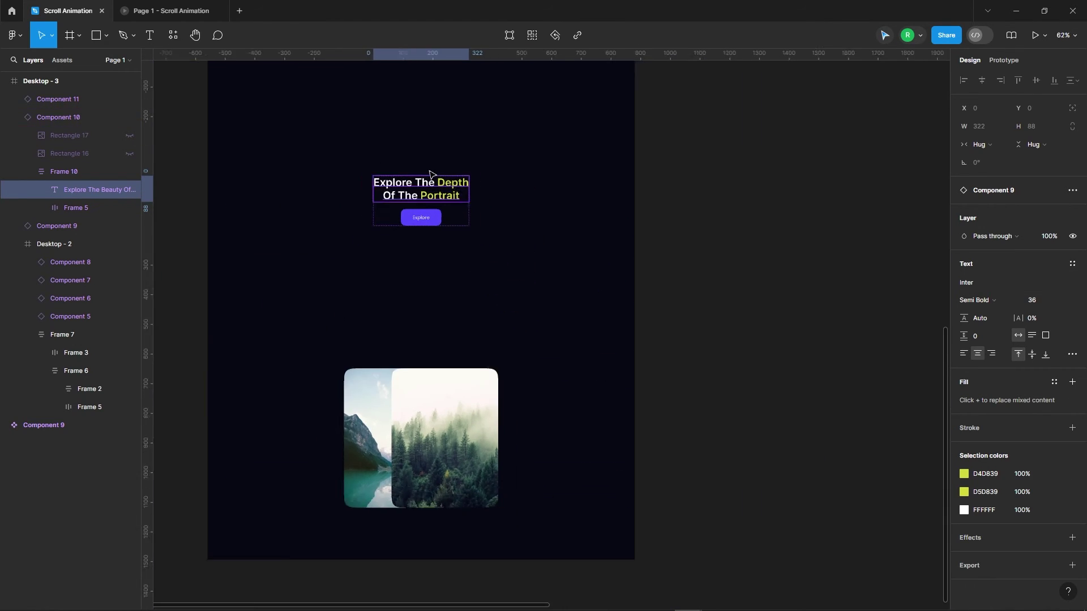
{"action": "left_click", "coordinate": [657, 234]}
Step: Show both images in the middle instance again and set its Frame 10 opacity to 0%
{"action": "left_click", "coordinate": [429, 165]}
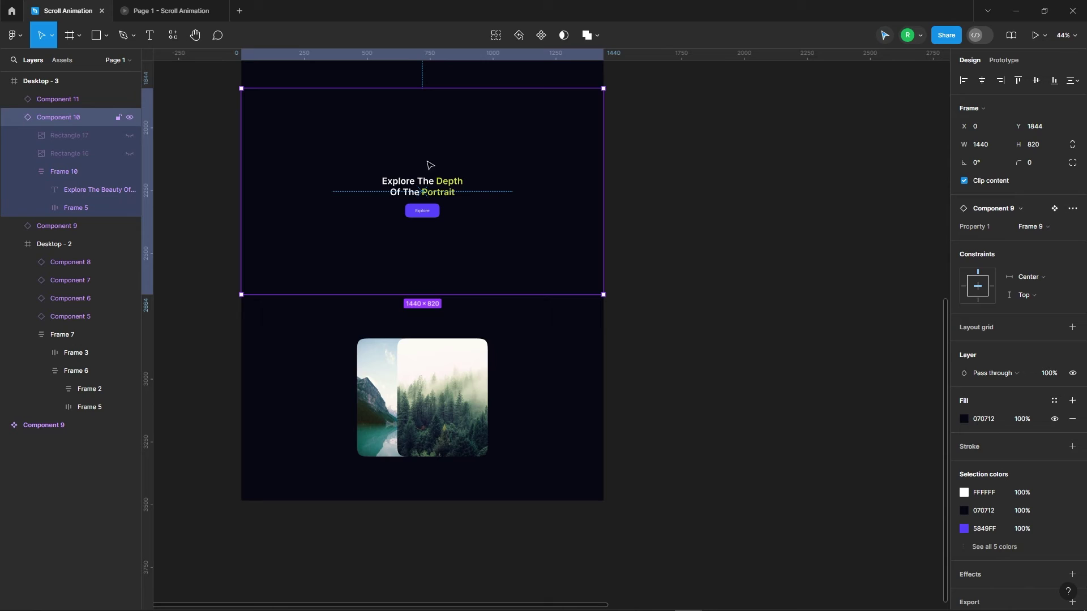
{"action": "left_click", "coordinate": [129, 135]}
{"action": "left_click", "coordinate": [129, 153]}
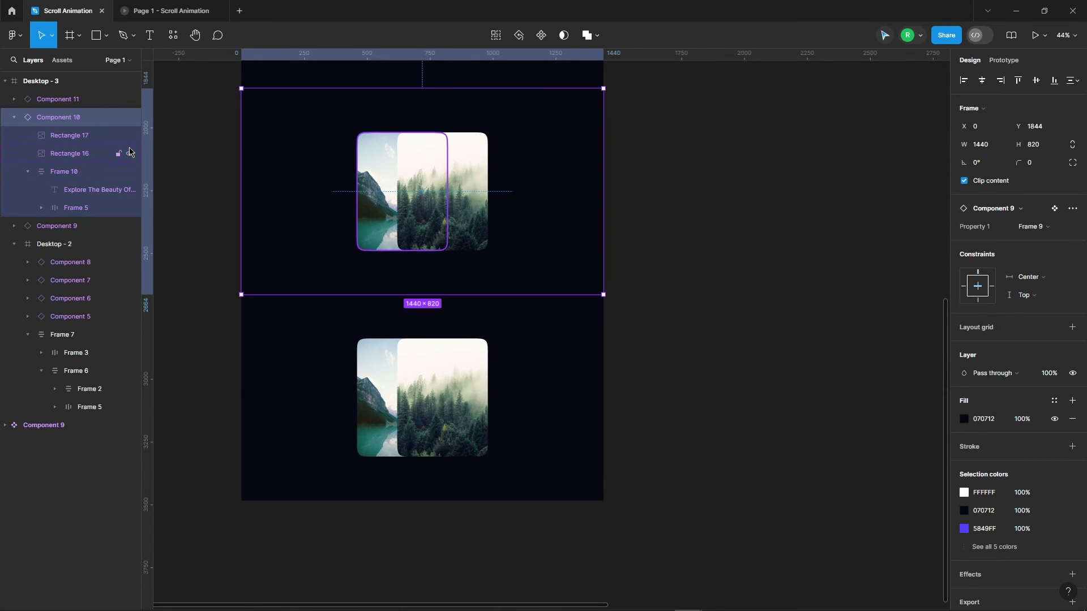
{"action": "left_click", "coordinate": [67, 174]}
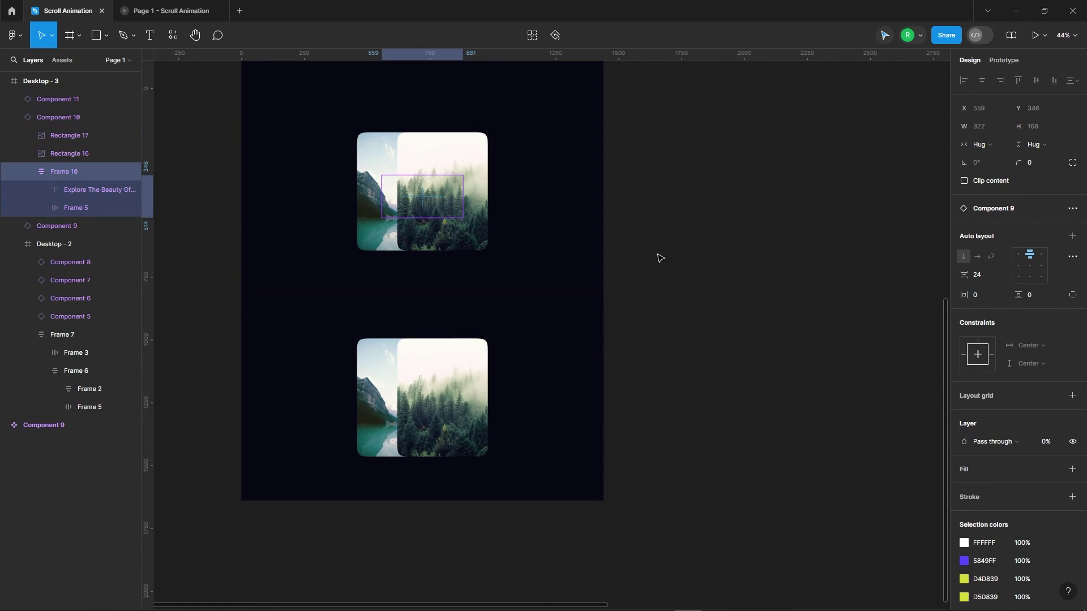
Step: Hide both images in the lowest Component 9 instance and set its Frame 10 opacity to 100%
{"action": "left_click", "coordinate": [391, 408]}
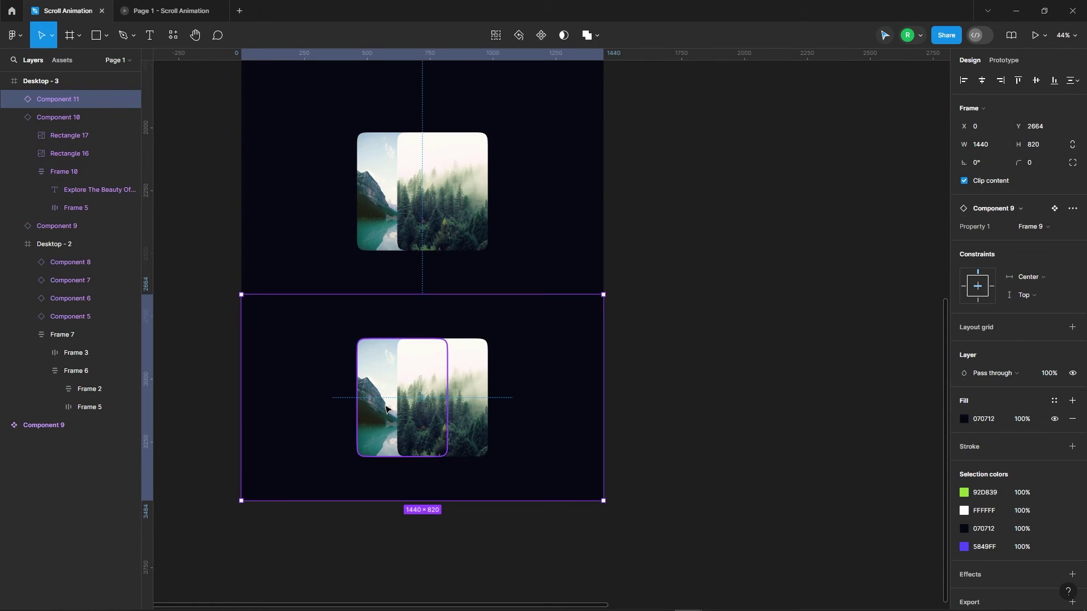
{"action": "double_click", "coordinate": [386, 408]}
{"action": "left_click", "coordinate": [129, 136]}
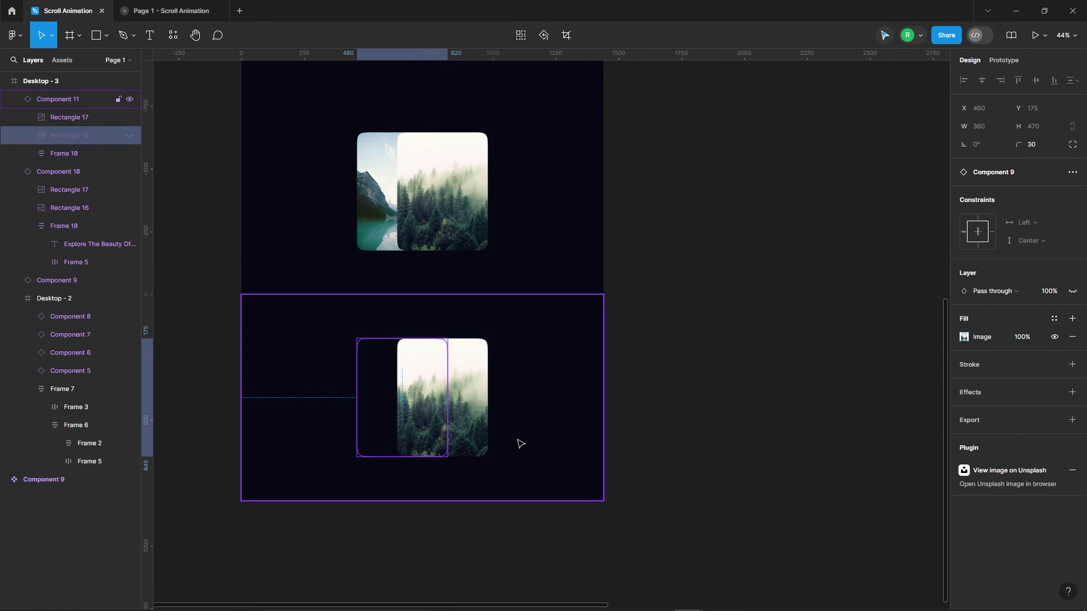
{"action": "left_click", "coordinate": [466, 408]}
{"action": "left_click", "coordinate": [128, 118]}
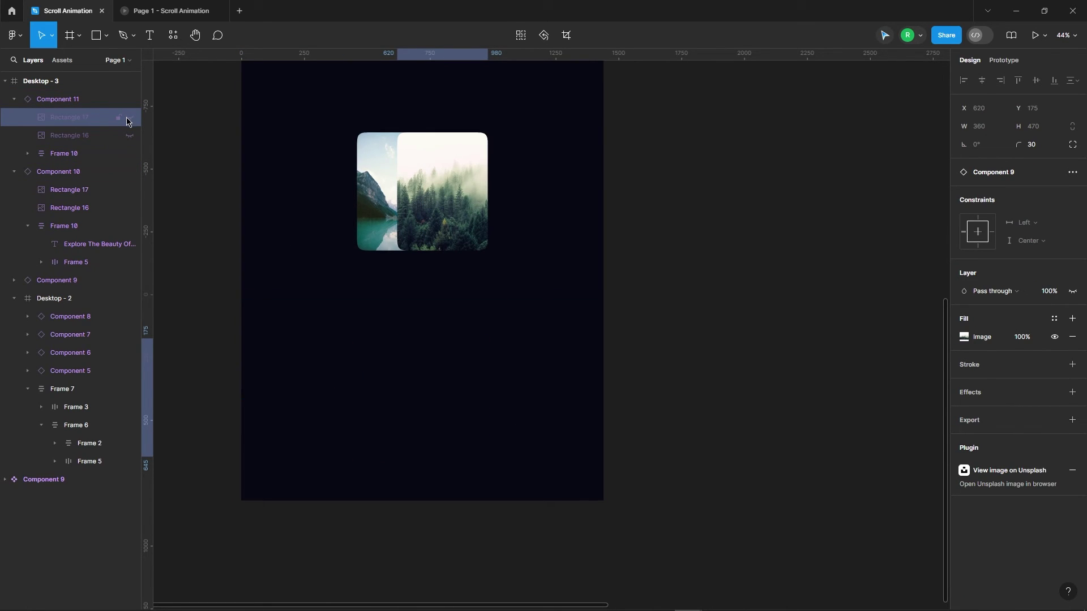
{"action": "left_click", "coordinate": [94, 155]}
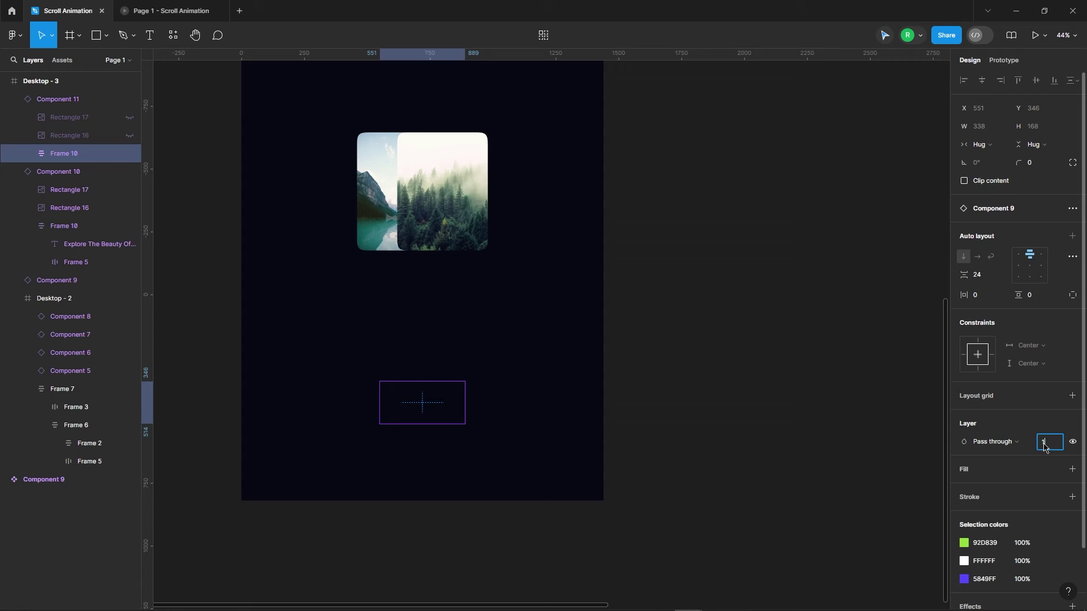
{"action": "key", "text": "Return"}
Step: Reword the lowest instance's heading, replacing "Beauty" with "Harmony" and "Nature" with "Abstract"
{"action": "scroll", "coordinate": [439, 390], "scroll_direction": "up", "scroll_amount": 6}
{"action": "double_click", "coordinate": [440, 394]}
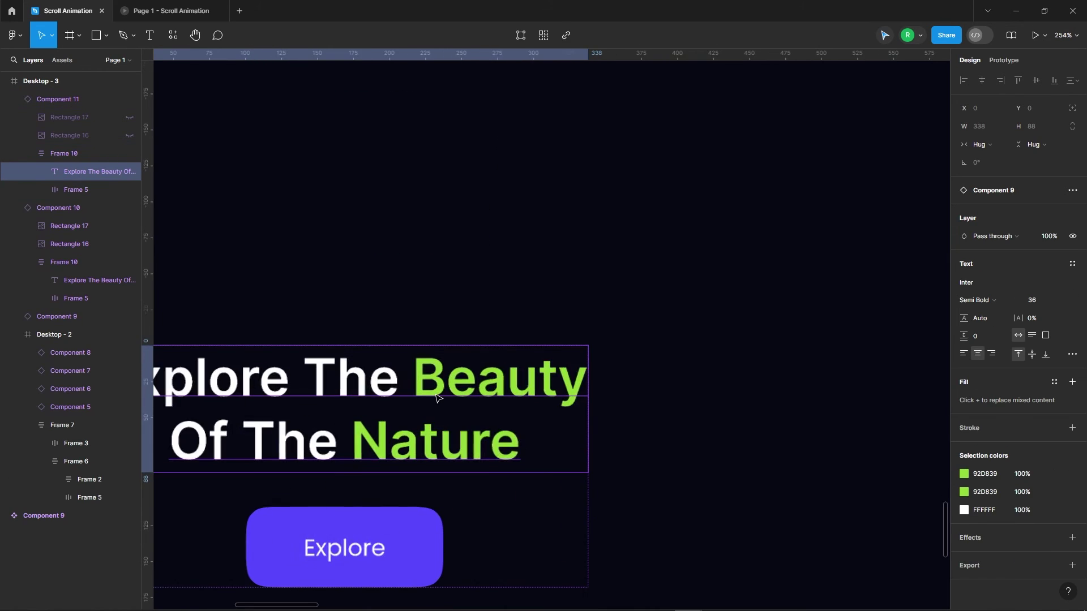
{"action": "double_click", "coordinate": [439, 394]}
{"action": "left_click_drag", "start_coordinate": [414, 373], "coordinate": [589, 371]}
{"action": "type", "text": "Harmony"}
{"action": "left_click_drag", "start_coordinate": [355, 442], "coordinate": [516, 437]}
{"action": "type", "text": "Abstract"}
{"action": "scroll", "coordinate": [650, 178], "scroll_direction": "down", "scroll_amount": 3}
{"action": "key", "text": "Escape"}
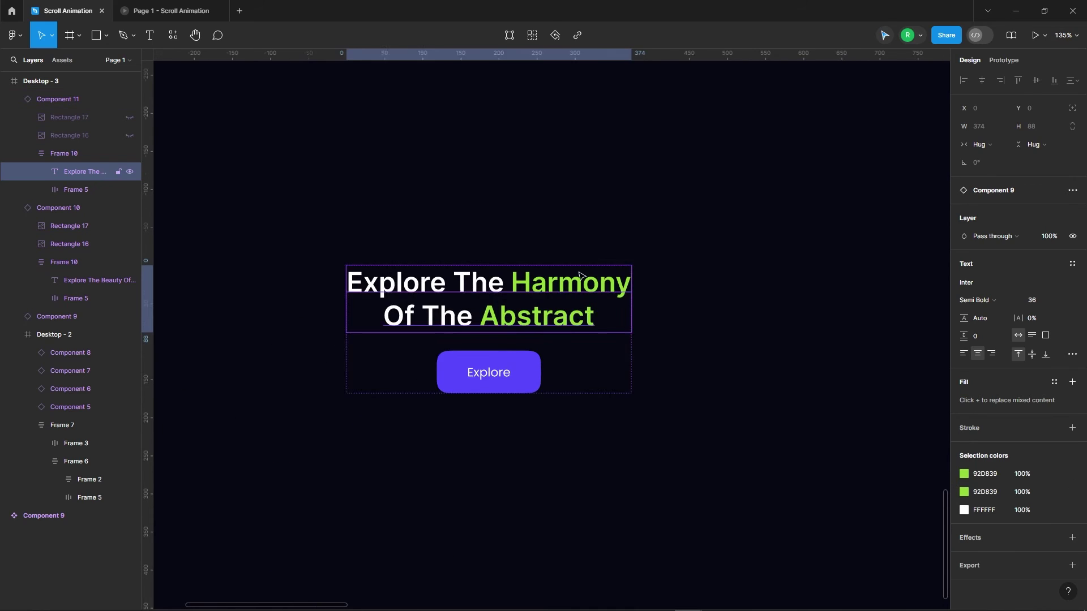
Step: Change the fill of the word "Harmony" in the heading to purple, 6D26E2
{"action": "scroll", "coordinate": [485, 296], "scroll_direction": "up", "scroll_amount": 3}
{"action": "double_click", "coordinate": [485, 297]}
{"action": "left_click_drag", "start_coordinate": [485, 296], "coordinate": [662, 281]}
{"action": "left_click", "coordinate": [964, 400]}
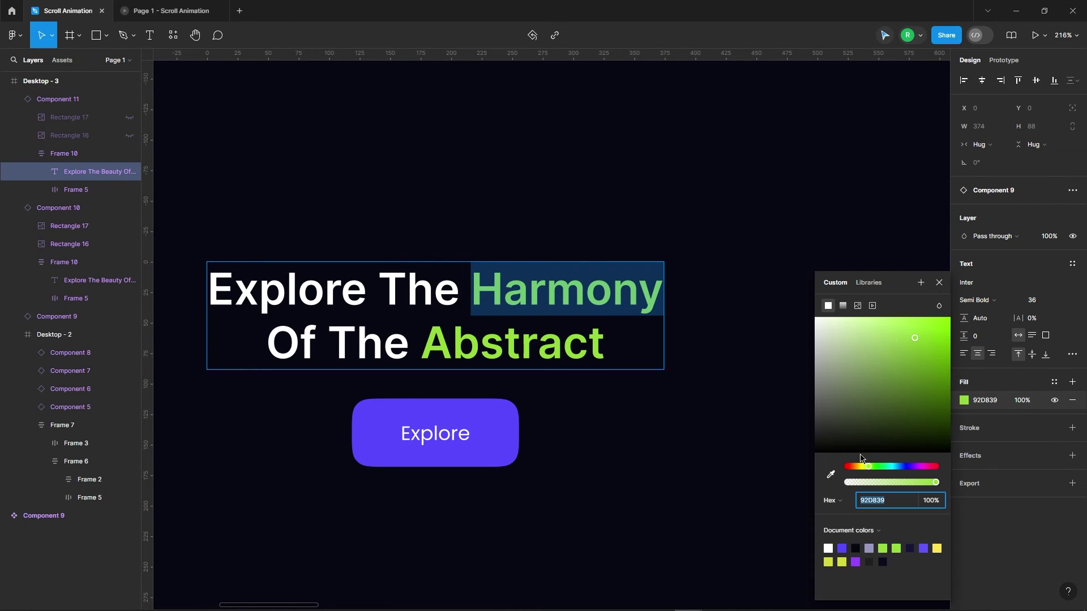
{"action": "left_click_drag", "start_coordinate": [923, 468], "coordinate": [911, 467]}
{"action": "left_click", "coordinate": [928, 333]}
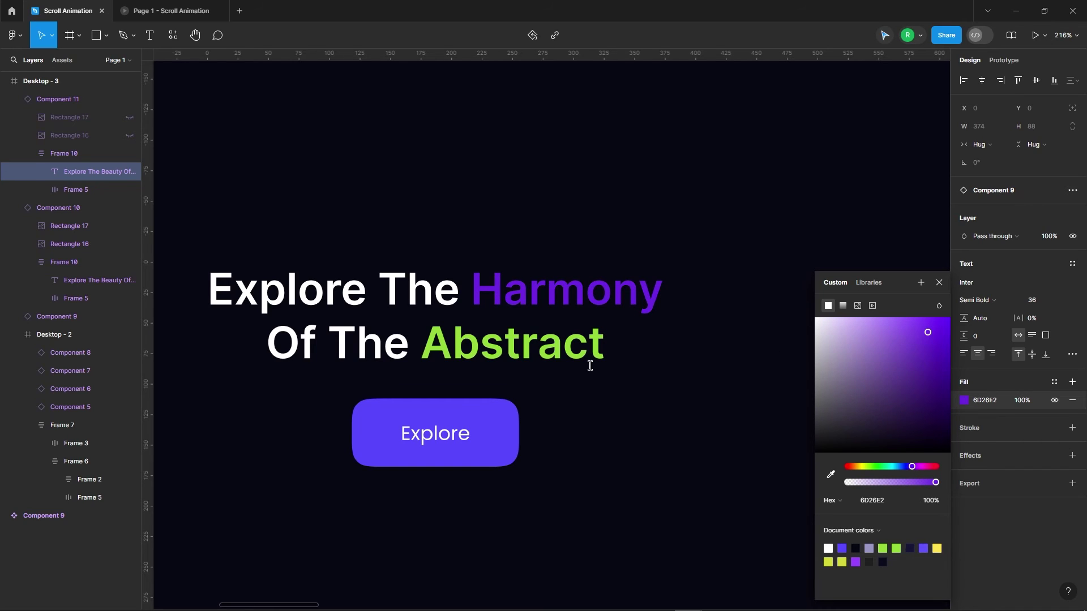
Step: Recolour the word "Abstract" by sampling the purple of "Harmony" with the eyedropper
{"action": "left_click_drag", "start_coordinate": [409, 348], "coordinate": [616, 340]}
{"action": "left_click", "coordinate": [830, 474]}
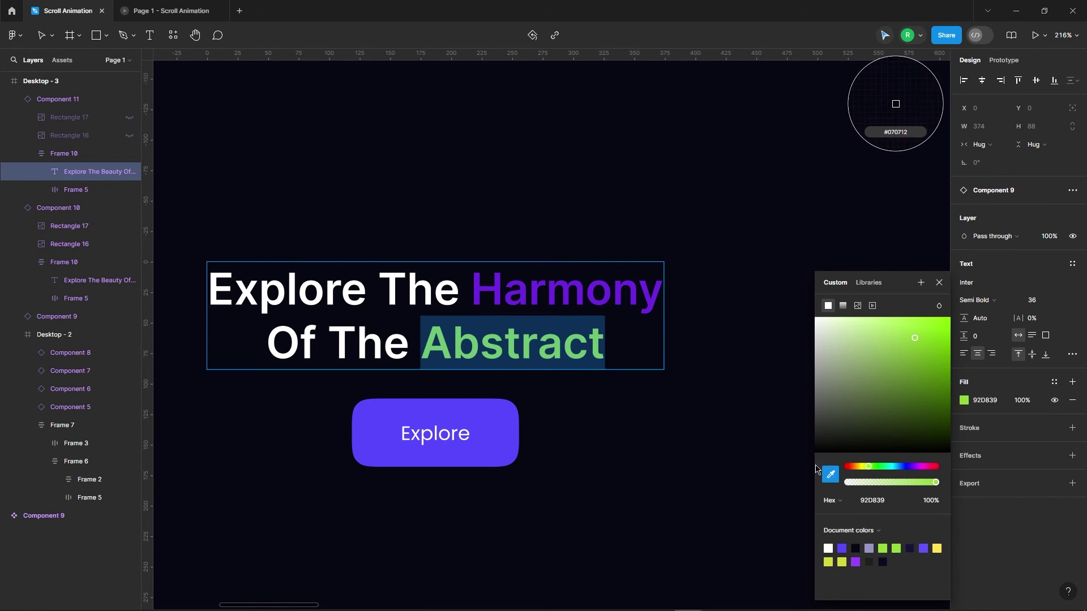
{"action": "scroll", "coordinate": [498, 286], "scroll_direction": "up", "scroll_amount": 3}
{"action": "left_click", "coordinate": [594, 299]}
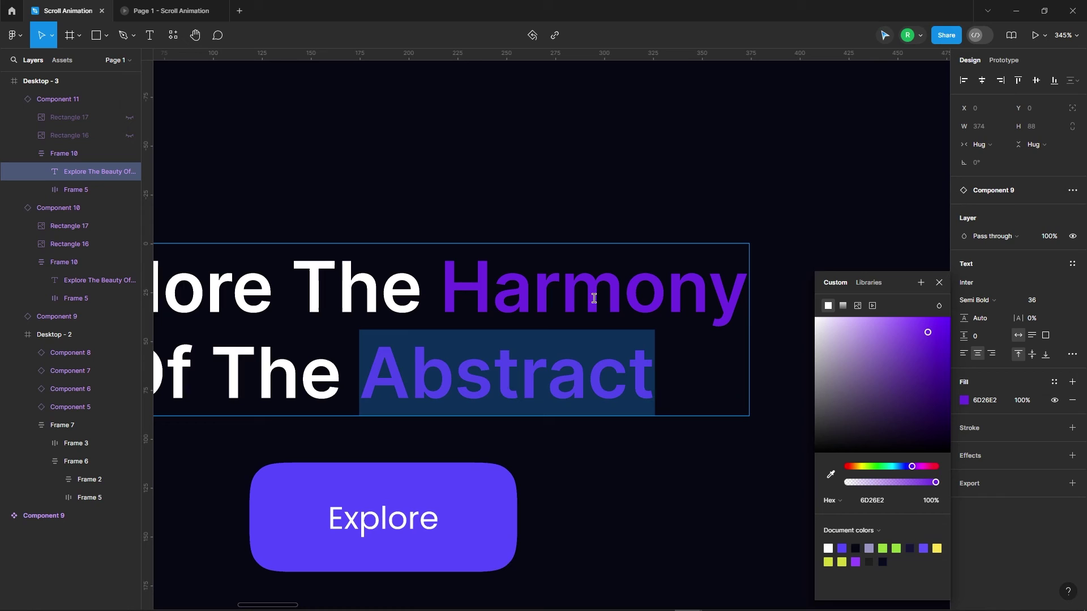
{"action": "left_click", "coordinate": [938, 284]}
{"action": "key", "text": "Escape"}
{"action": "scroll", "coordinate": [482, 209], "scroll_direction": "down", "scroll_amount": 10}
{"action": "left_click", "coordinate": [586, 221]}
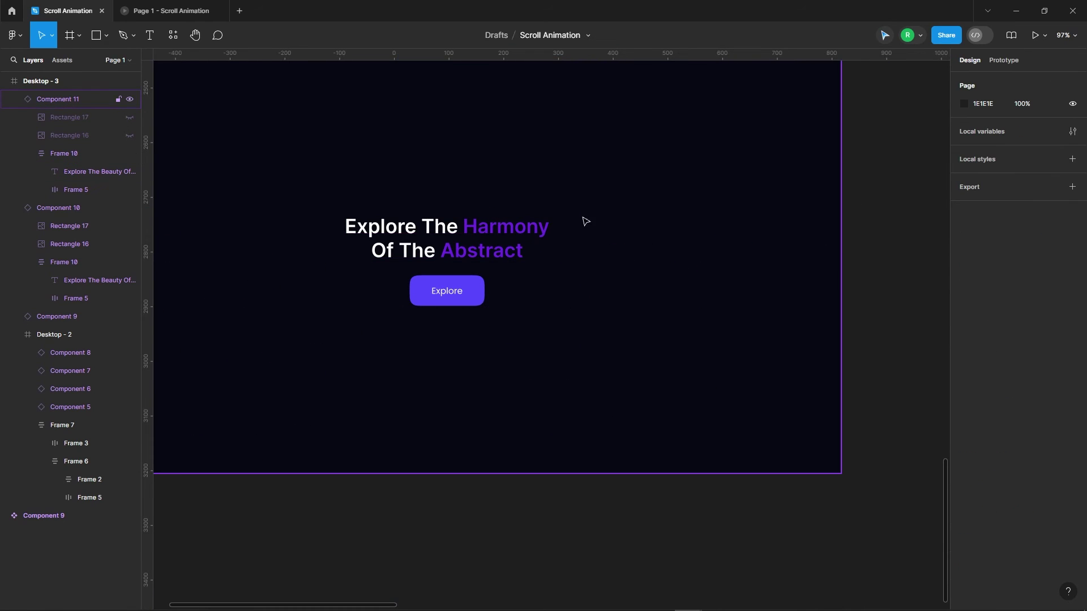
Step: Set the lowest instance's Frame 10 opacity to 0% and show both of its images again
{"action": "scroll", "coordinate": [522, 218], "scroll_direction": "down", "scroll_amount": 5}
{"action": "scroll", "coordinate": [493, 220], "scroll_direction": "up", "scroll_amount": 3}
{"action": "left_click", "coordinate": [516, 361]}
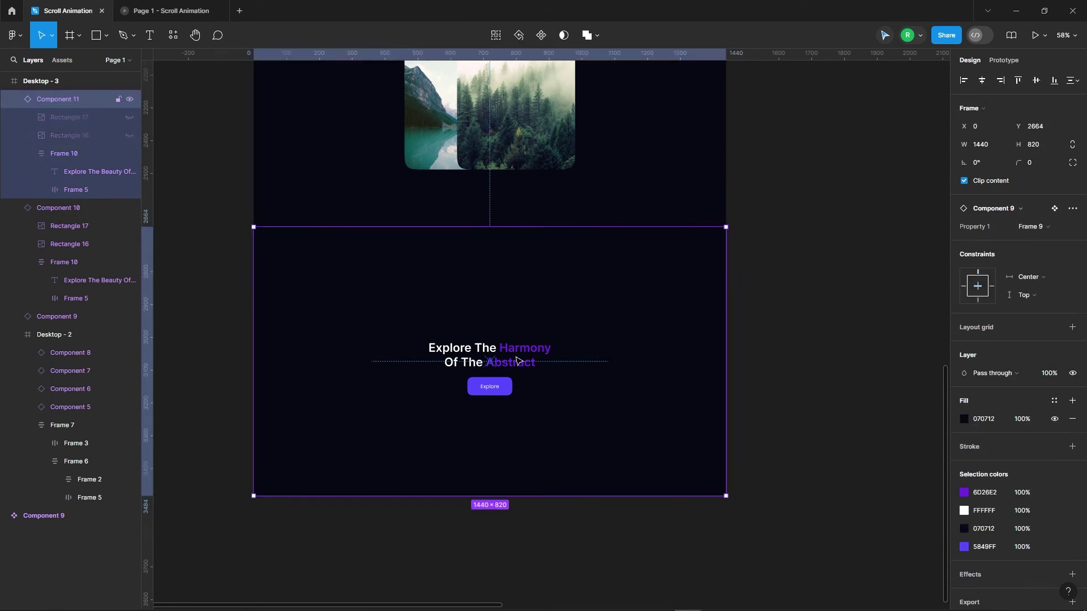
{"action": "double_click", "coordinate": [516, 360]}
{"action": "type", "text": "0"}
{"action": "key", "text": "Return"}
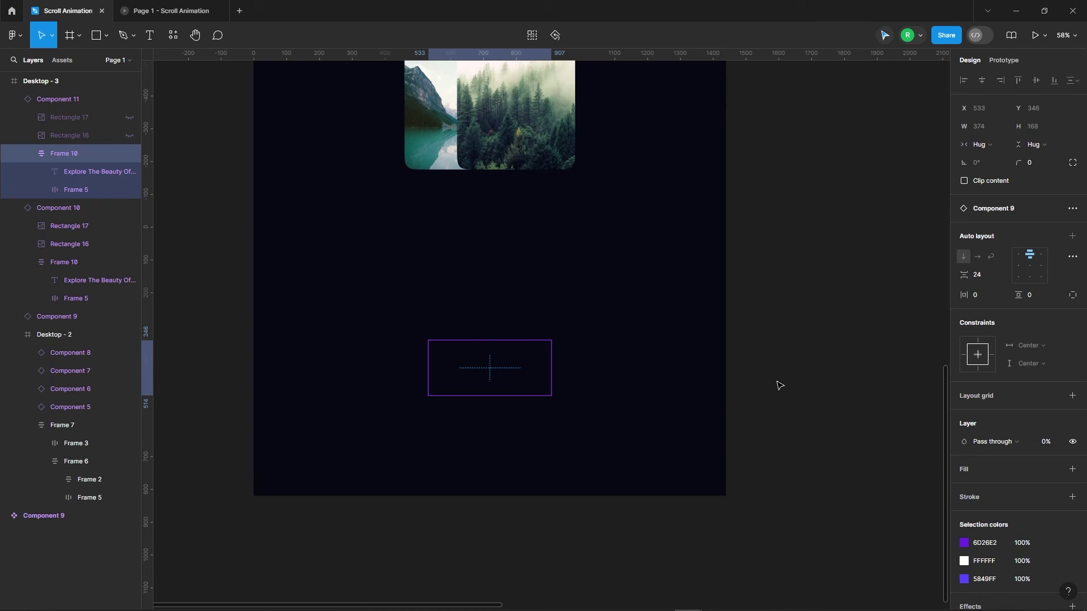
{"action": "left_click", "coordinate": [130, 117]}
{"action": "left_click", "coordinate": [130, 135]}
{"action": "scroll", "coordinate": [469, 300], "scroll_direction": "down", "scroll_amount": 2}
{"action": "scroll", "coordinate": [478, 240], "scroll_direction": "down", "scroll_amount": 3}
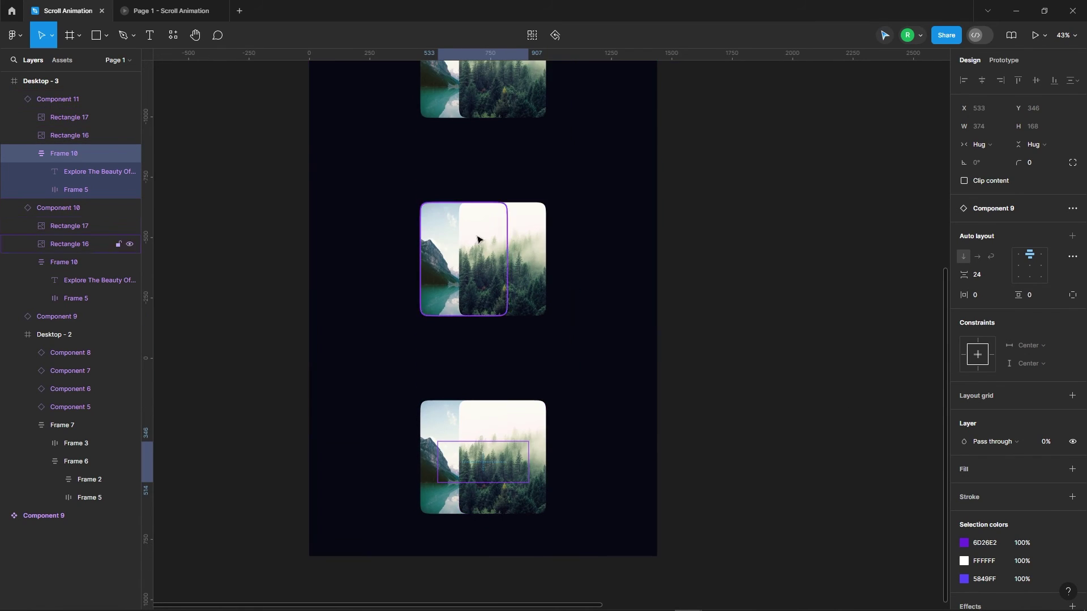
Step: Replace the middle instance's left image, Rectangle 16, with a portrait photo from the Unsplash plugin's portrait category
{"action": "left_click", "coordinate": [435, 265]}
{"action": "left_click", "coordinate": [173, 35]}
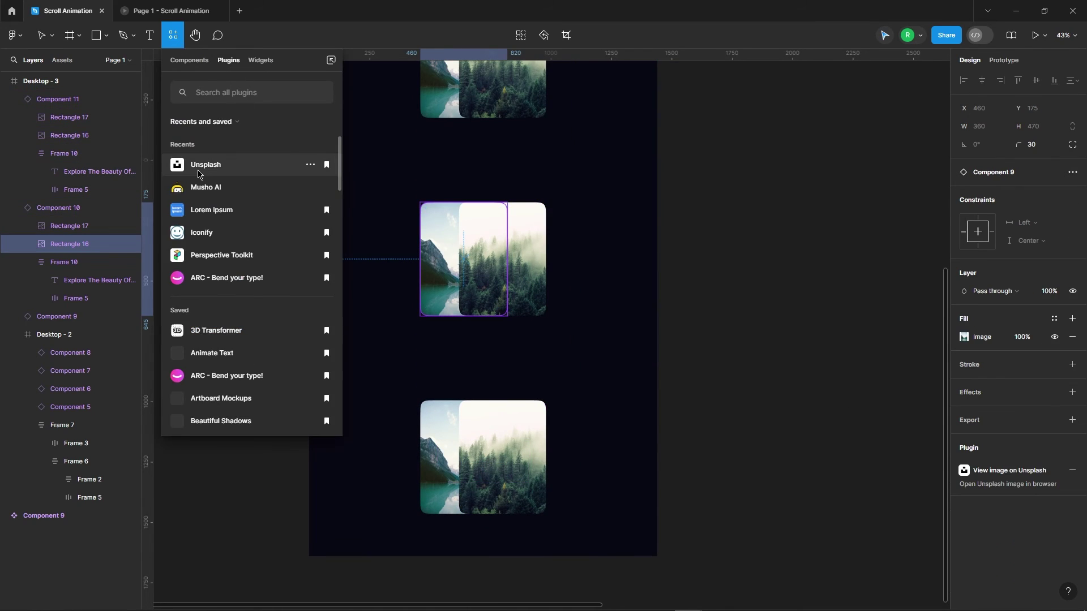
{"action": "left_click", "coordinate": [215, 162]}
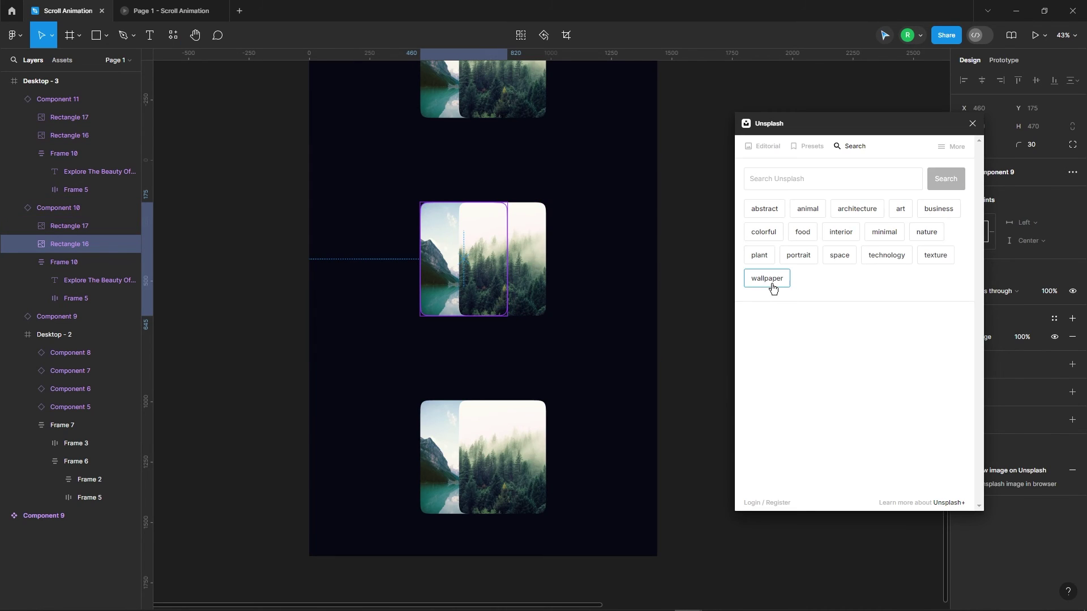
{"action": "left_click", "coordinate": [802, 258]}
{"action": "scroll", "coordinate": [892, 267], "scroll_direction": "down", "scroll_amount": 8}
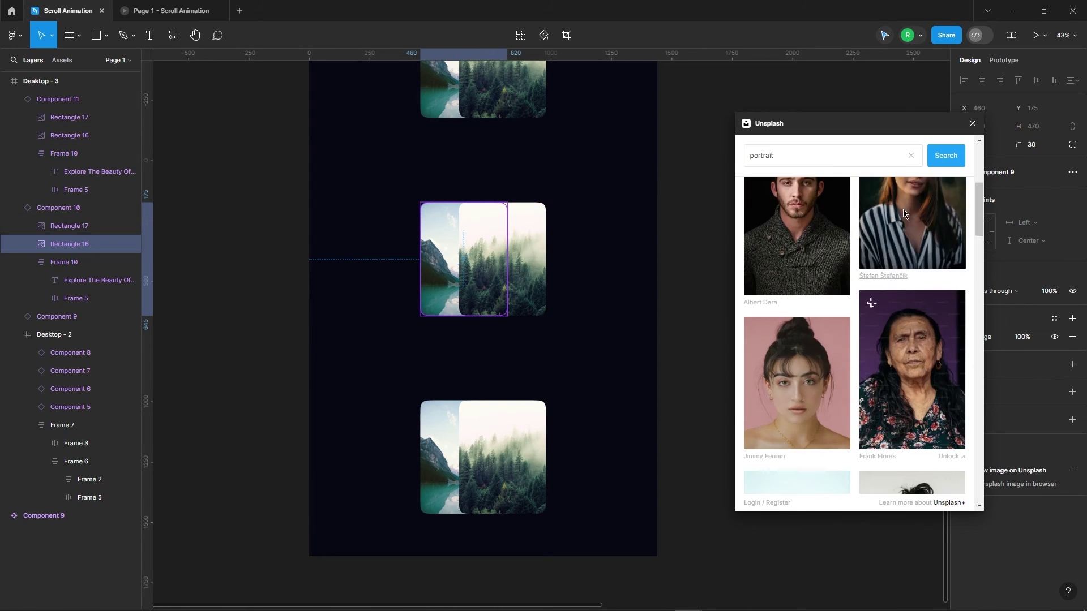
{"action": "scroll", "coordinate": [891, 339], "scroll_direction": "down", "scroll_amount": 5}
{"action": "left_click", "coordinate": [902, 393]}
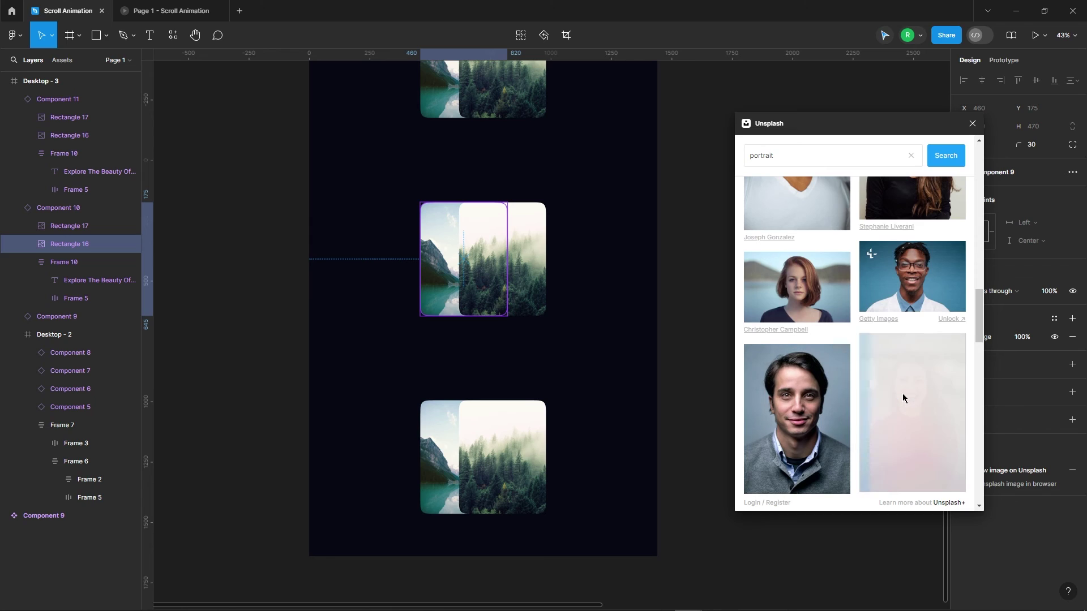
Step: Replace the middle instance's right image, Rectangle 17, with the silhouetted portrait on a red background from the Unsplash portrait results
{"action": "scroll", "coordinate": [903, 393], "scroll_direction": "down", "scroll_amount": 4}
{"action": "left_click", "coordinate": [524, 244]}
{"action": "scroll", "coordinate": [911, 328], "scroll_direction": "down", "scroll_amount": 4}
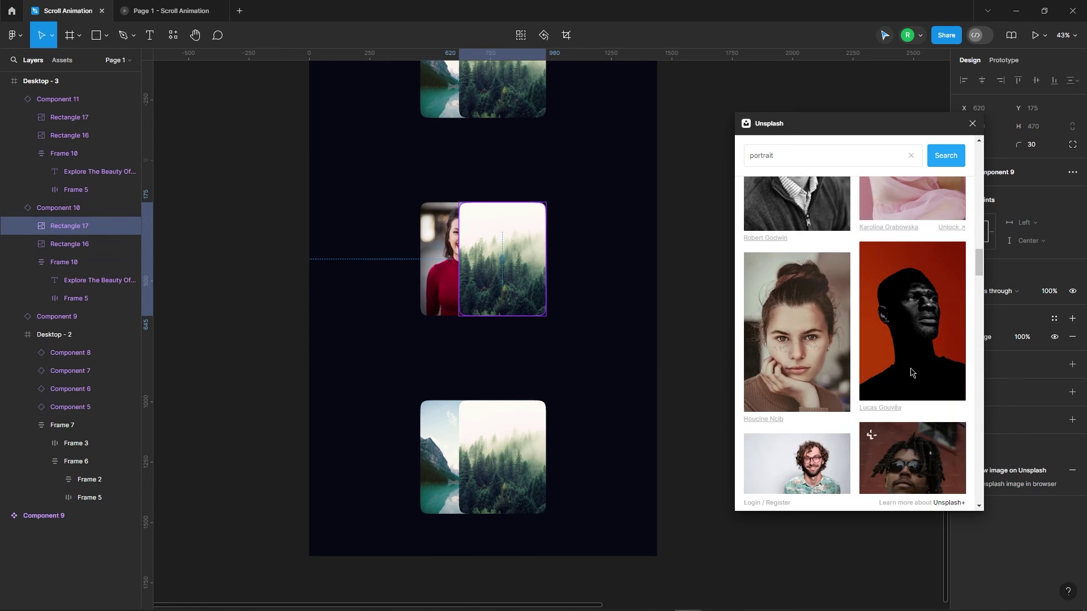
{"action": "left_click", "coordinate": [930, 332]}
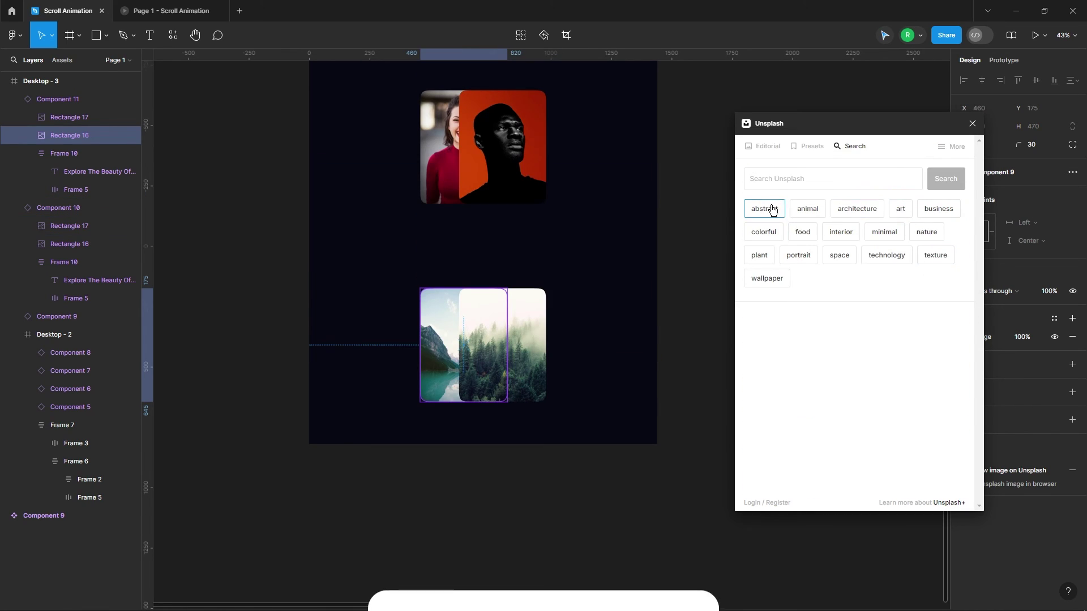
Step: Replace the lowest instance's left image, Rectangle 16, with a dark blue and red fluid-swirl picture from Unsplash's abstract category
{"action": "left_click", "coordinate": [771, 211]}
{"action": "scroll", "coordinate": [858, 311], "scroll_direction": "down", "scroll_amount": 3}
{"action": "scroll", "coordinate": [858, 310], "scroll_direction": "down", "scroll_amount": 10}
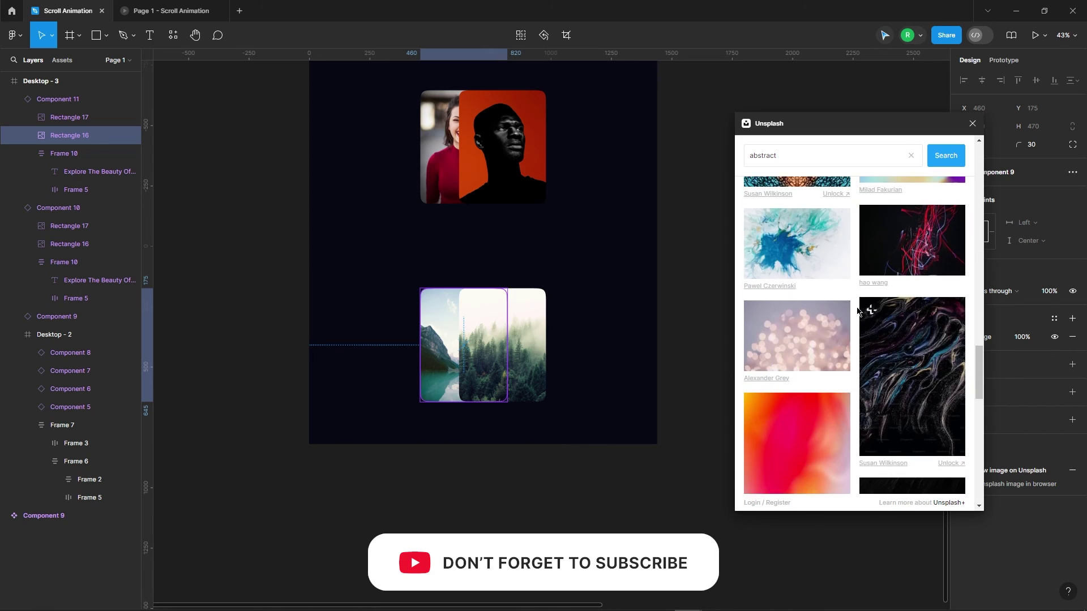
{"action": "scroll", "coordinate": [879, 327], "scroll_direction": "down", "scroll_amount": 12}
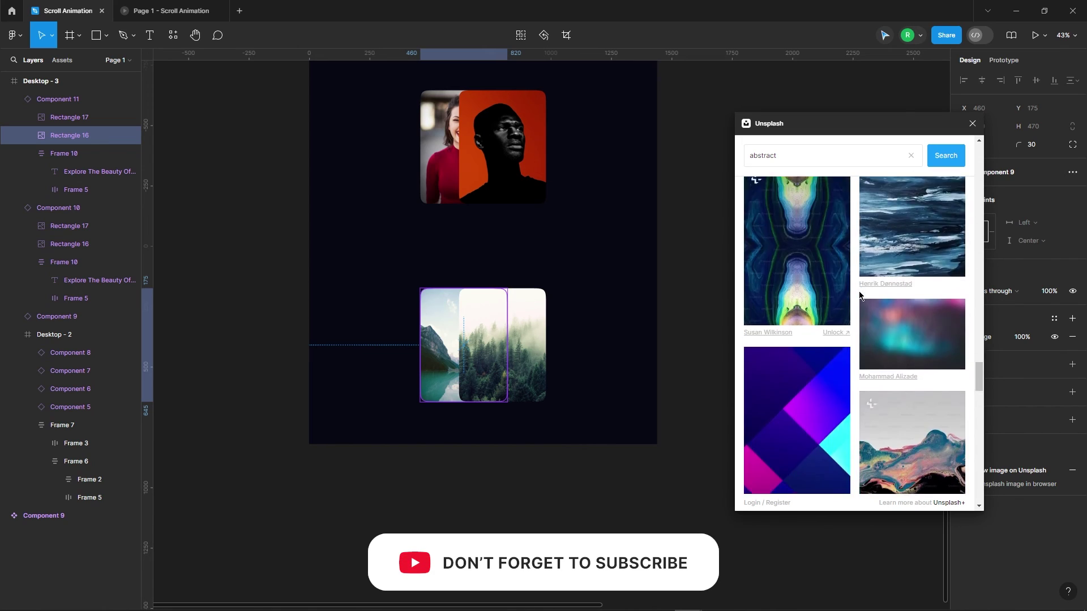
Step: Fill the lowest instance's right image, Rectangle 17, with the blue neon-lines abstract photo and close the Unsplash plugin
{"action": "key", "text": "Tab"}
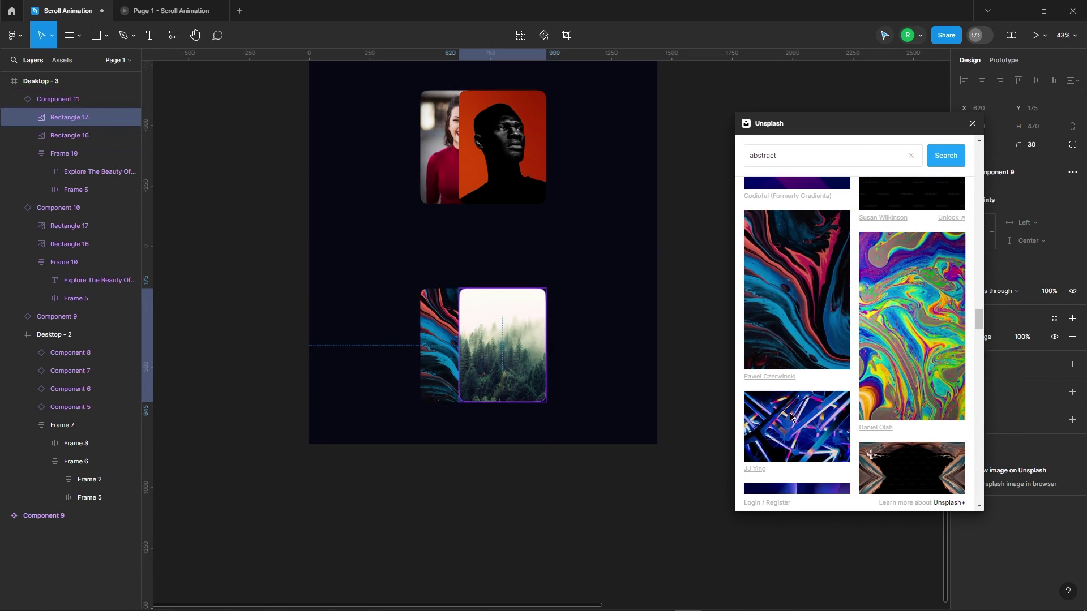
{"action": "left_click", "coordinate": [804, 414]}
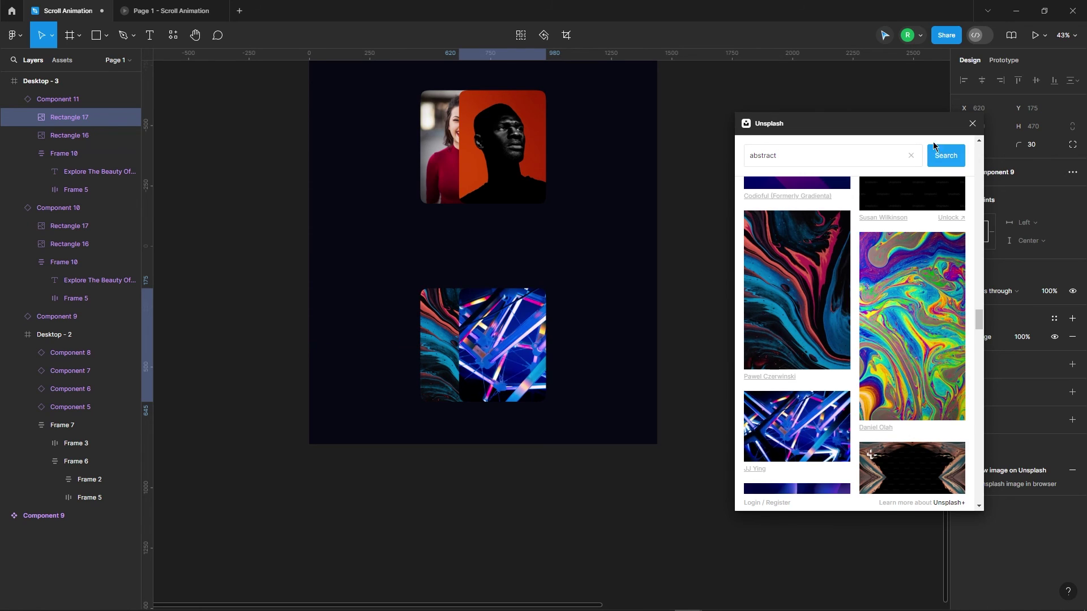
{"action": "left_click", "coordinate": [971, 124]}
{"action": "left_click", "coordinate": [784, 235]}
{"action": "scroll", "coordinate": [371, 425], "scroll_direction": "down", "scroll_amount": 5}
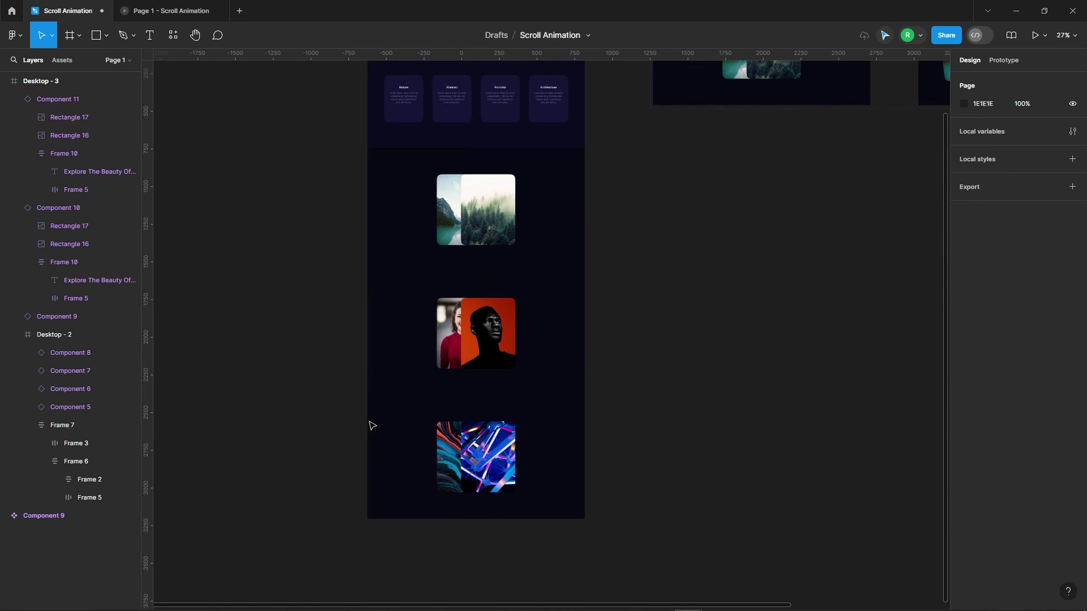
Step: Add a prototype connection in the main Component 9 from the stacked variant, Frame 9, to the spread variant, Frame 10
{"action": "left_click", "coordinate": [577, 111]}
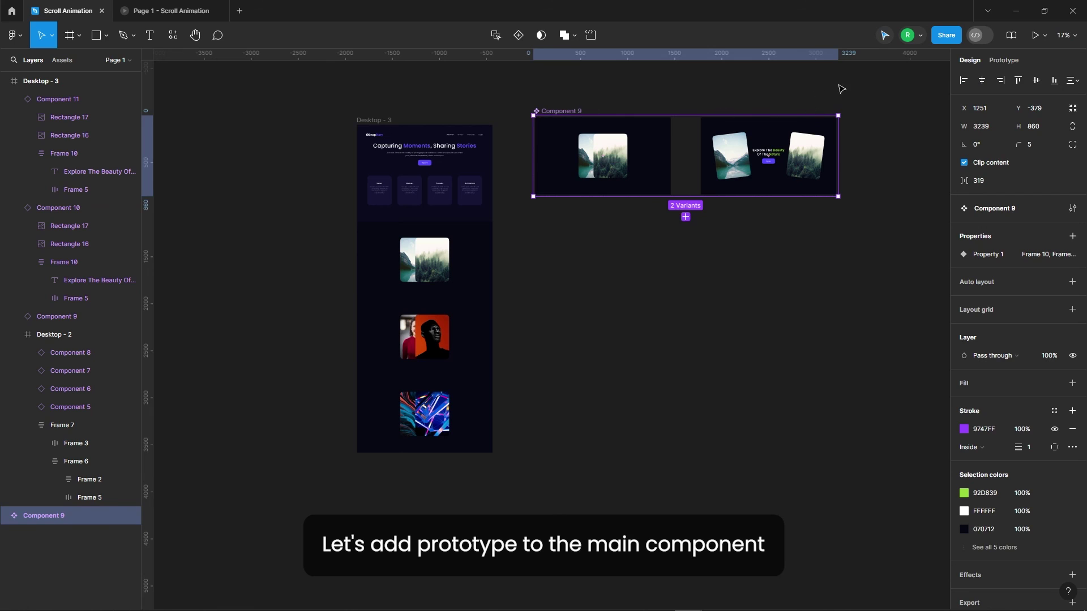
{"action": "left_click", "coordinate": [1003, 60]}
{"action": "left_click", "coordinate": [644, 168]}
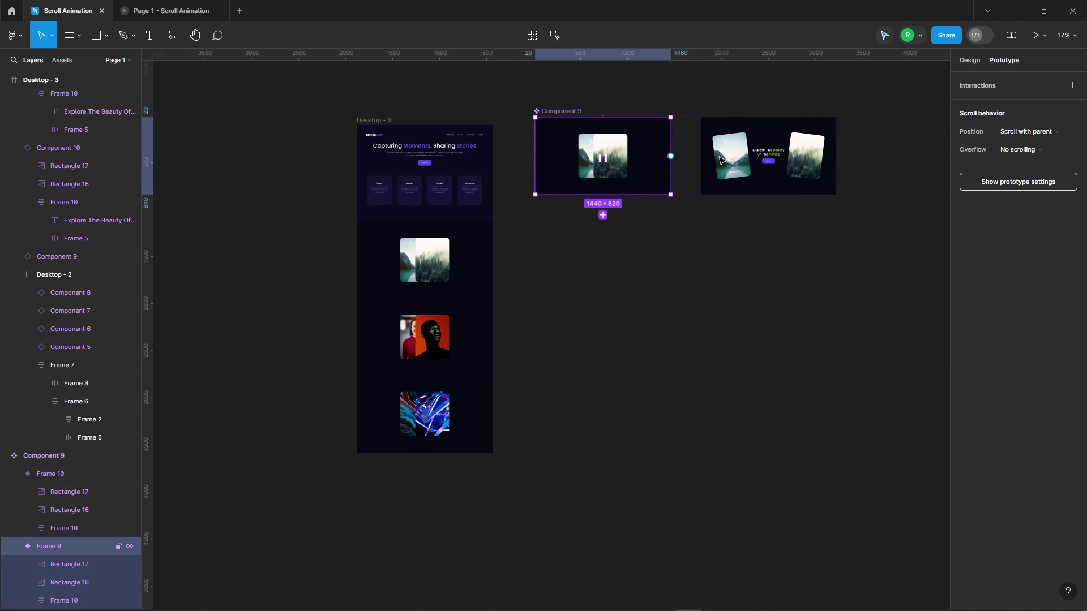
{"action": "scroll", "coordinate": [795, 273], "scroll_direction": "up", "scroll_amount": 3}
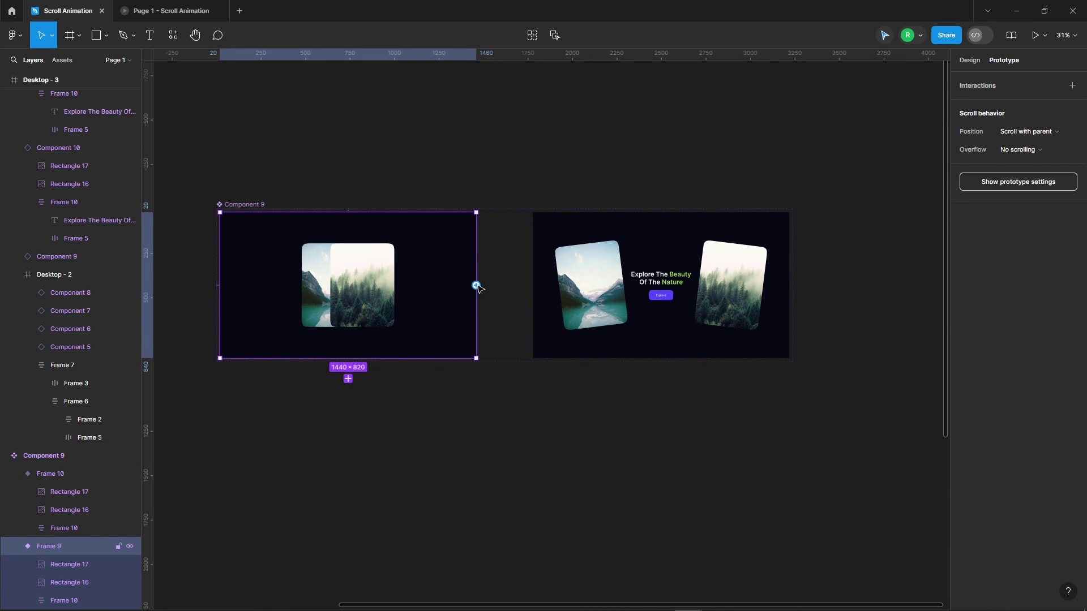
{"action": "left_click_drag", "start_coordinate": [477, 287], "coordinate": [545, 286]}
{"action": "scroll", "coordinate": [509, 292], "scroll_direction": "down", "scroll_amount": 1}
Step: Set the connection's trigger to While hovering and its animation to Smart animate
{"action": "left_click", "coordinate": [498, 300]}
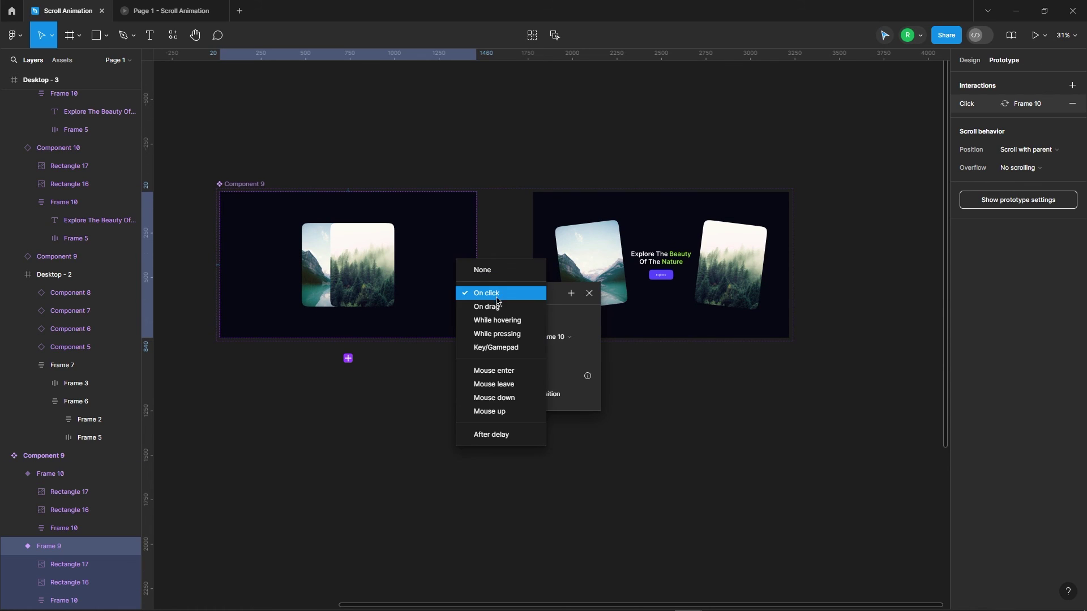
{"action": "left_click", "coordinate": [498, 320]}
{"action": "left_click", "coordinate": [503, 354]}
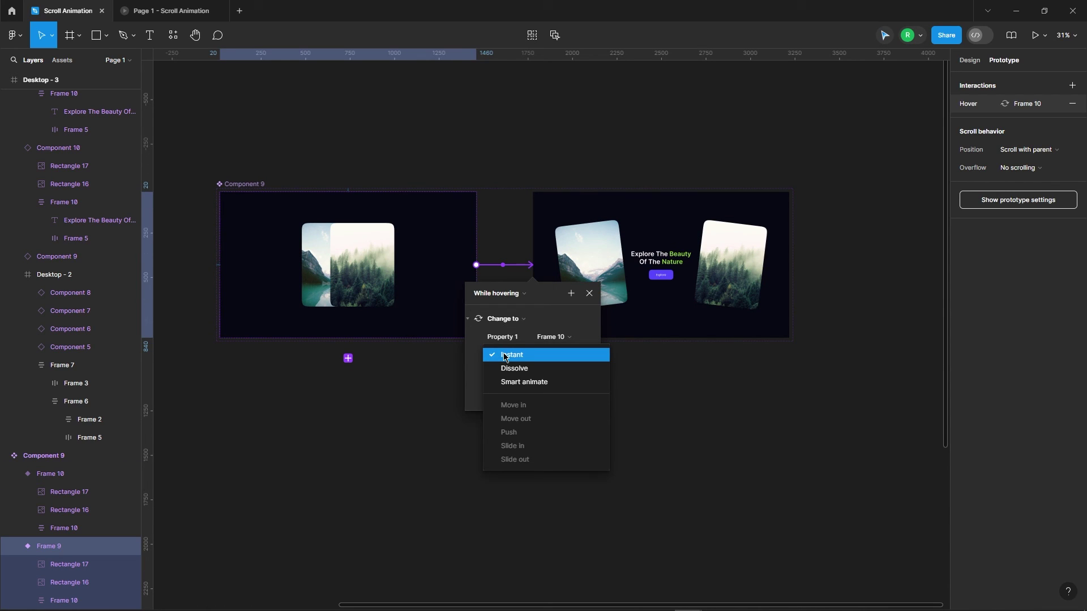
{"action": "left_click", "coordinate": [513, 382]}
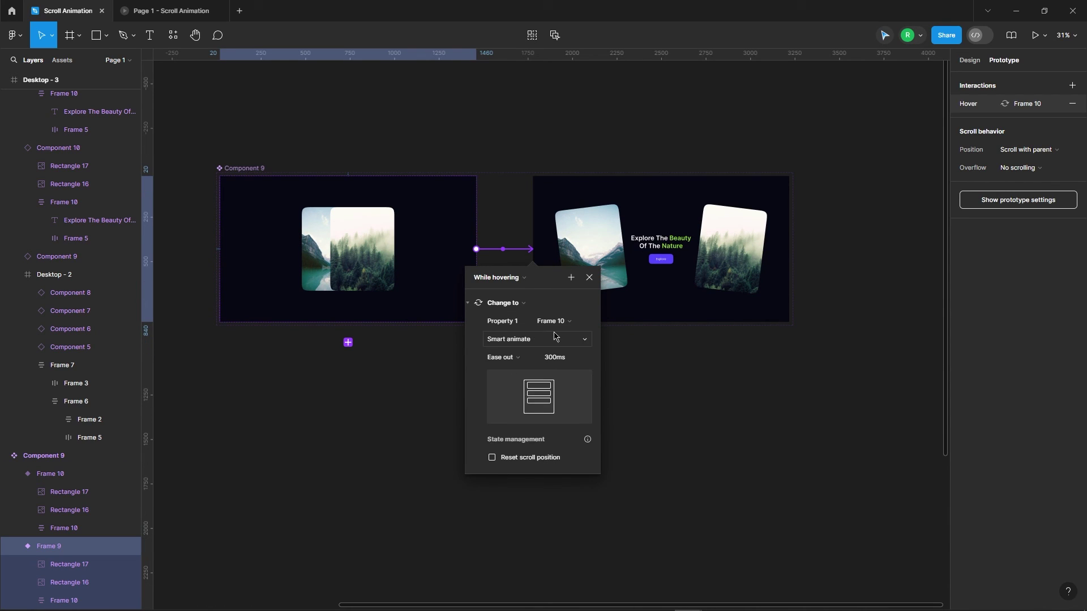
Step: Give the hover animation a custom bezier easing of 0.43, 0.01, 0, 1 and a duration of 1300 ms, and close the interaction settings
{"action": "left_click", "coordinate": [512, 364]}
{"action": "left_click", "coordinate": [527, 424]}
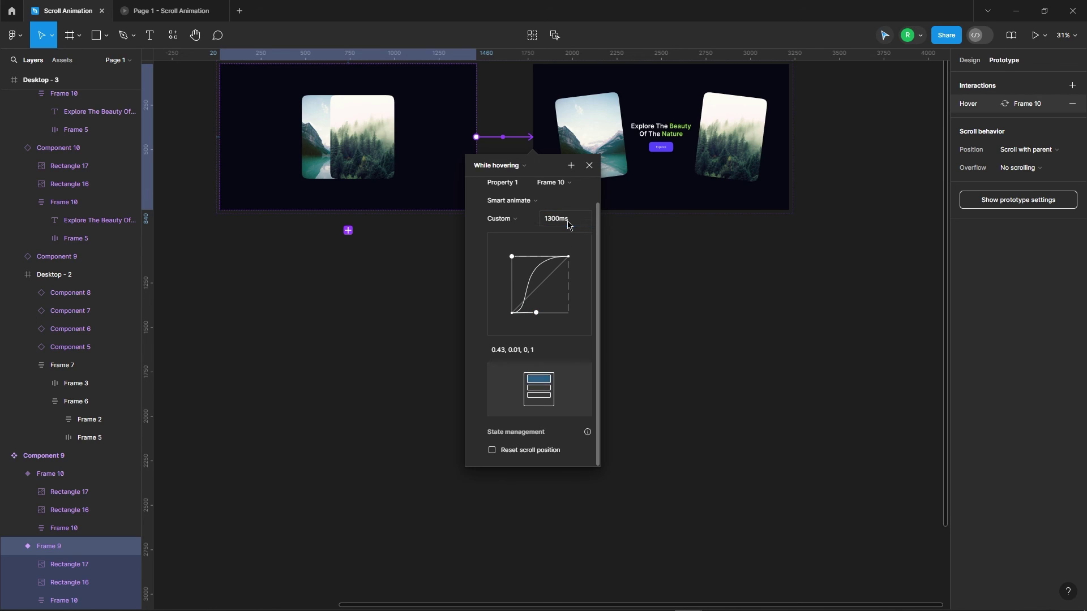
{"action": "left_click", "coordinate": [589, 166]}
{"action": "left_click", "coordinate": [672, 290]}
{"action": "scroll", "coordinate": [668, 348], "scroll_direction": "down", "scroll_amount": 4}
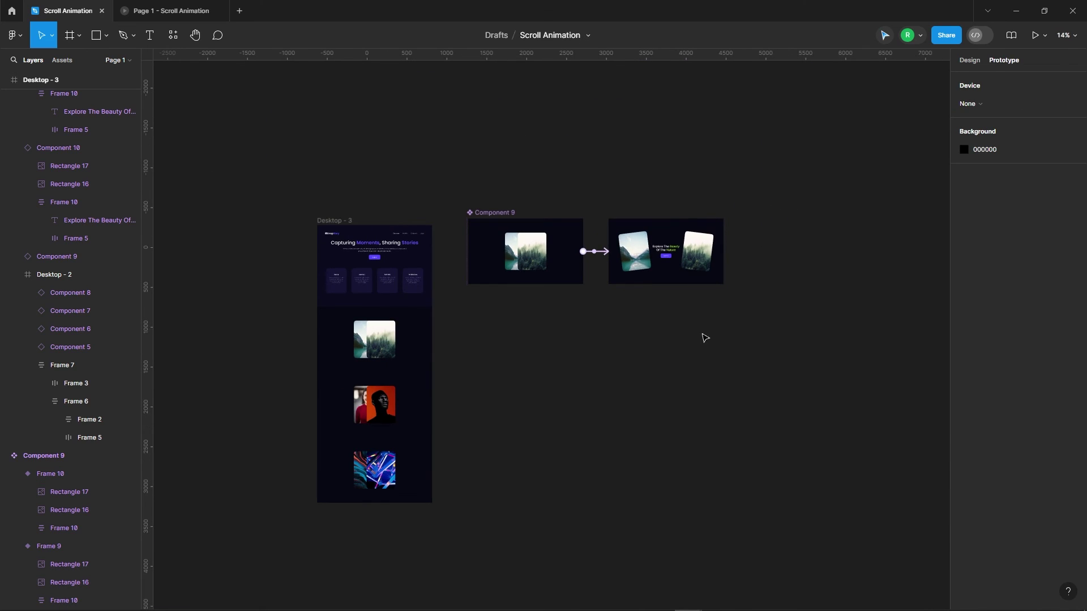
Step: Preview the Desktop - 3 prototype and scroll through the nature, portrait and abstract sections to check their animations
{"action": "left_click", "coordinate": [345, 235]}
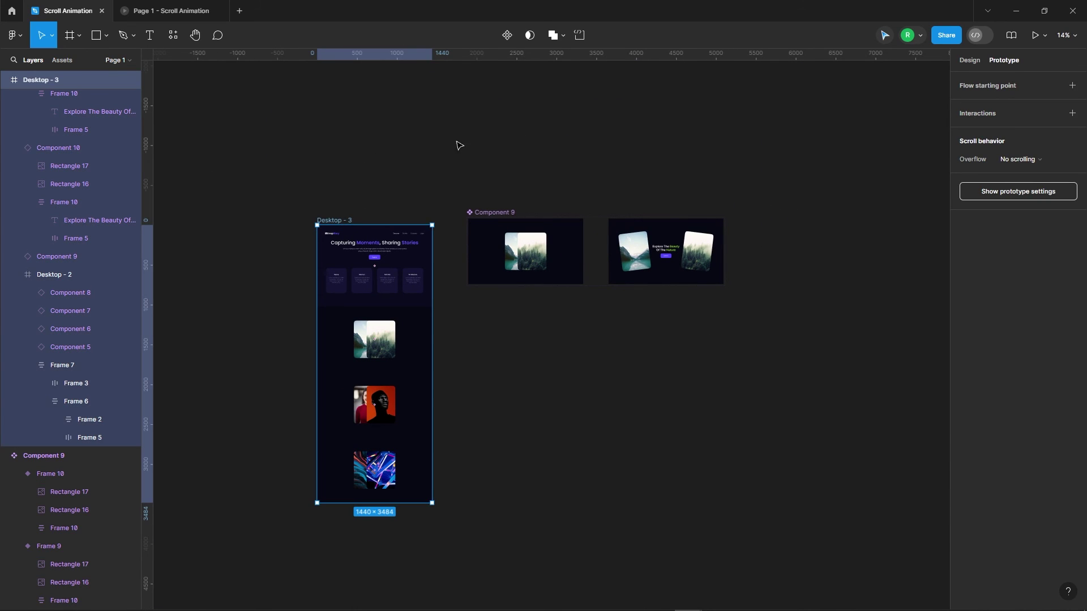
{"action": "left_click", "coordinate": [1032, 38]}
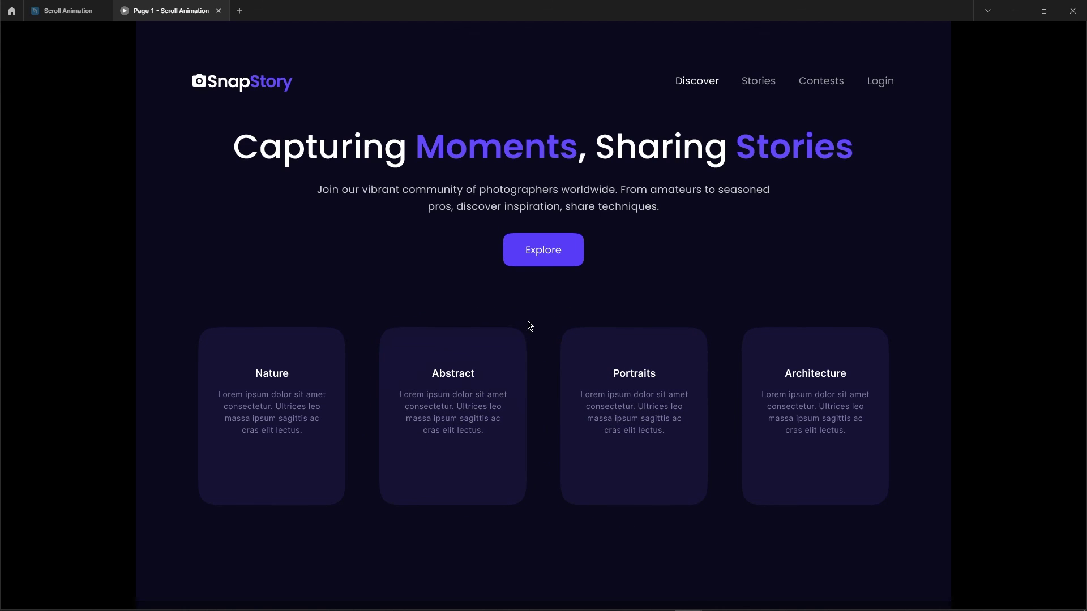
{"action": "scroll", "coordinate": [530, 326], "scroll_direction": "down", "scroll_amount": 5}
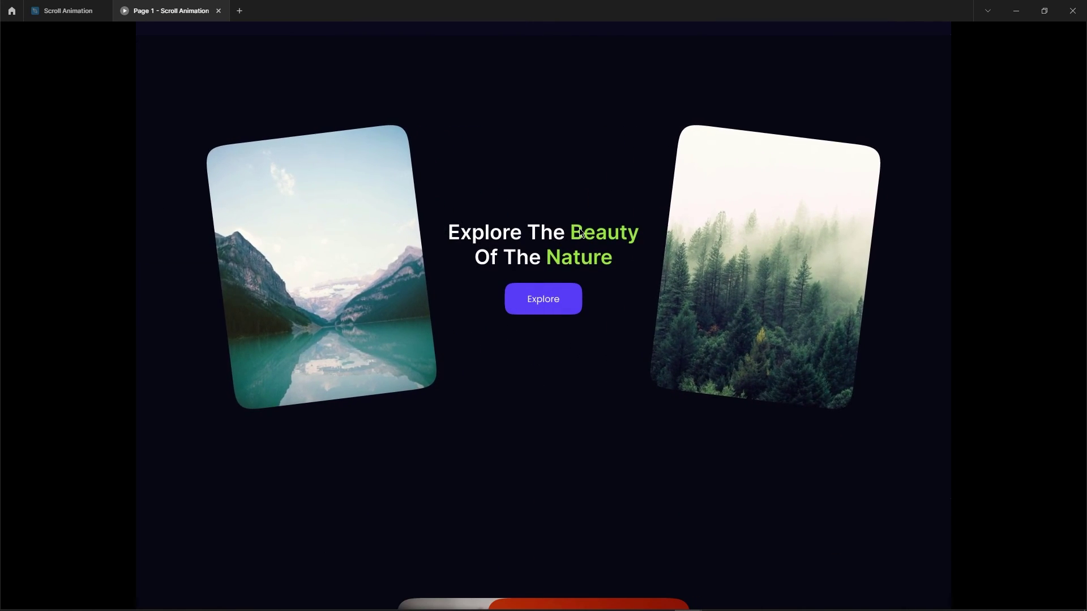
{"action": "scroll", "coordinate": [581, 232], "scroll_direction": "down", "scroll_amount": 10}
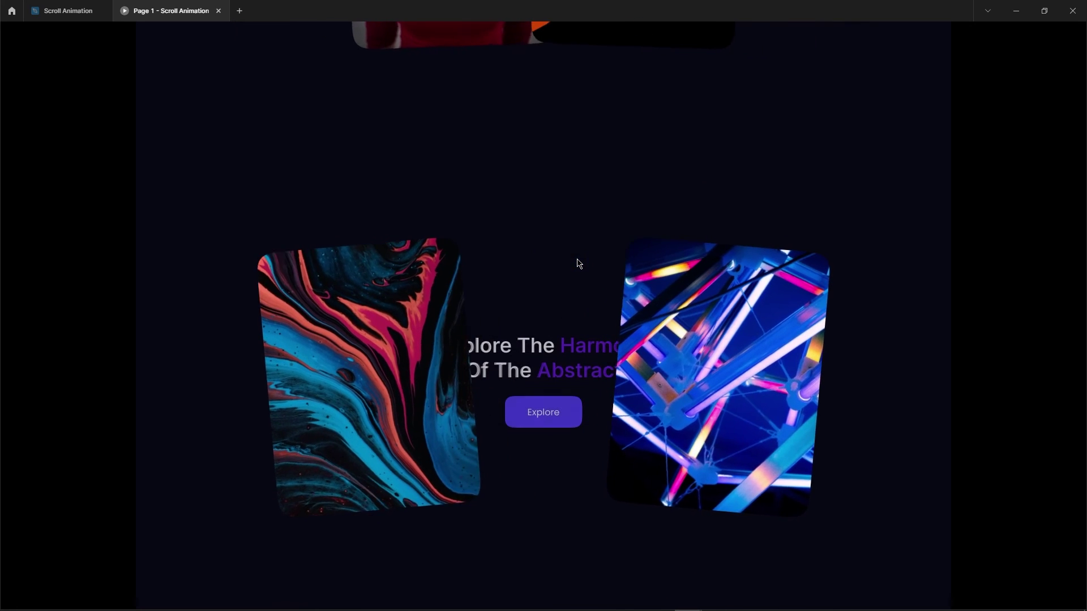
{"action": "scroll", "coordinate": [579, 264], "scroll_direction": "up", "scroll_amount": 5}
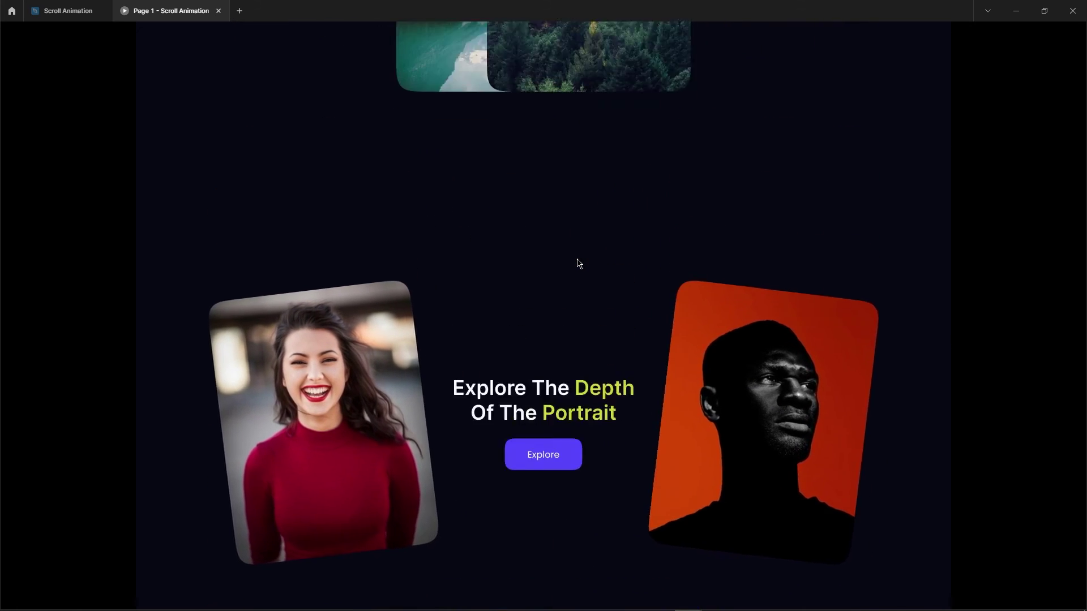
{"action": "scroll", "coordinate": [578, 264], "scroll_direction": "up", "scroll_amount": 3}
{"action": "scroll", "coordinate": [578, 264], "scroll_direction": "down", "scroll_amount": 5}
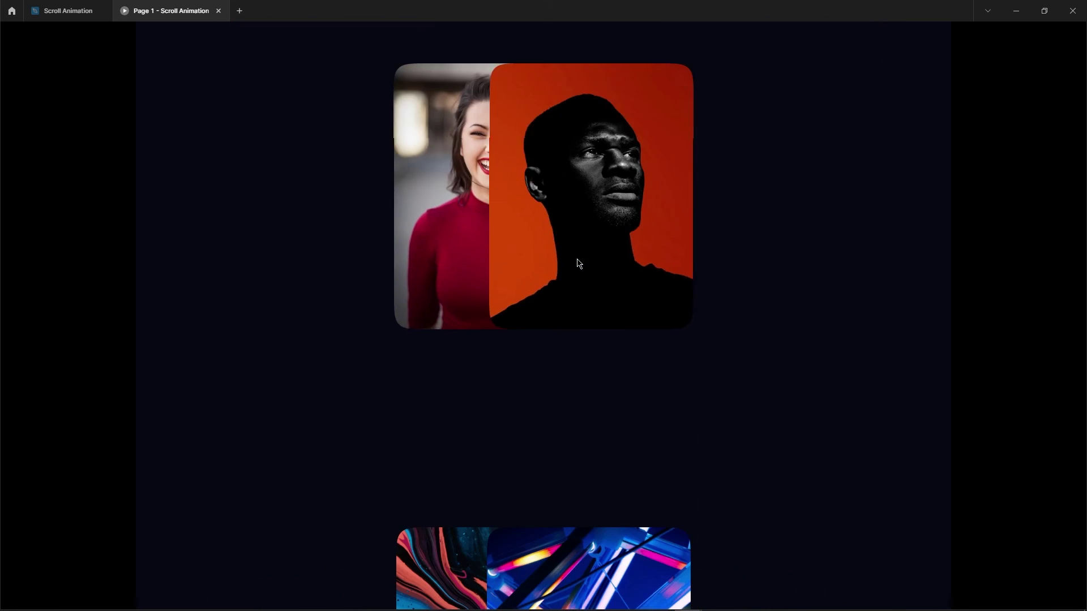